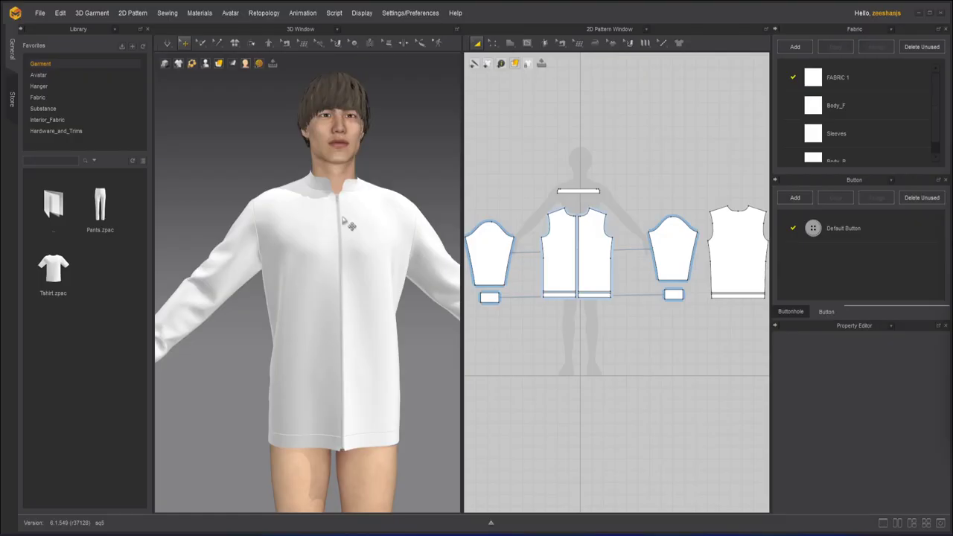
- Examine the white jacket on the avatar from the front and side, along with its front body patterns
right_click_drag(305, 226, 302, 225)
scroll(319, 222, "down", 3)
right_click_drag(318, 296, 333, 274)
scroll(335, 279, "up", 3)
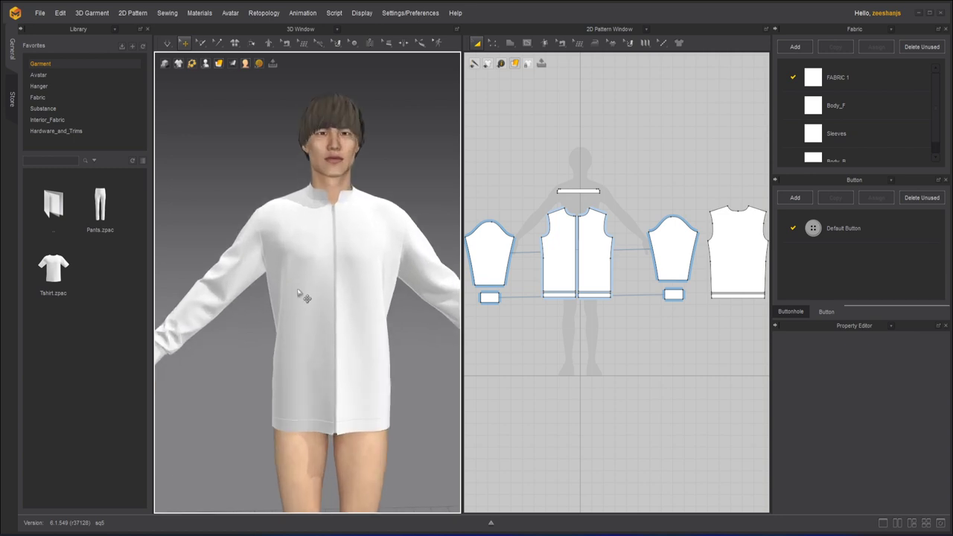
right_click_drag(281, 283, 316, 249)
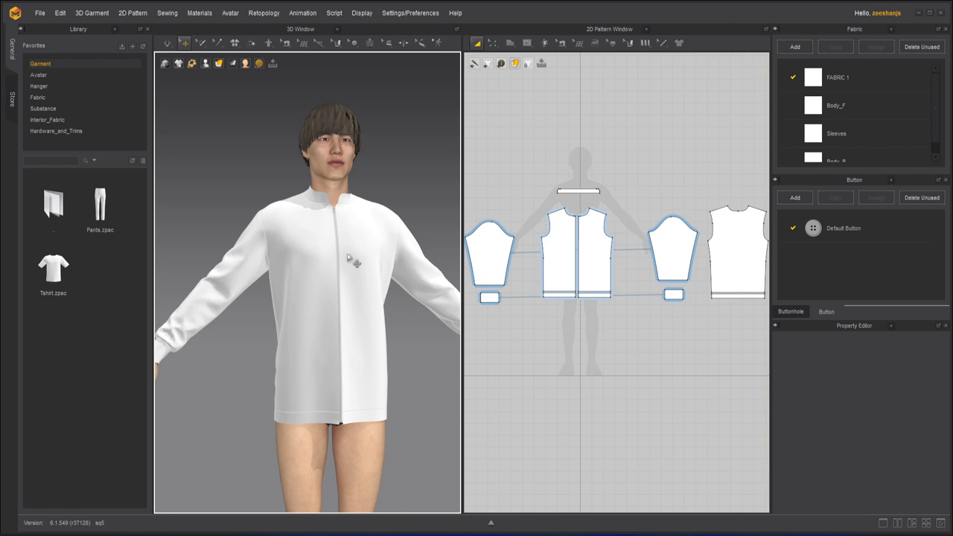
left_click(320, 256)
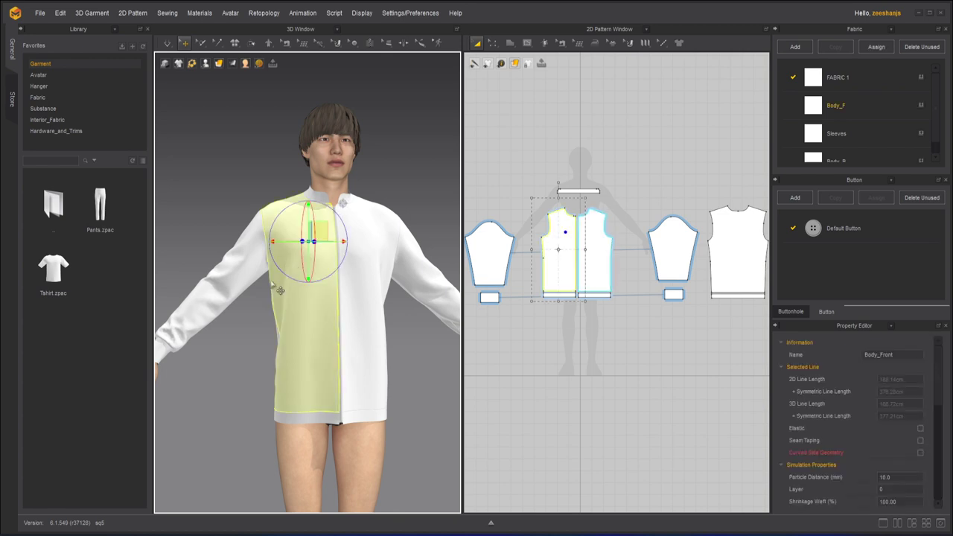
scroll(561, 254, "up", 2)
left_click(508, 341)
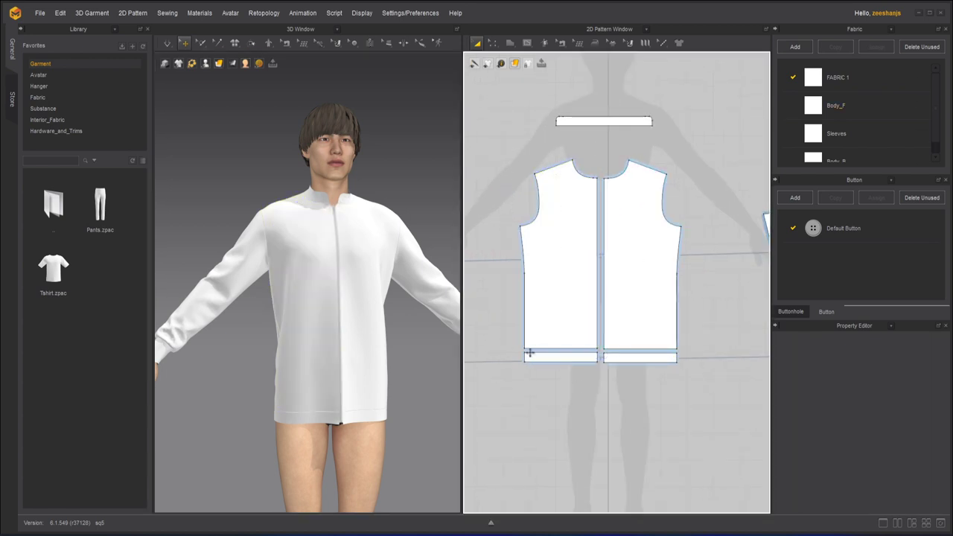
scroll(523, 297, "up", 3)
scroll(676, 263, "down", 5)
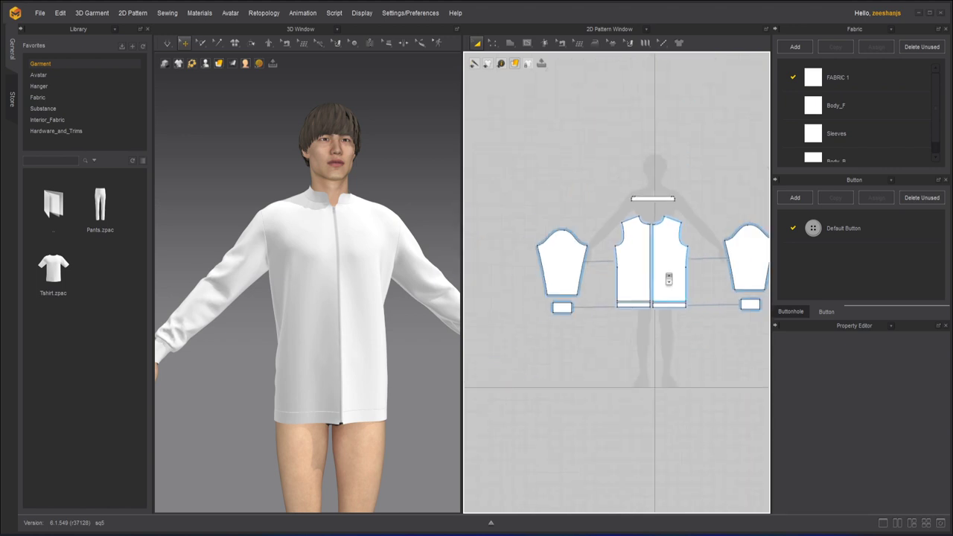
middle_click_drag(576, 282, 648, 283)
scroll(647, 282, "up", 3)
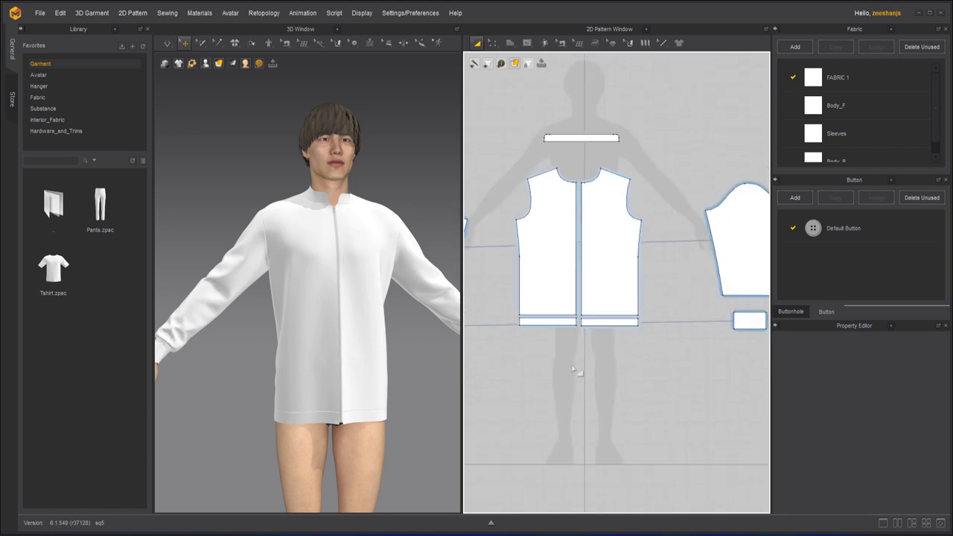
middle_click_drag(572, 368, 595, 393)
scroll(591, 361, "up", 2)
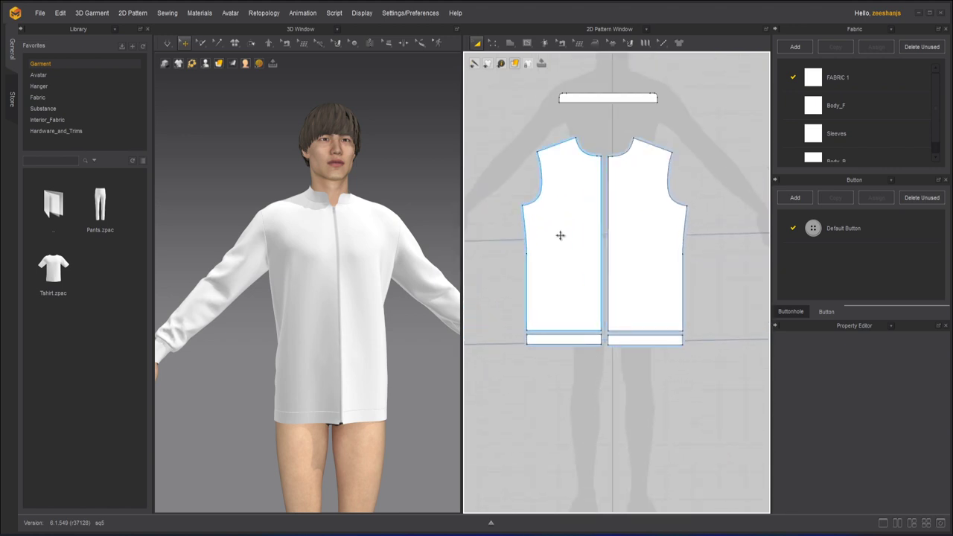
scroll(376, 321, "up", 1)
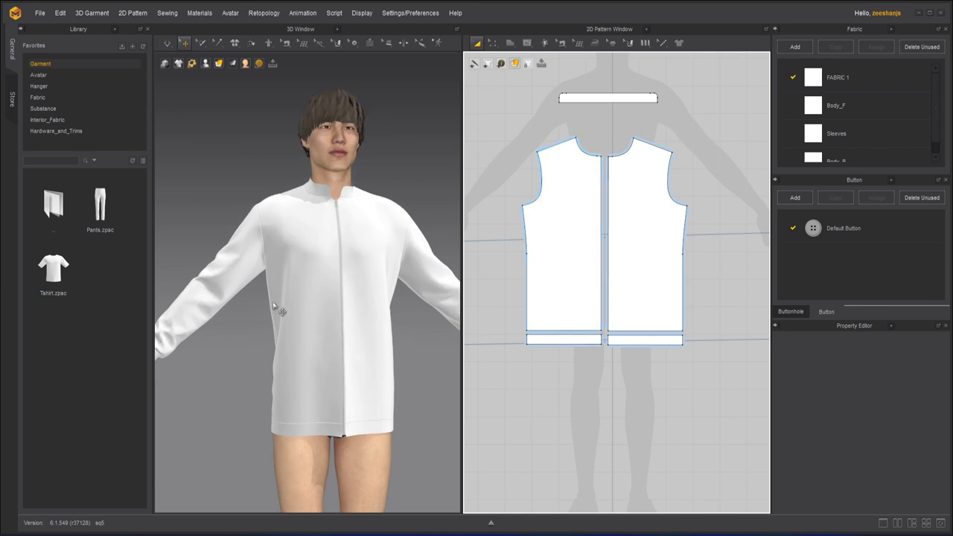
mouse_move(283, 303)
right_mouse_down()
mouse_move(330, 300)
mouse_move(280, 312)
right_mouse_up()
scroll(297, 335, "up", 1)
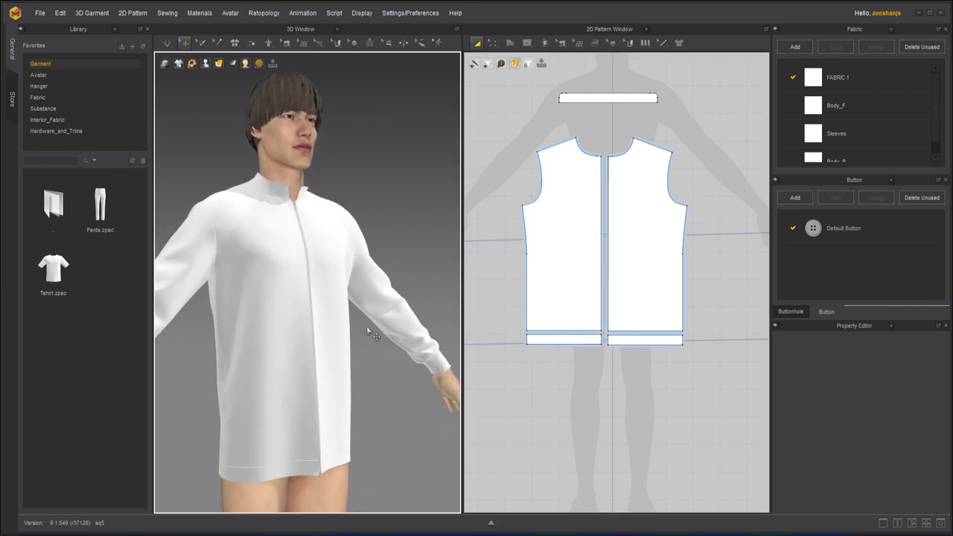
- Draw a diagonal internal line about 9.7 cm long across the front body pattern's lower outer corner, from side seam to hem edge
scroll(515, 228, "up", 1)
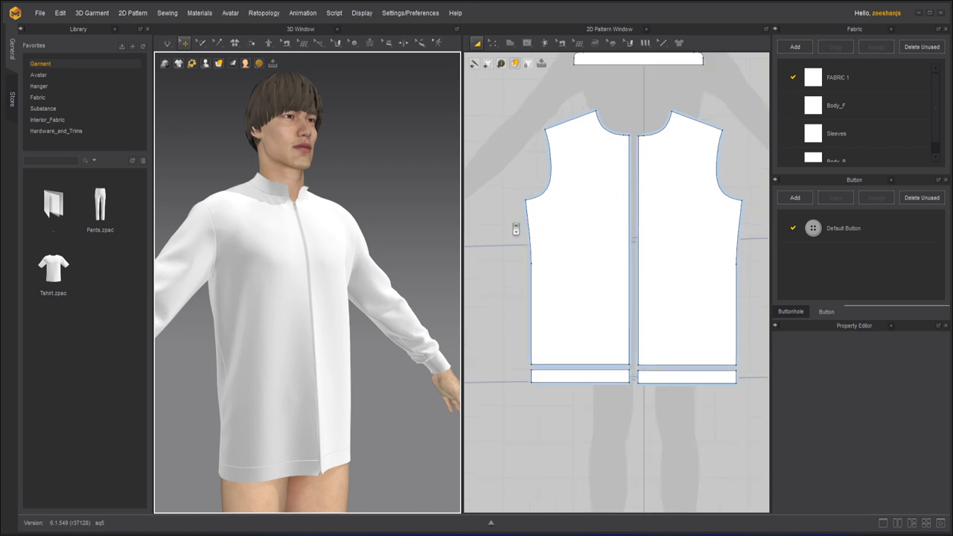
scroll(623, 390, "up", 1)
scroll(630, 393, "up", 1)
middle_click_drag(633, 383, 630, 392)
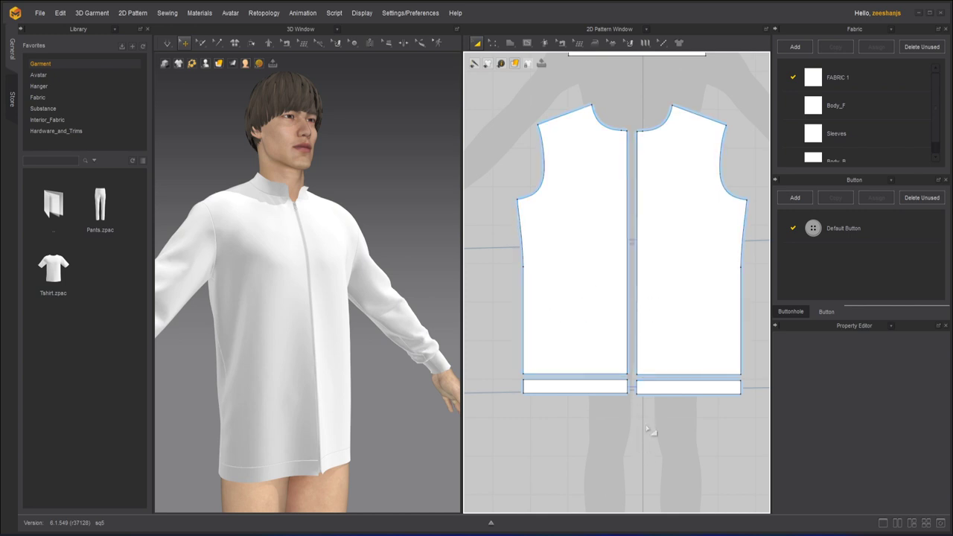
left_click(526, 43)
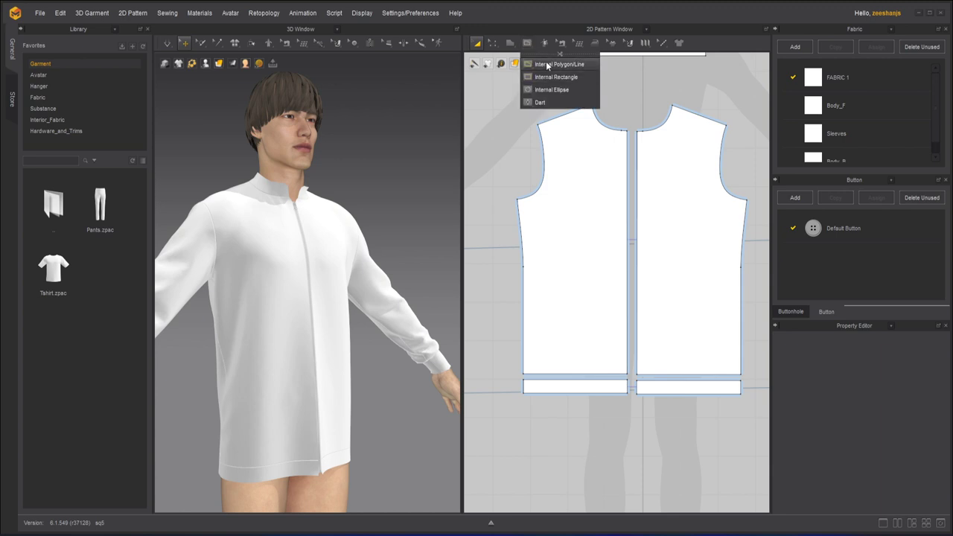
left_click(546, 65)
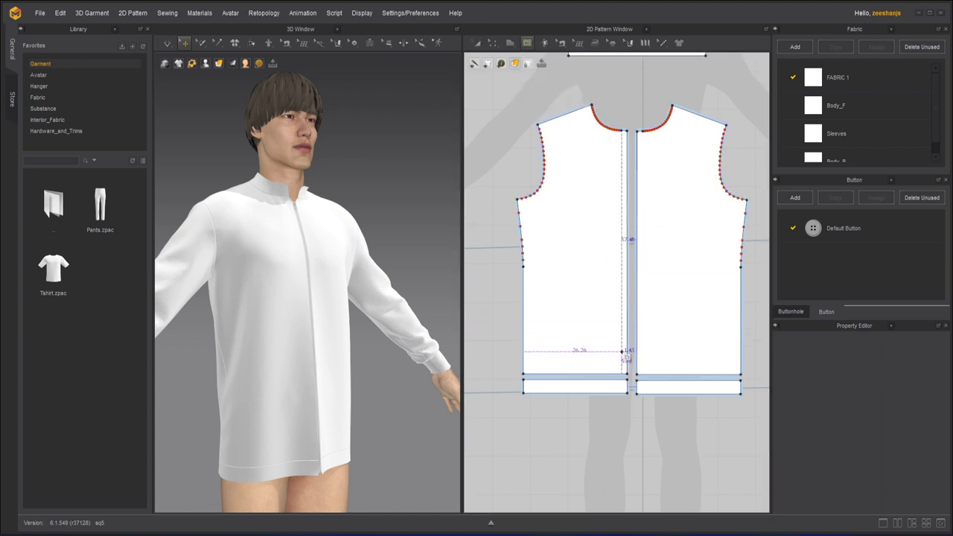
scroll(613, 367, "up", 2)
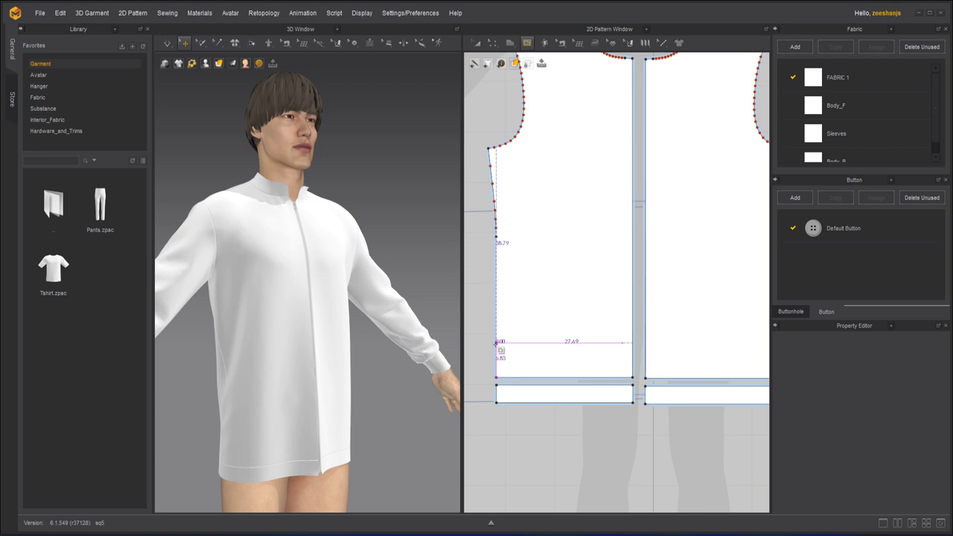
left_click(497, 344)
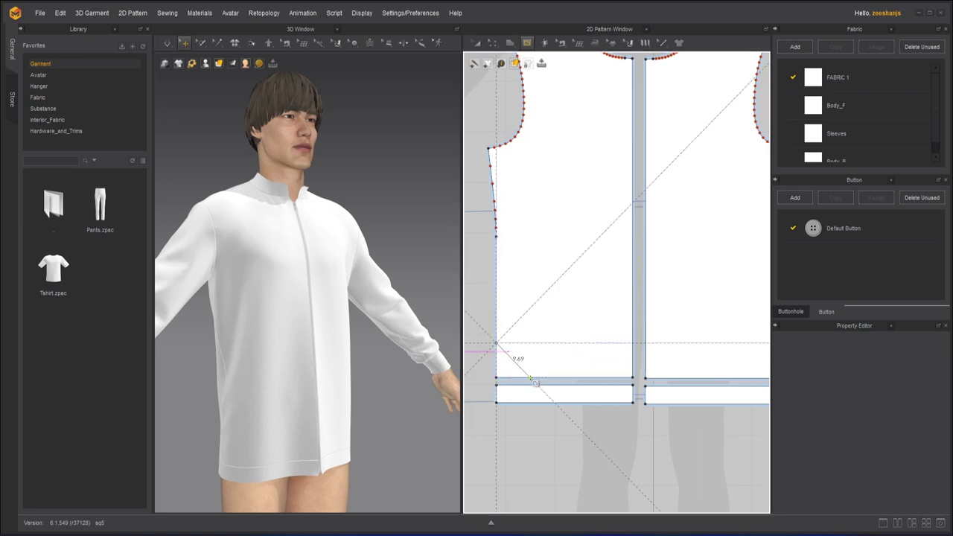
left_click(529, 378)
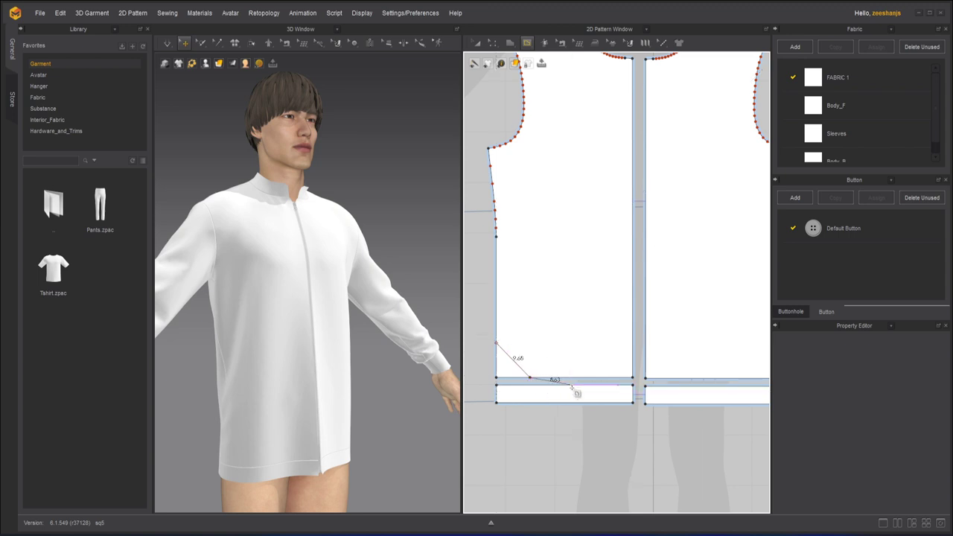
double_click(573, 386)
- Offset the diagonal line as internal lines at a 9.50 cm distance with 7 offsets
mouse_move(495, 47)
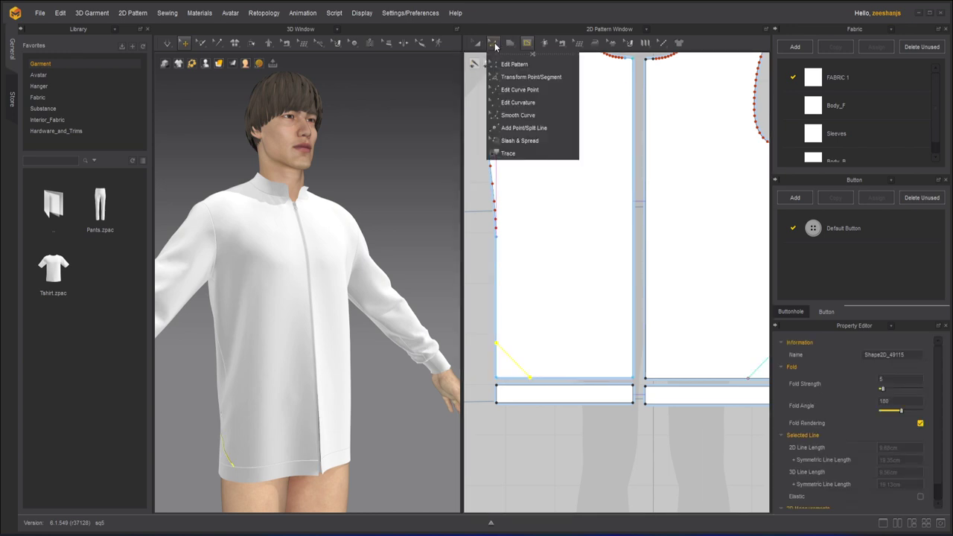
left_click(507, 64)
left_click(493, 42)
left_click(514, 64)
right_click(512, 361)
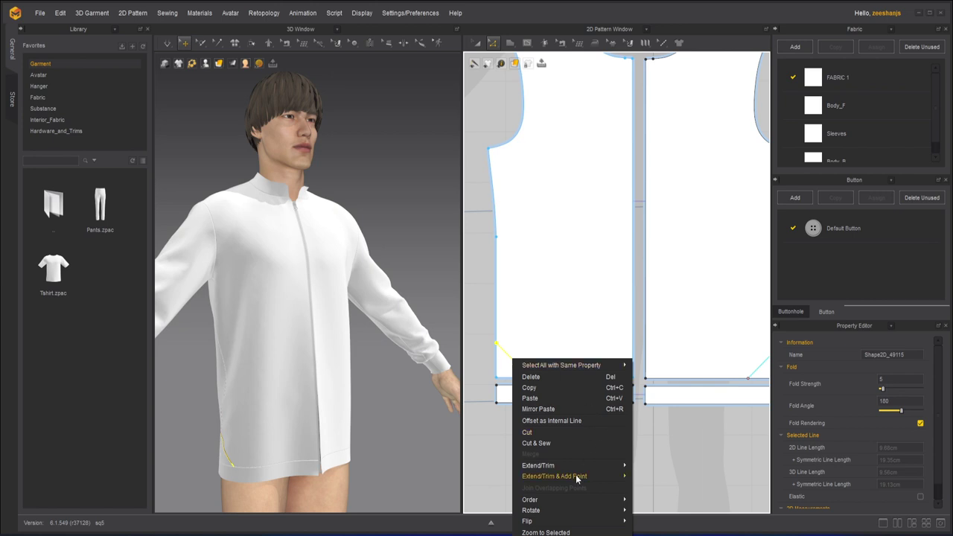
left_click(559, 422)
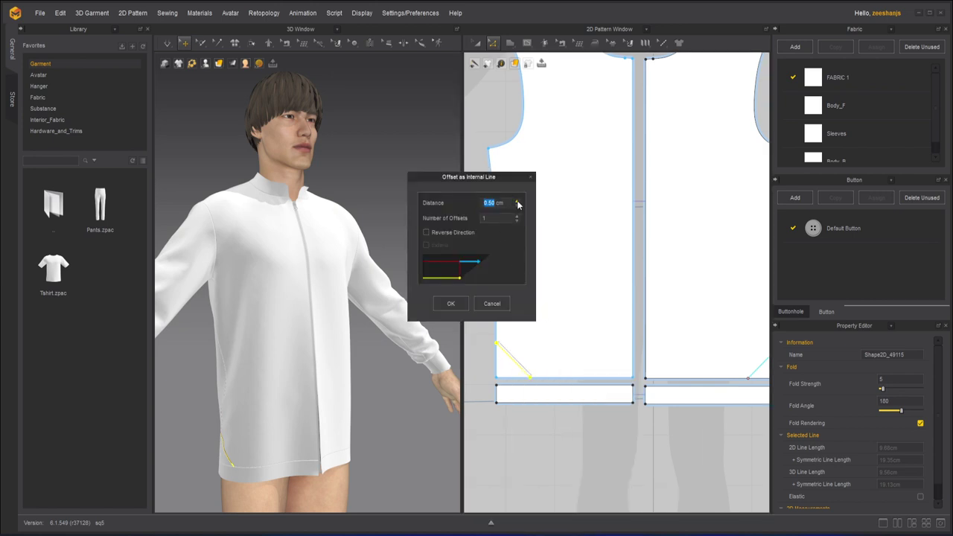
left_click_drag(519, 202, 519, 202)
left_click_drag(476, 179, 797, 139)
left_click(797, 155)
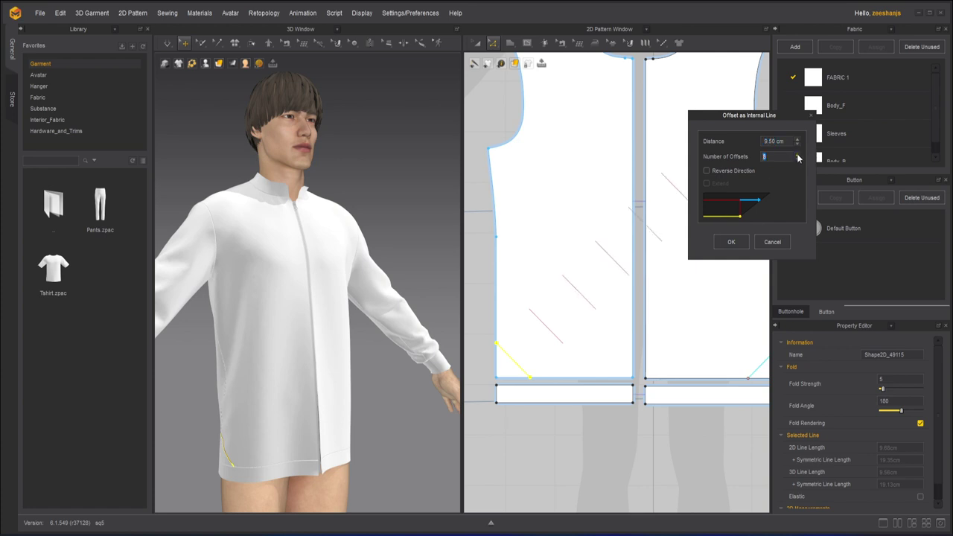
left_click_drag(755, 121, 658, 325)
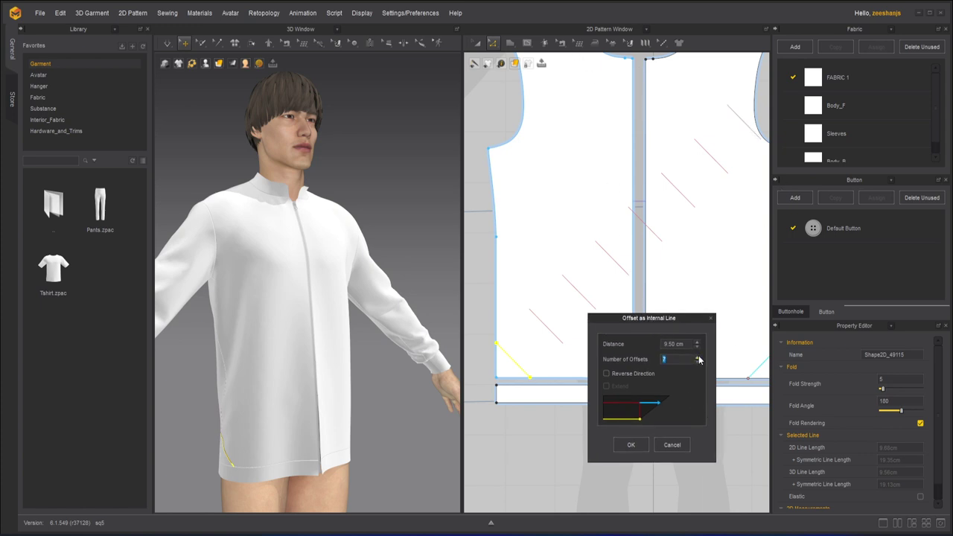
left_click(631, 444)
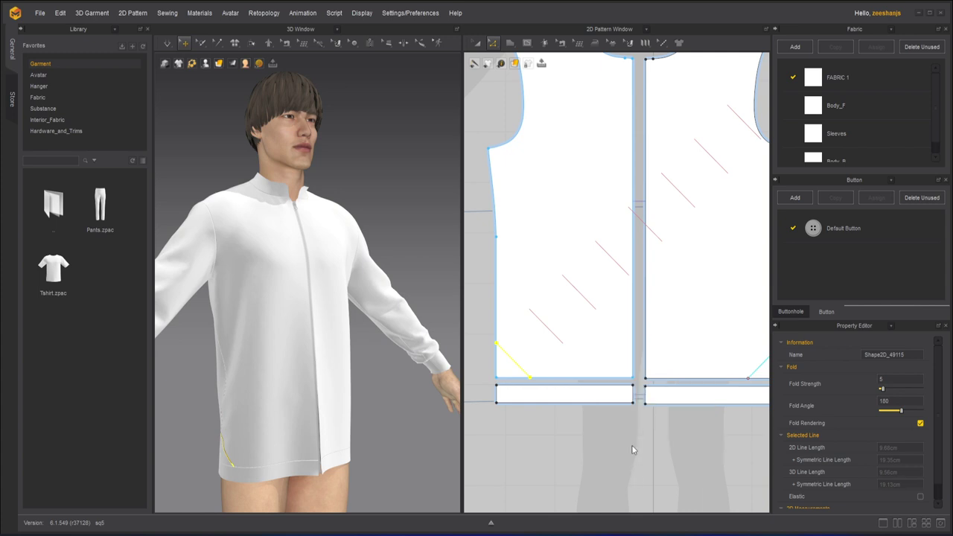
- Try shifting the seven offset lines slightly toward the hem, and undo the move
right_click_drag(617, 326, 641, 350)
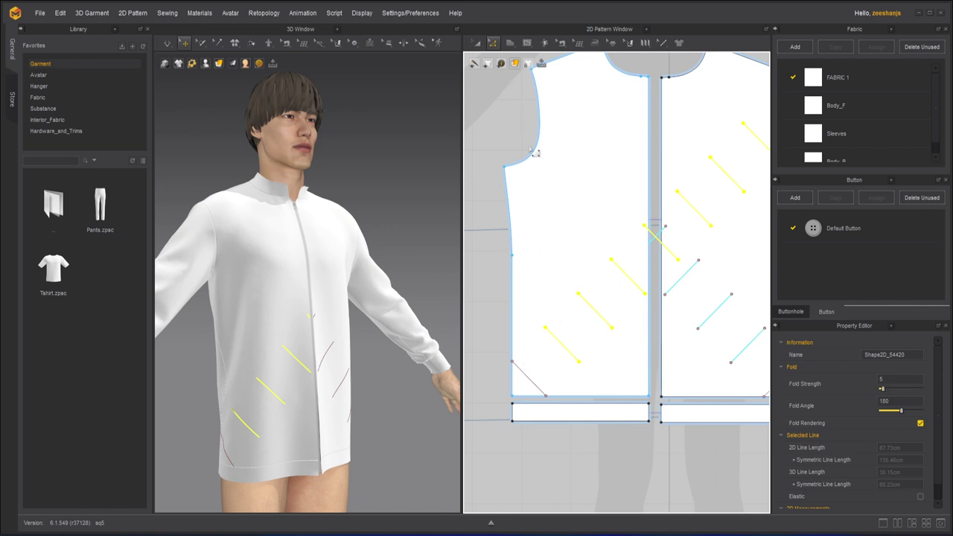
right_click_drag(640, 264, 632, 328)
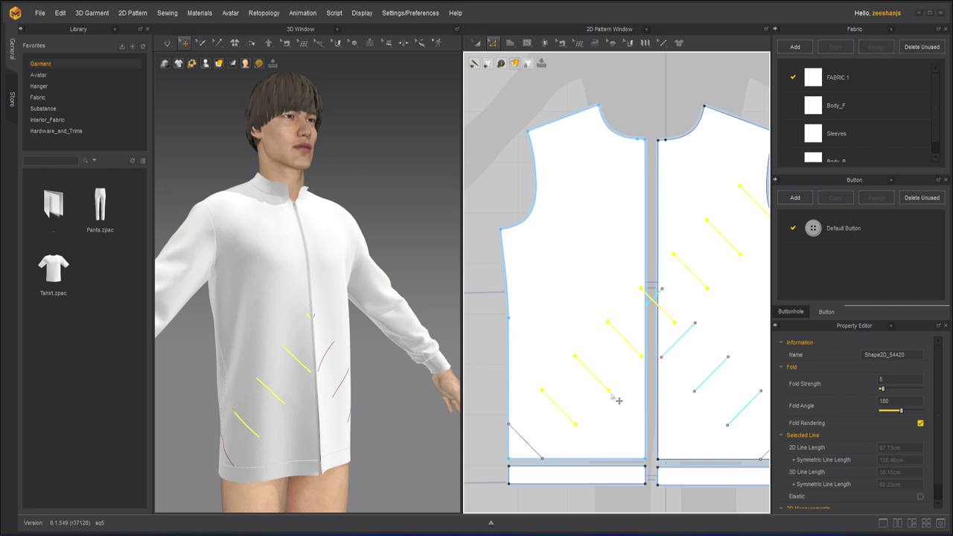
left_click_drag(617, 399, 623, 405)
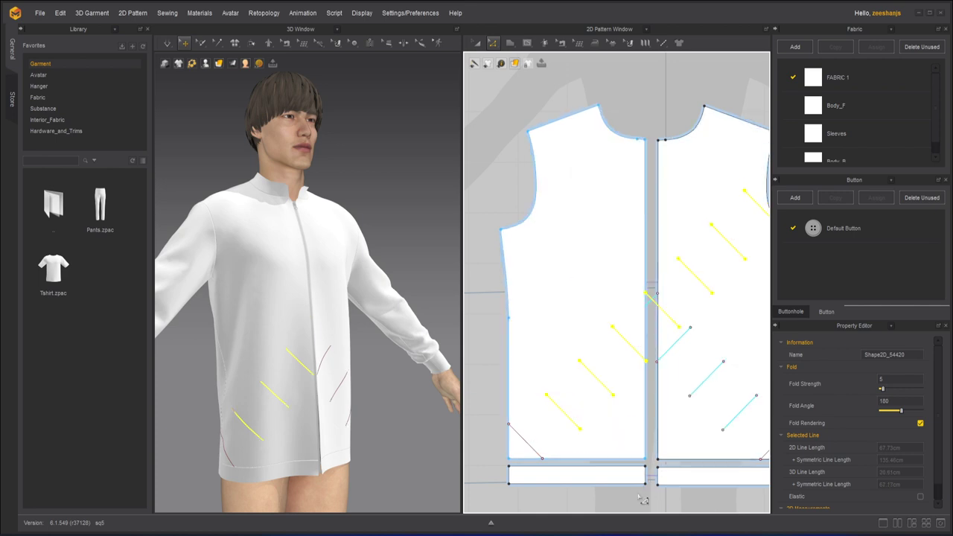
key("ctrl+z")
left_click(600, 497)
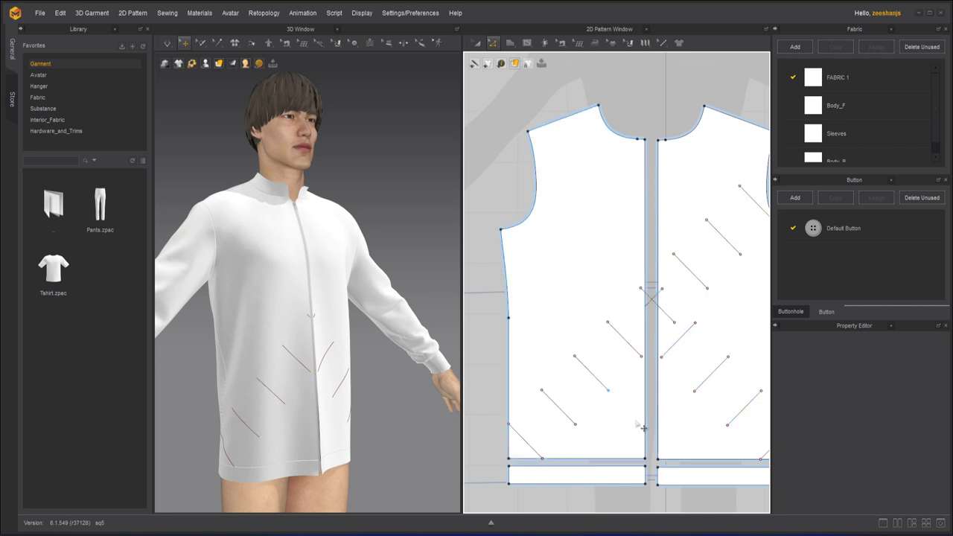
- Try lengthening the second offset line from the hem by moving both endpoints toward the pattern edges, and undo both changes
left_click_drag(608, 390, 635, 422)
left_click(575, 356)
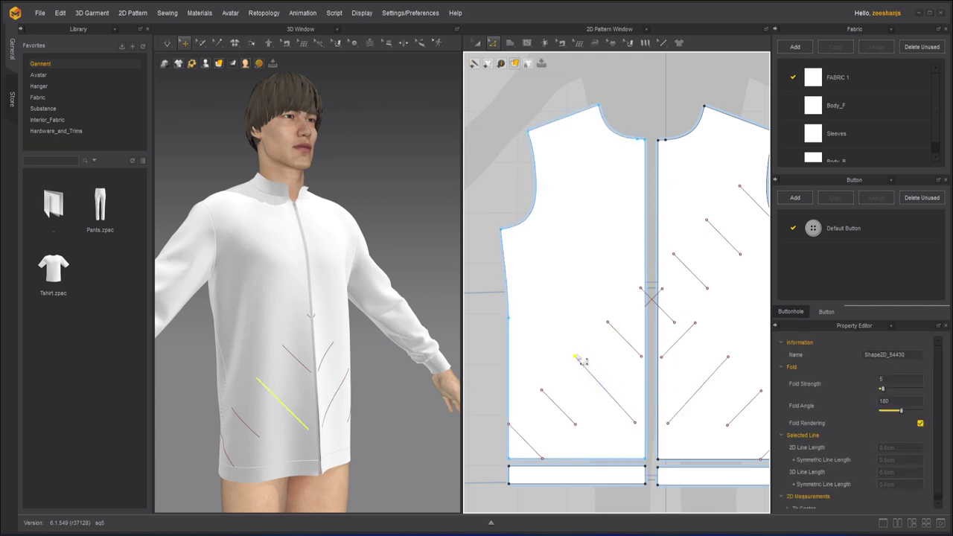
left_click_drag(582, 358, 510, 284)
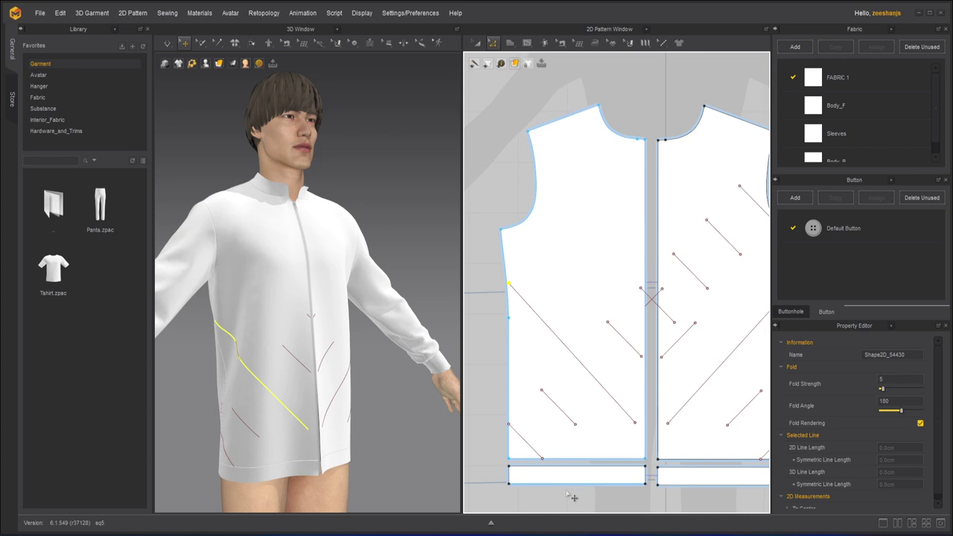
key("ctrl+z")
key("ctrl+z")
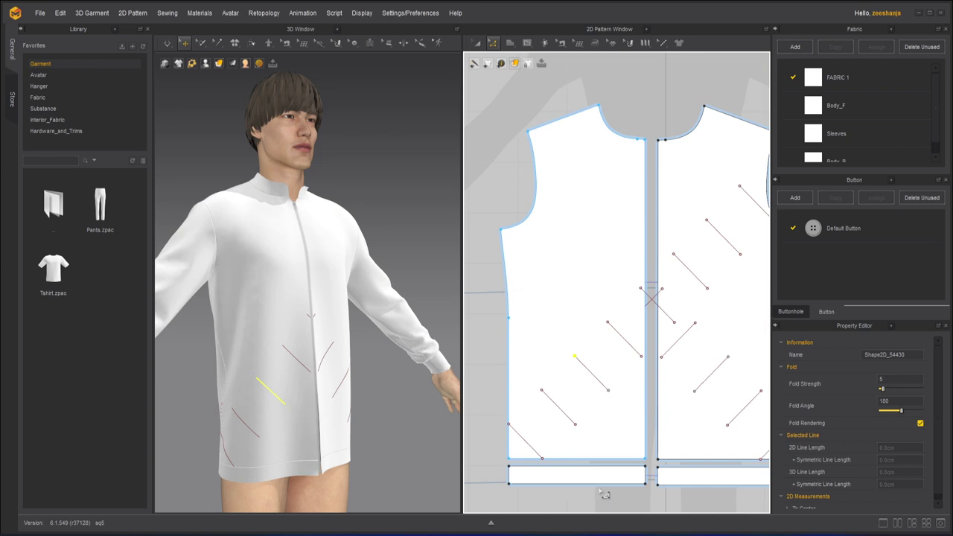
- Extend or trim all seven selected offset lines to the pattern outline
left_click(604, 495)
key("ctrl+z")
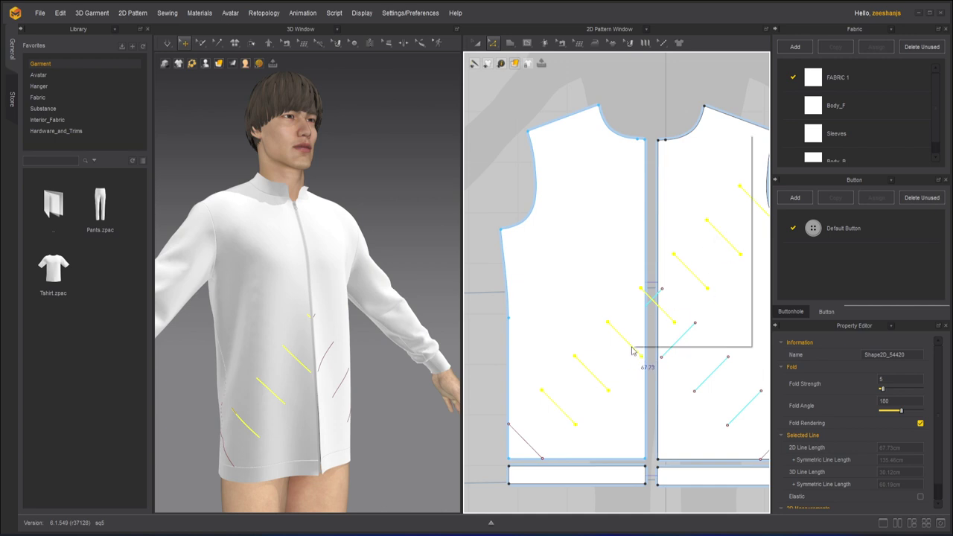
right_click(634, 351)
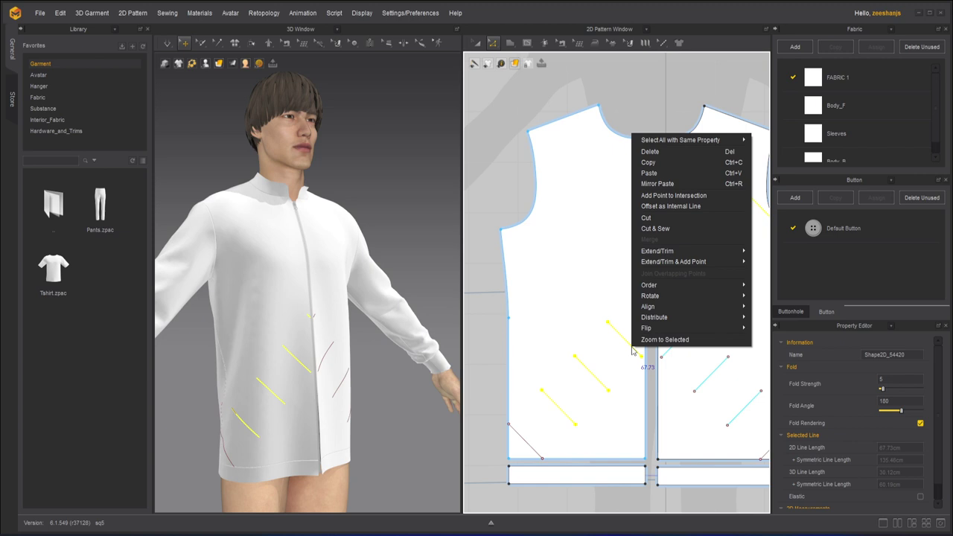
mouse_move(657, 254)
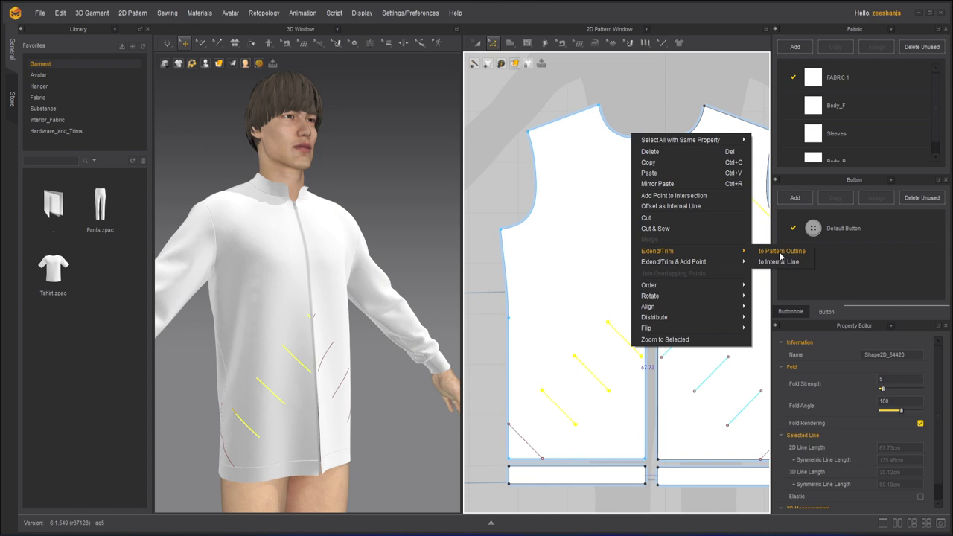
left_click(781, 252)
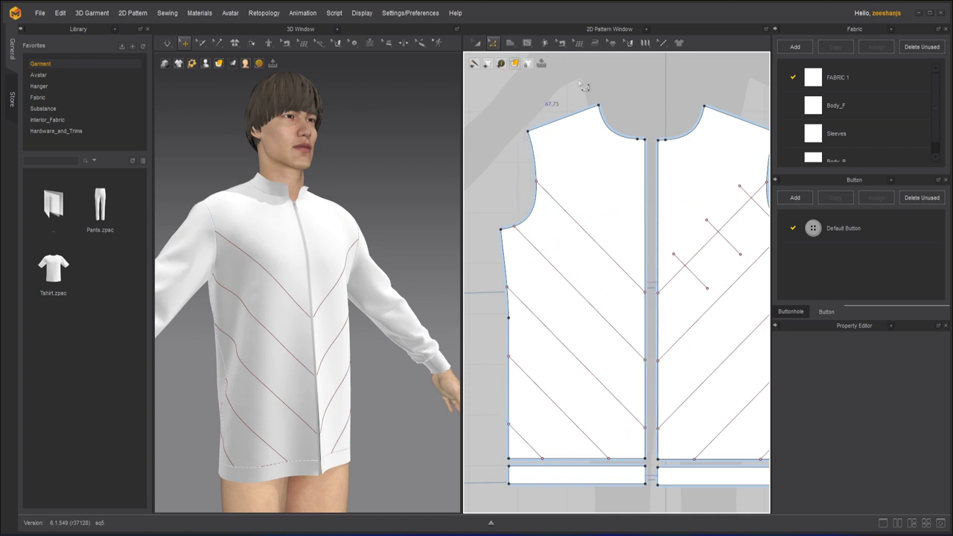
- Delete the three short leftover diagonal lines that overlap the opposite front body pattern
middle_click_drag(660, 216, 603, 259)
left_click(650, 334)
key("Delete")
left_click(679, 296)
key("Delete")
left_click(704, 253)
key("Delete")
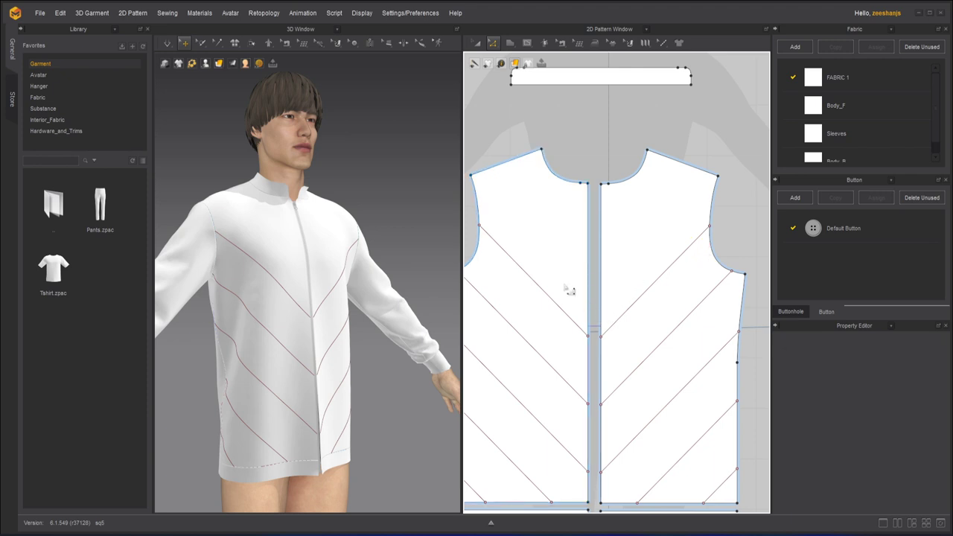
right_click_drag(568, 287, 613, 234)
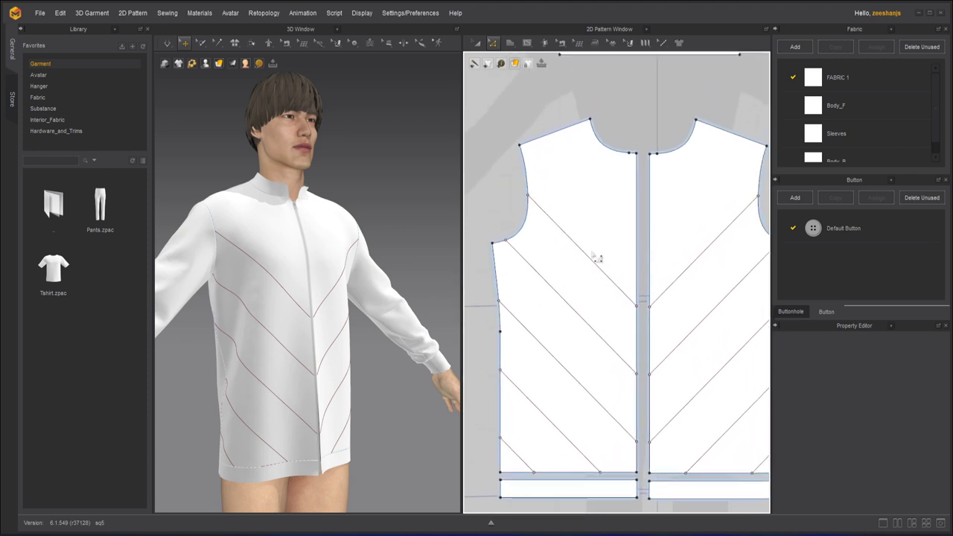
- Offset the uppermost diagonal line toward the shoulder as two internal lines spaced 9.50 cm apart
left_click(592, 259)
right_click(593, 259)
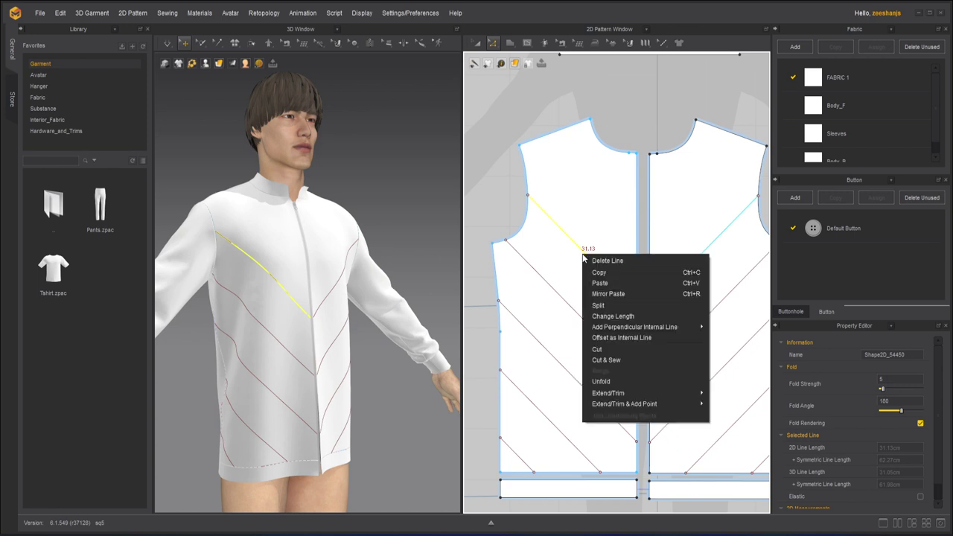
left_click(637, 337)
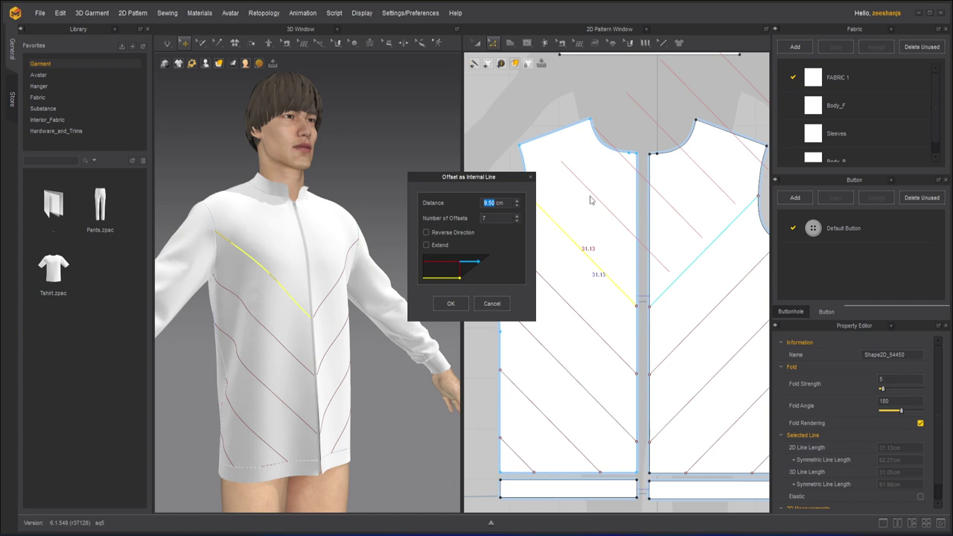
left_click(518, 222)
left_click(518, 221)
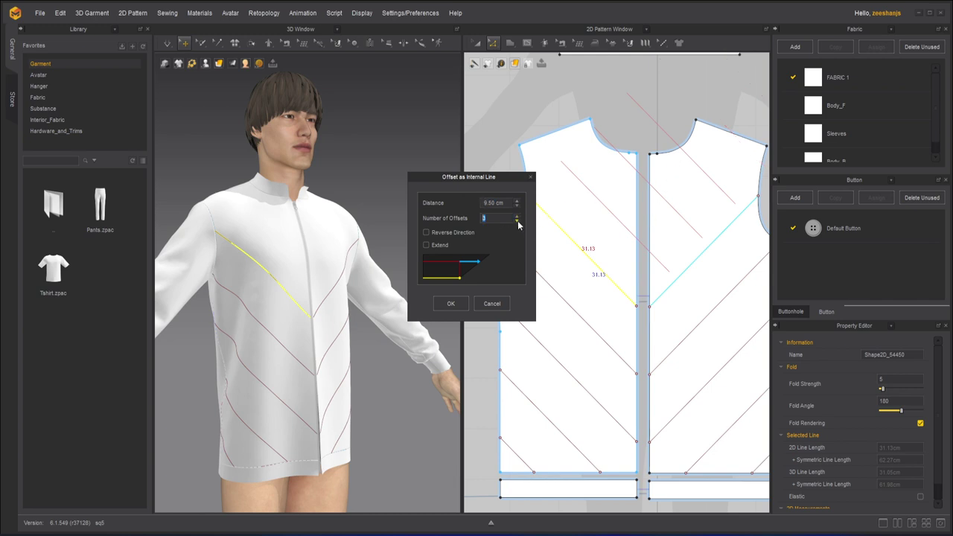
left_click(453, 303)
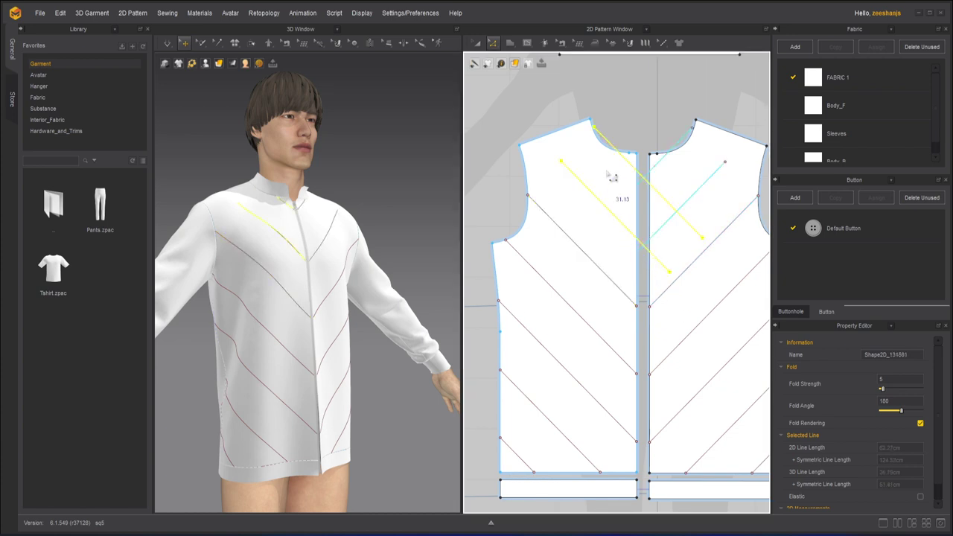
- Extend or trim the two new upper diagonal lines to the pattern outline
right_click(607, 210)
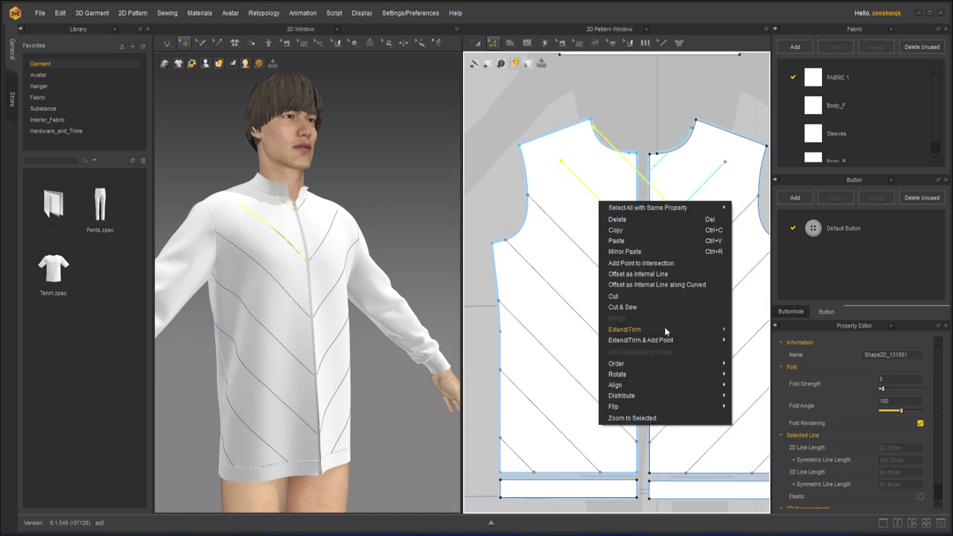
mouse_move(666, 329)
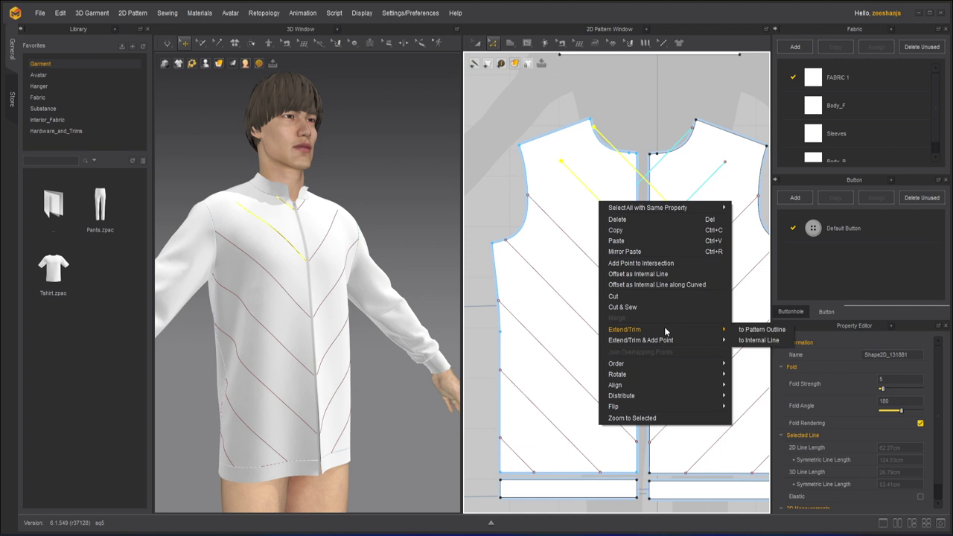
left_click(758, 329)
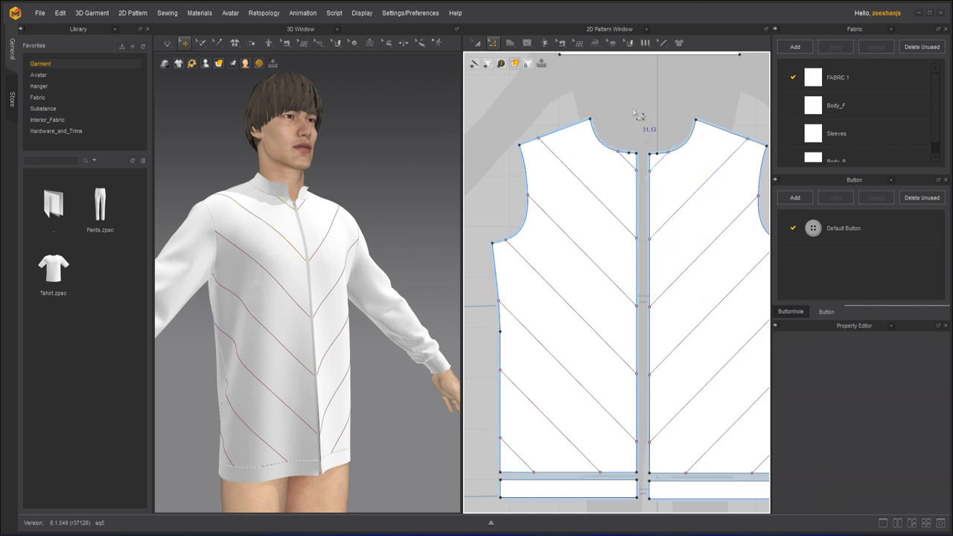
middle_click_drag(623, 349, 627, 312)
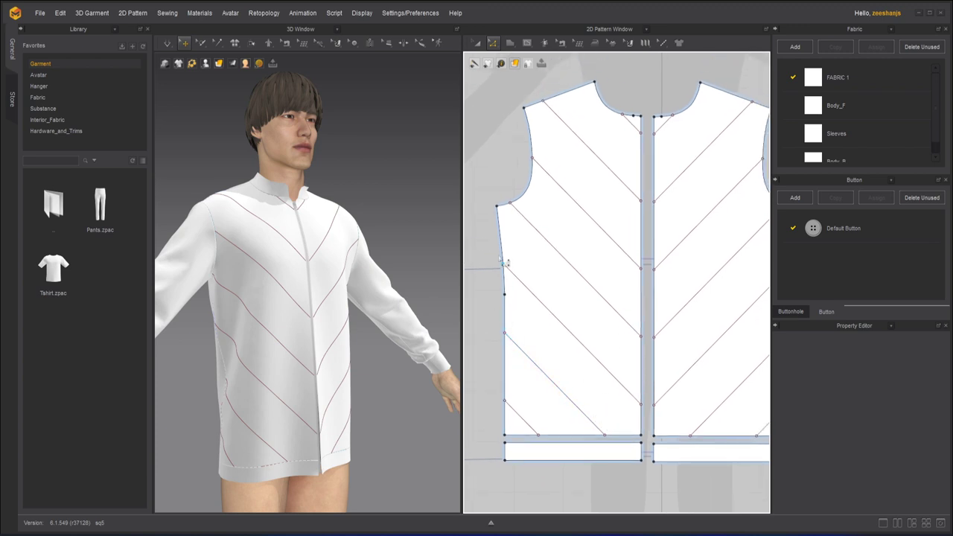
- Draw an internal line about 8.6 cm long across the front panel's lower centre corner, from the centre-front edge to the hem
left_click(527, 44)
left_click(552, 64)
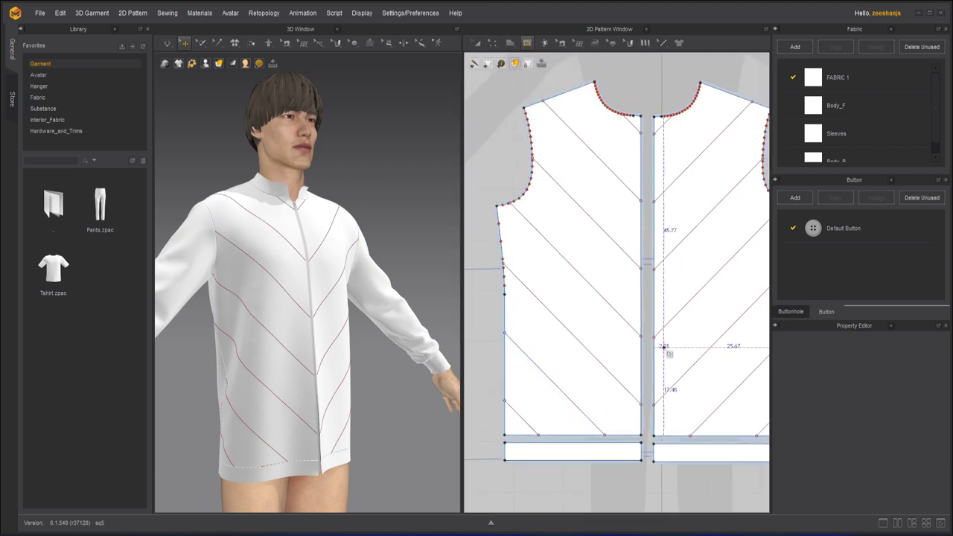
left_click(642, 406)
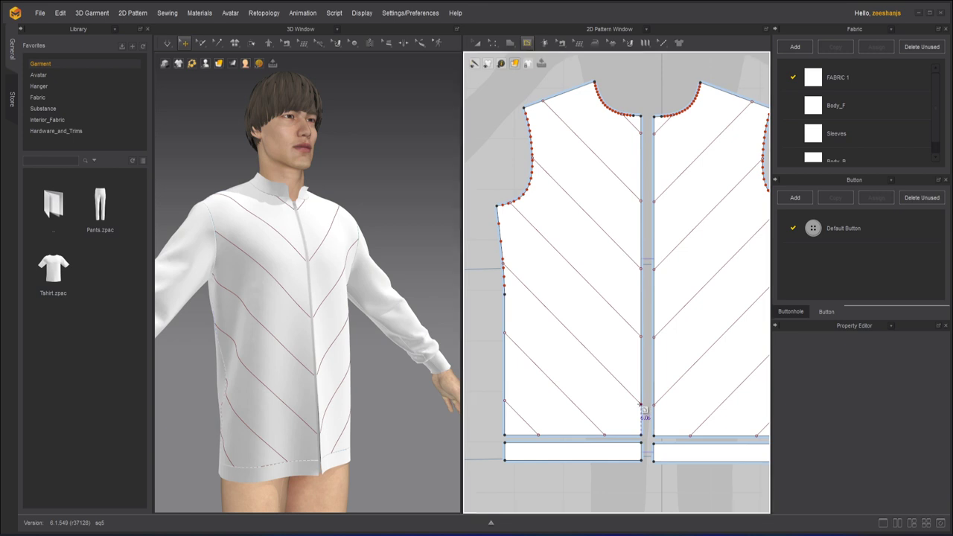
left_click(610, 436)
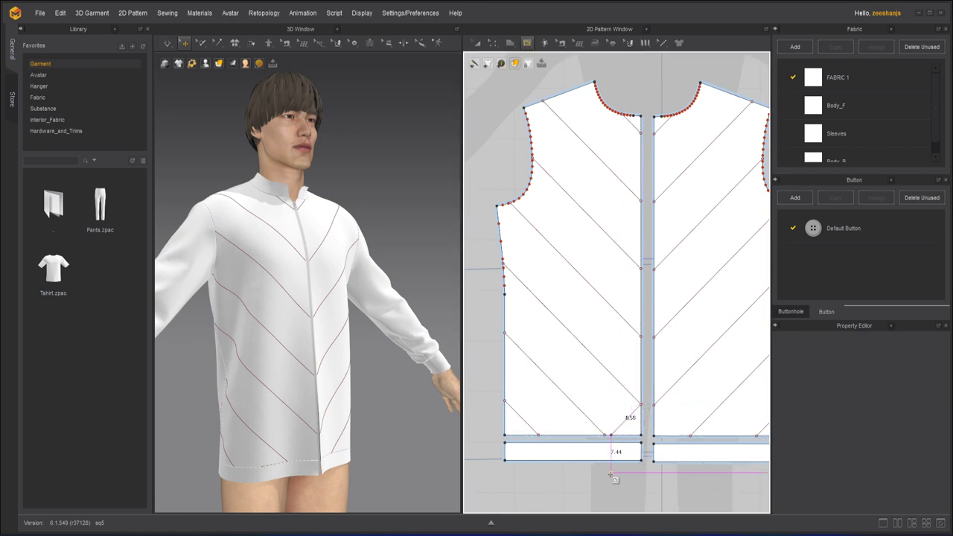
key("Return")
- Offset the short corner line as four internal lines at 9.50 cm spacing in the reverse direction
left_click(493, 46)
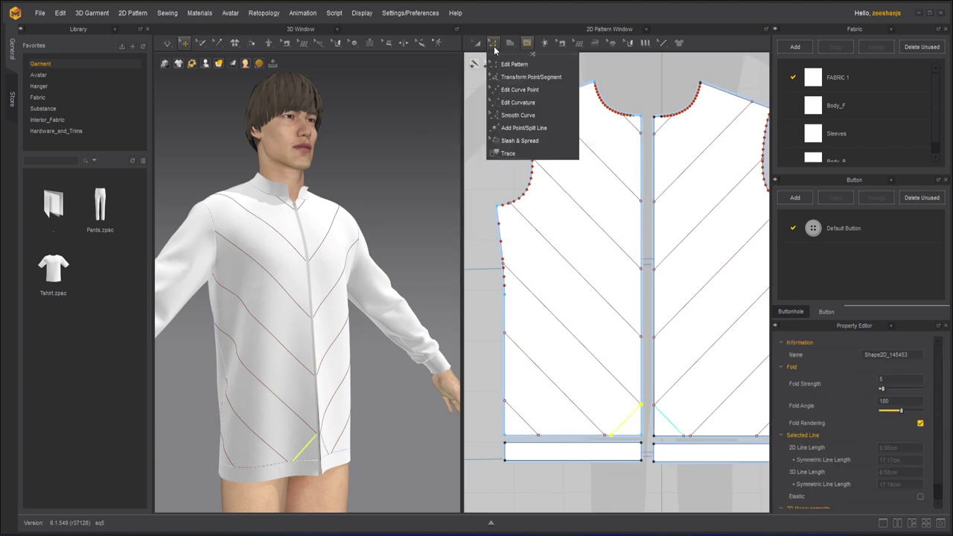
left_click(514, 64)
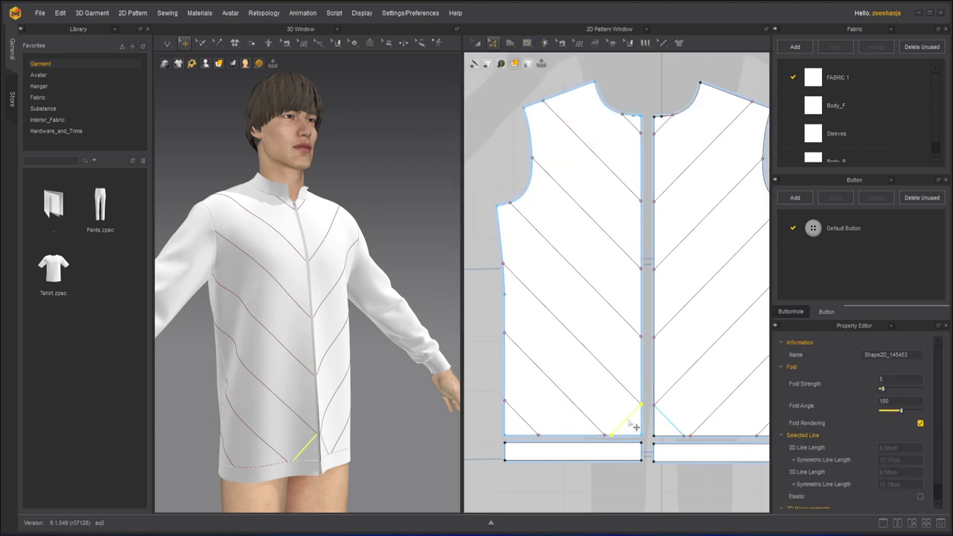
right_click(630, 423)
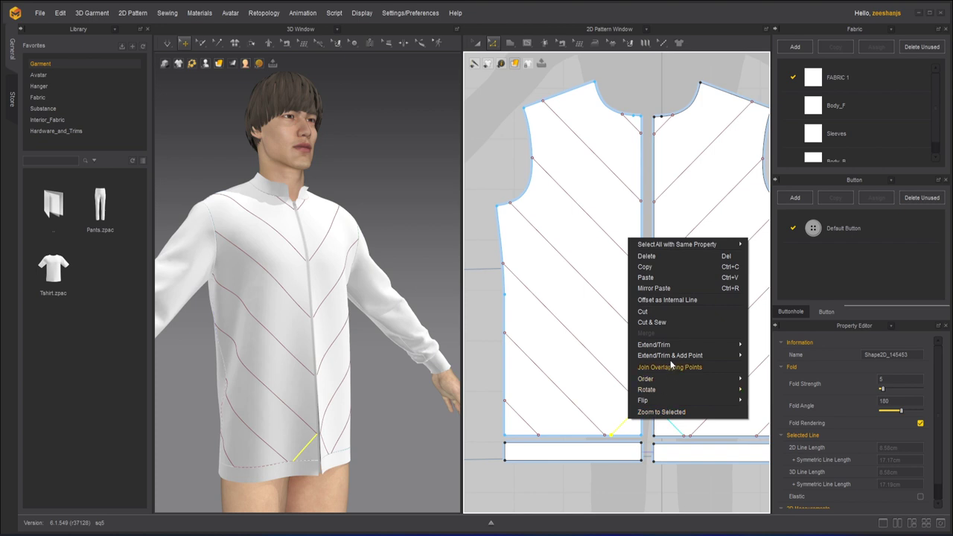
left_click(668, 300)
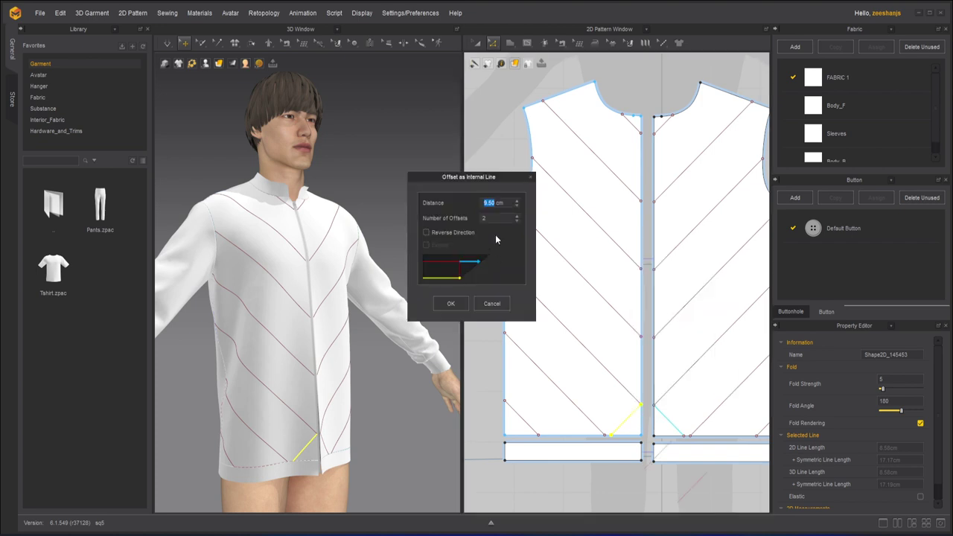
left_click(425, 232)
left_click_drag(460, 178, 706, 126)
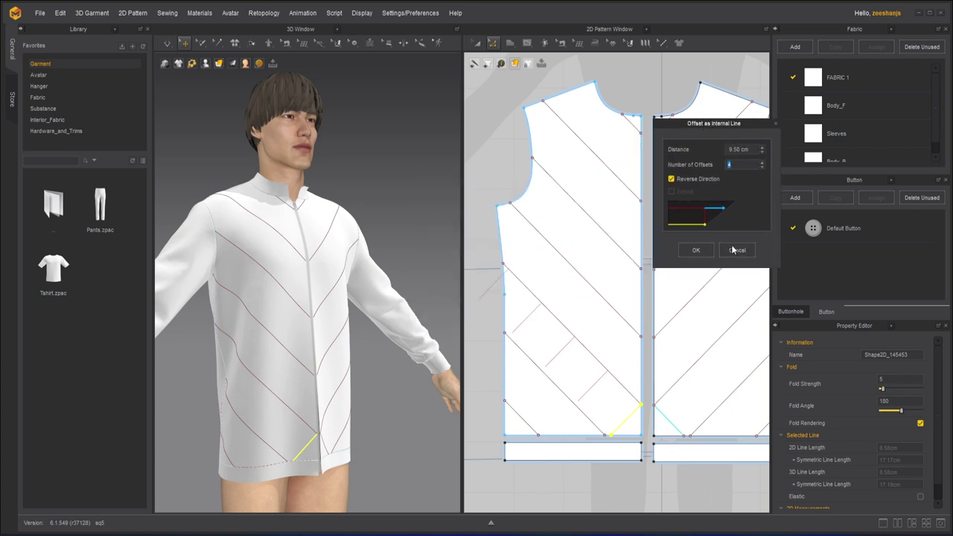
left_click(696, 250)
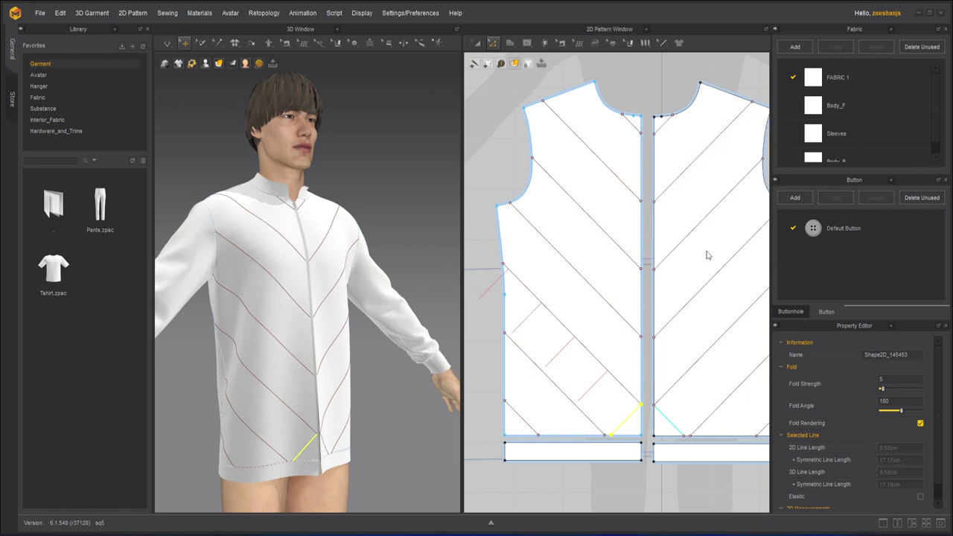
- Extend or trim the four short offset lines to the pattern outline
right_click(596, 389)
mouse_move(639, 296)
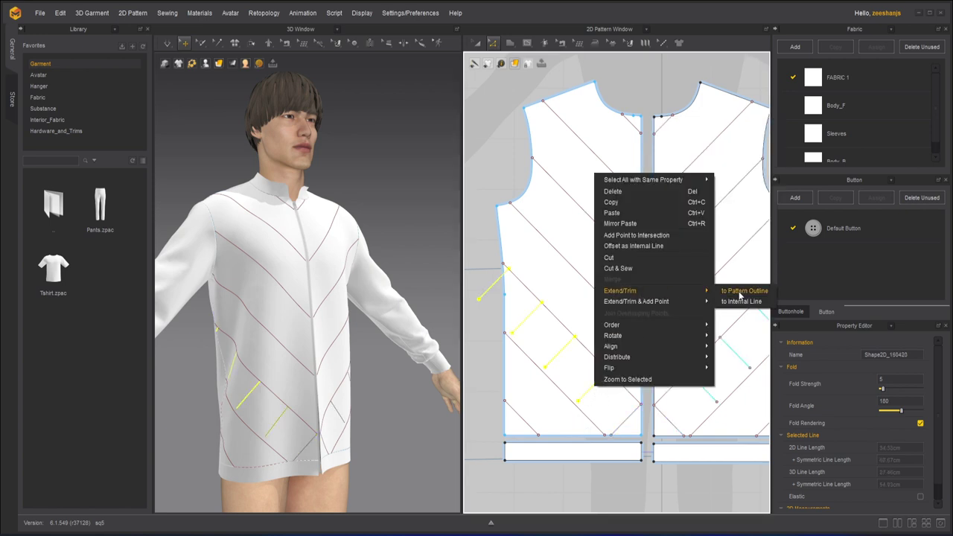
left_click(740, 292)
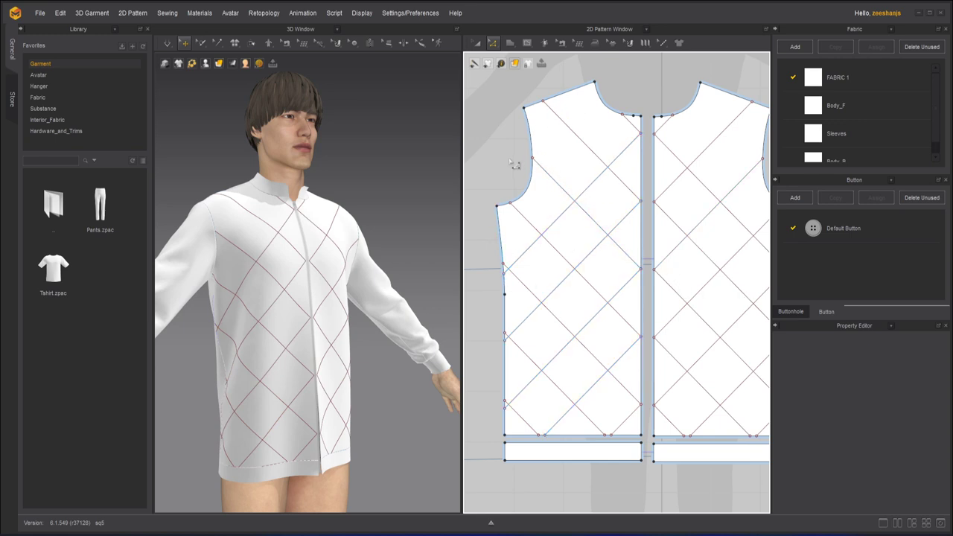
- Offset the uppermost opposing diagonal toward the shoulder as two internal lines at 9.50 cm spacing, in the reverse direction
left_click(590, 184)
right_click(589, 185)
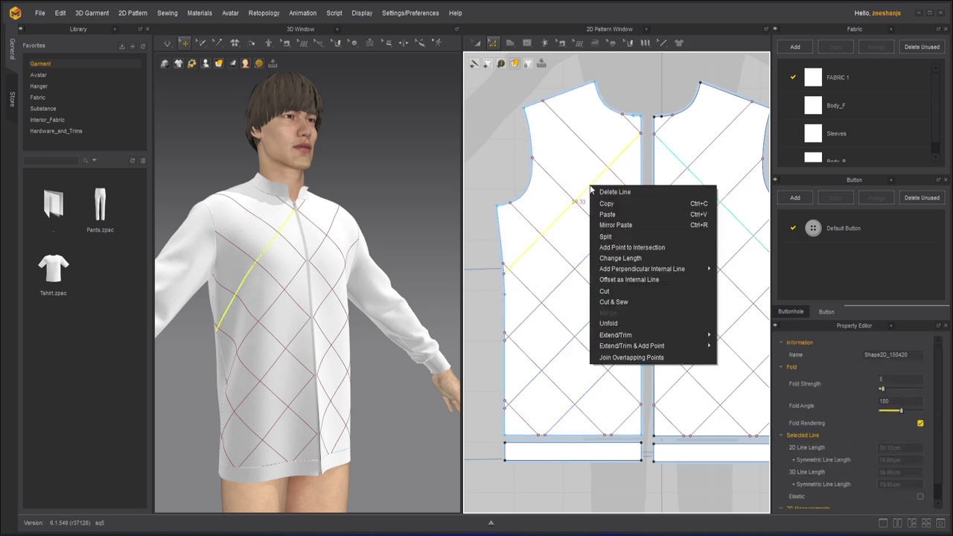
left_click(657, 280)
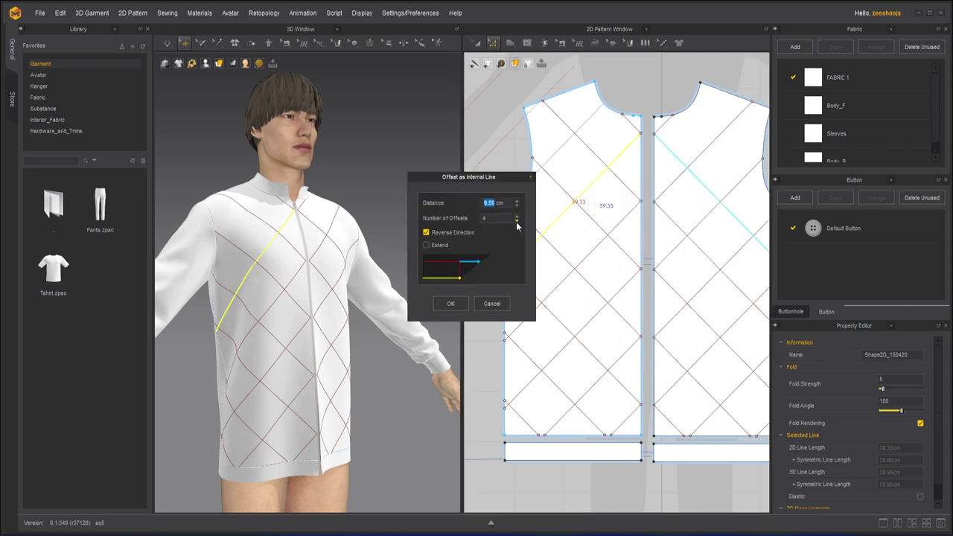
left_click(450, 303)
- Extend or trim the two new opposing diagonals to the pattern outline, completing the front panel's diamond grid
right_click(568, 158)
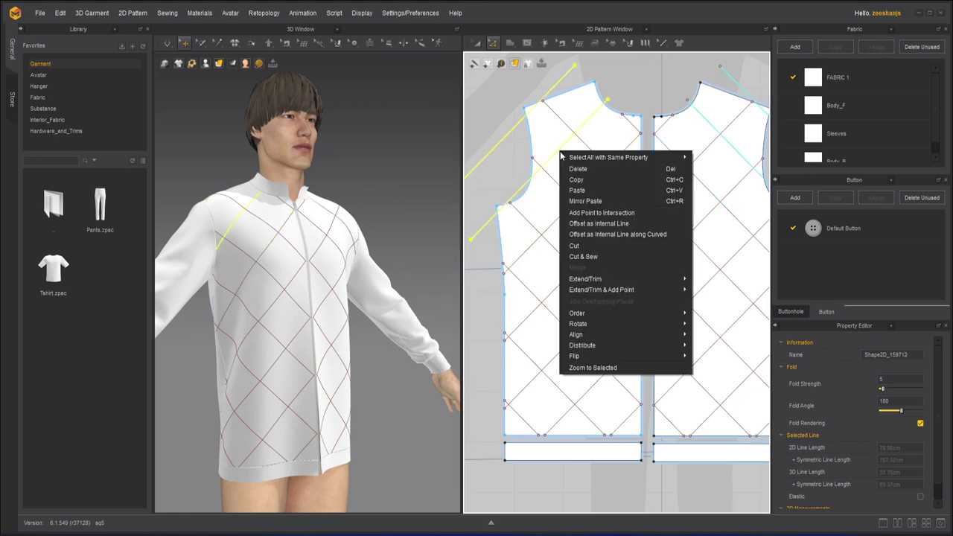
mouse_move(649, 278)
left_click(722, 280)
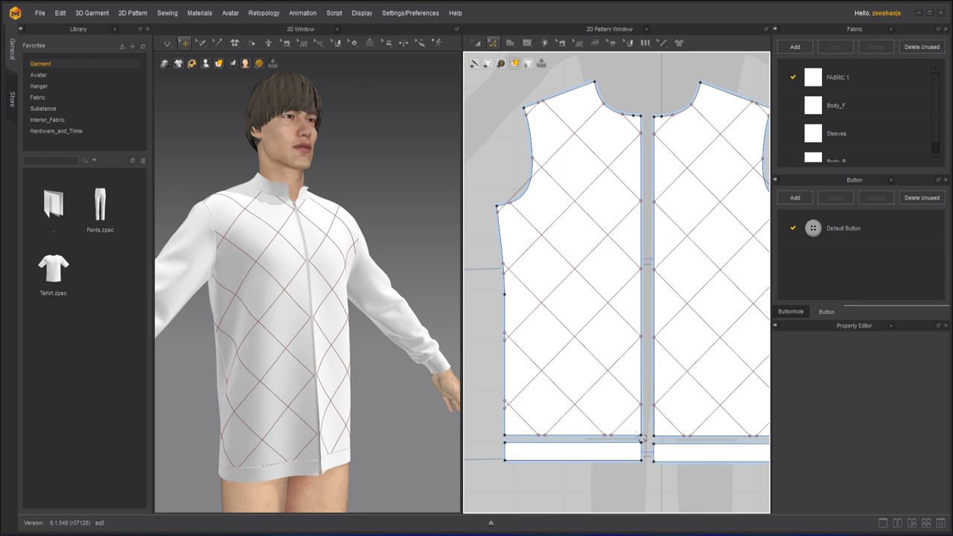
- Run the simulation briefly on the jacket with its diamond grid lines, and stop it
scroll(636, 279, "down", 4)
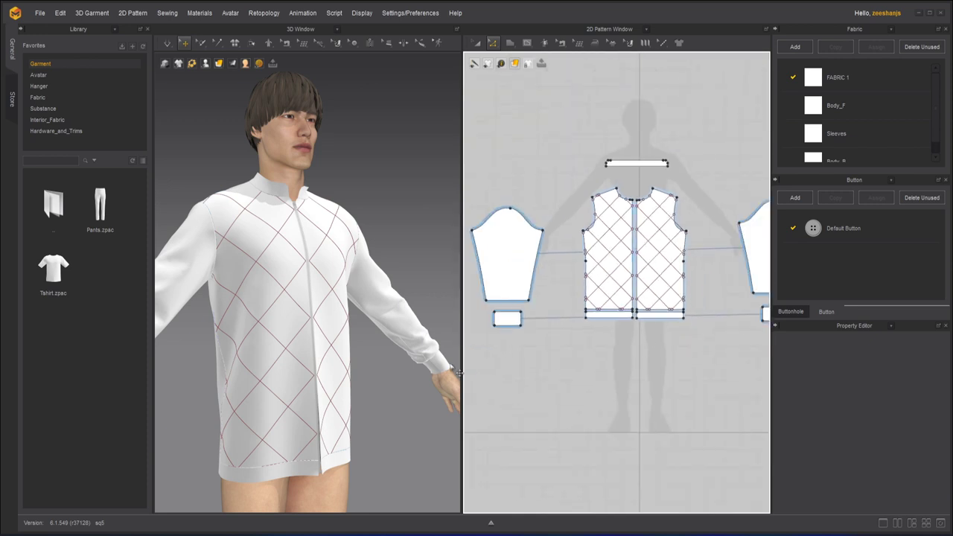
mouse_move(375, 366)
right_mouse_down()
mouse_move(305, 377)
mouse_move(379, 376)
mouse_move(387, 364)
right_mouse_up()
left_click(168, 43)
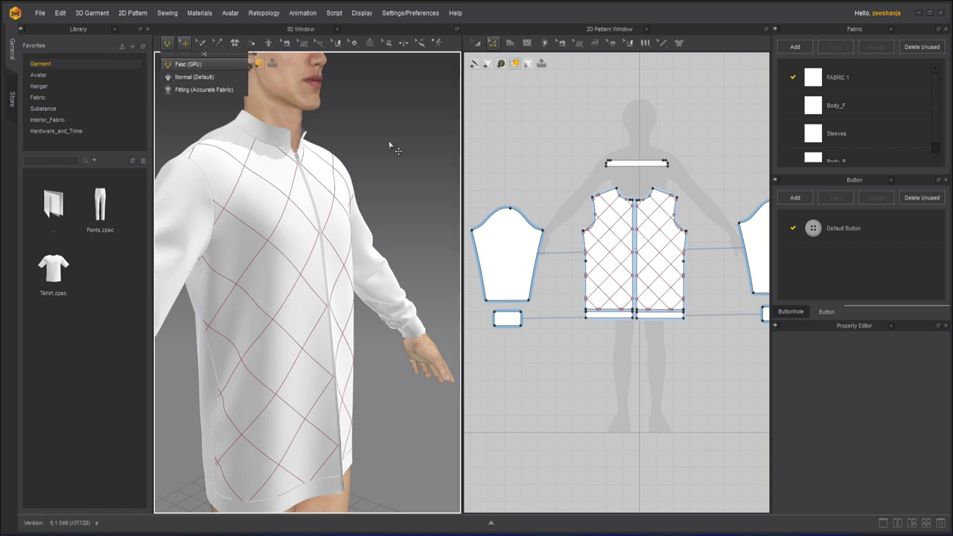
key("space")
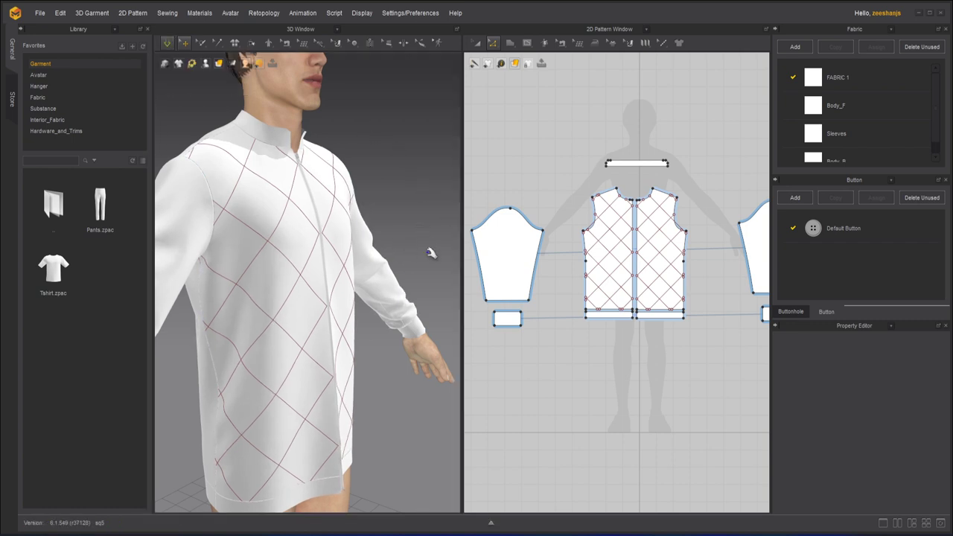
right_click_drag(432, 246, 348, 195)
key("space")
left_click(168, 45)
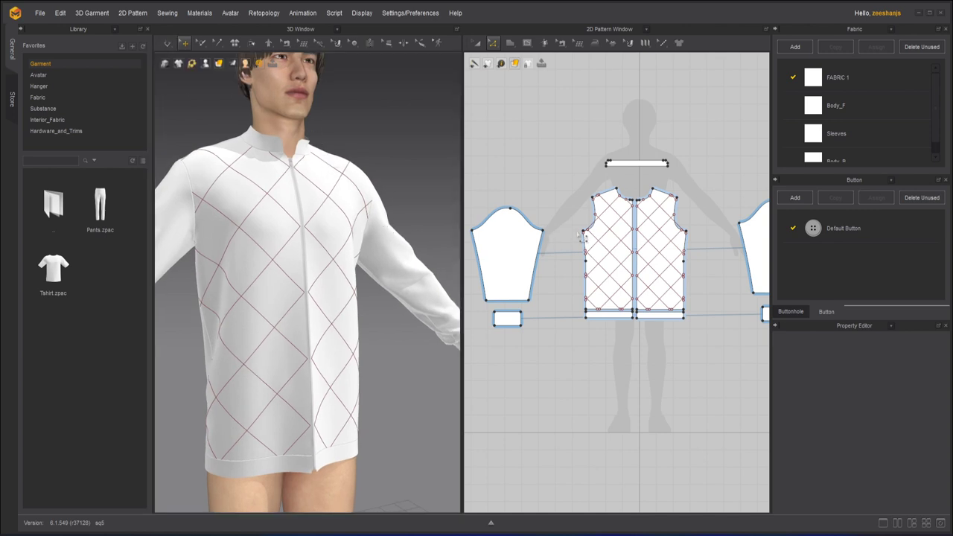
- Clone both front body patterns as an over layer and place the copies directly below the originals
scroll(665, 224, "down", 2)
left_click(477, 43)
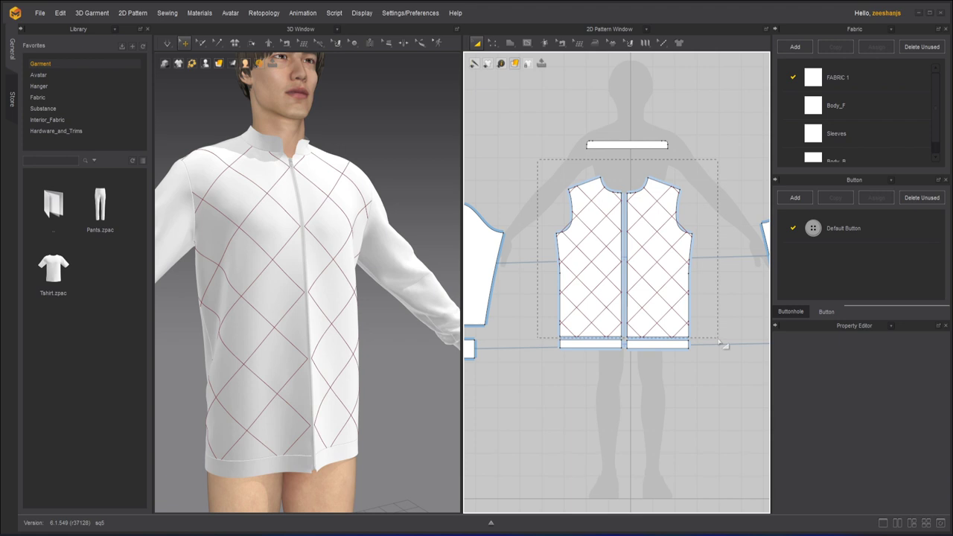
left_click_drag(720, 341, 720, 341)
right_click(657, 284)
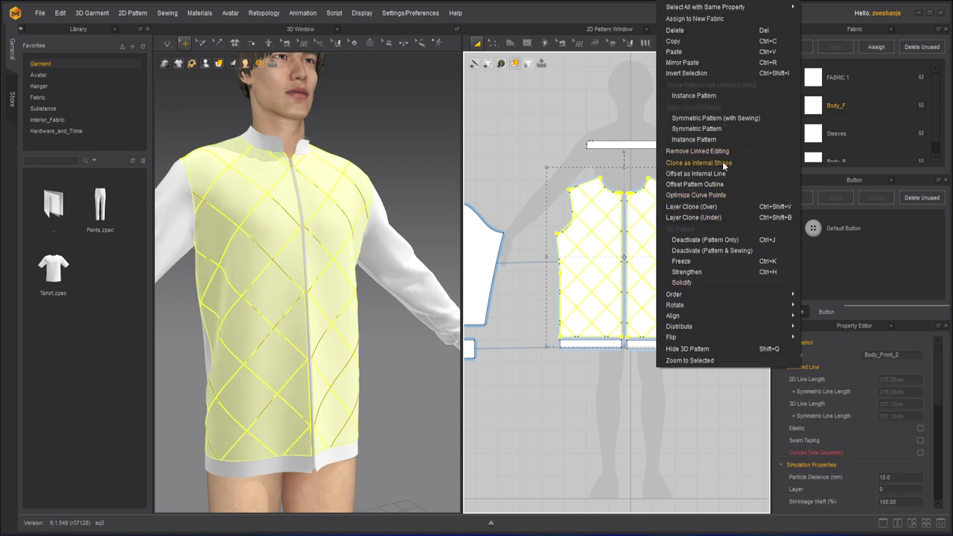
left_click(719, 207)
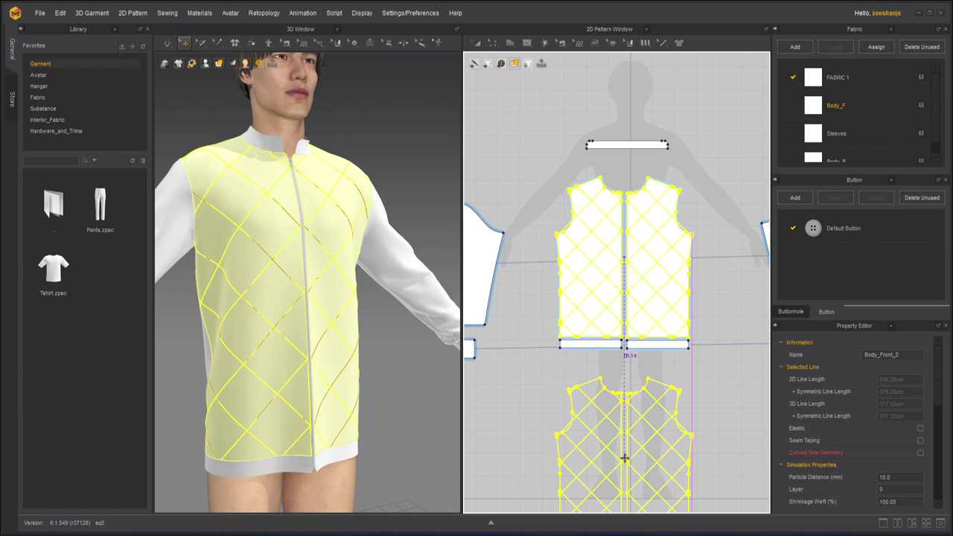
left_click(656, 461)
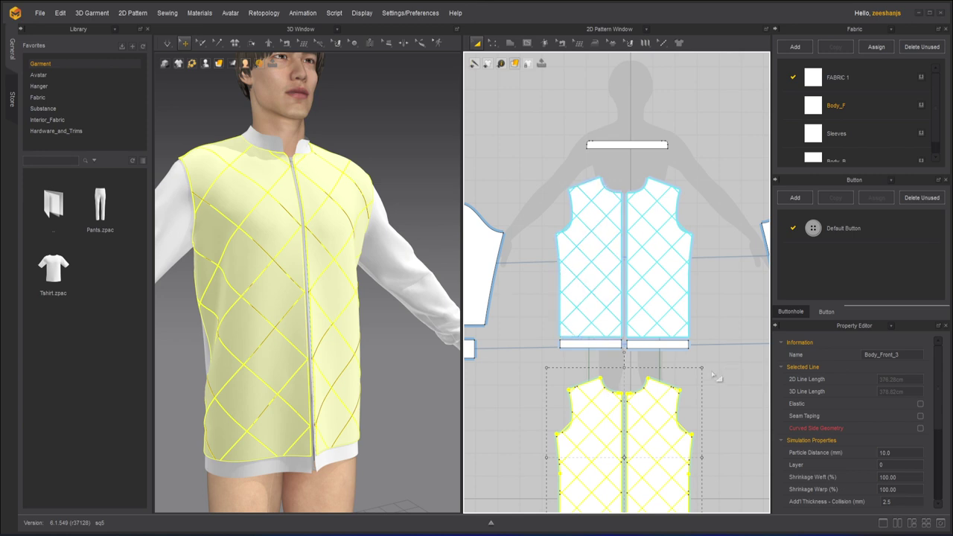
left_click(715, 377)
- Examine the sewing lines linking the original front patterns to their cloned layer
middle_click_drag(712, 375, 699, 297)
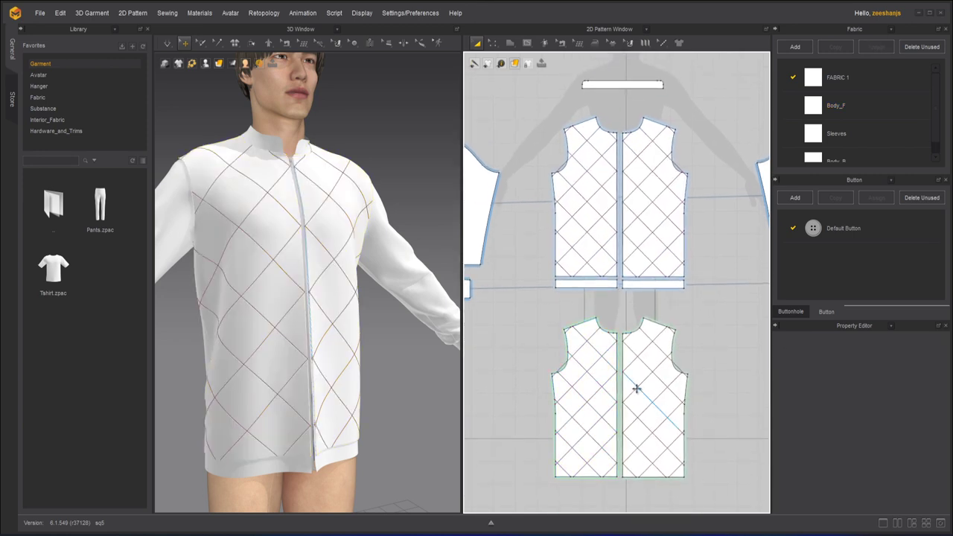
left_click(561, 42)
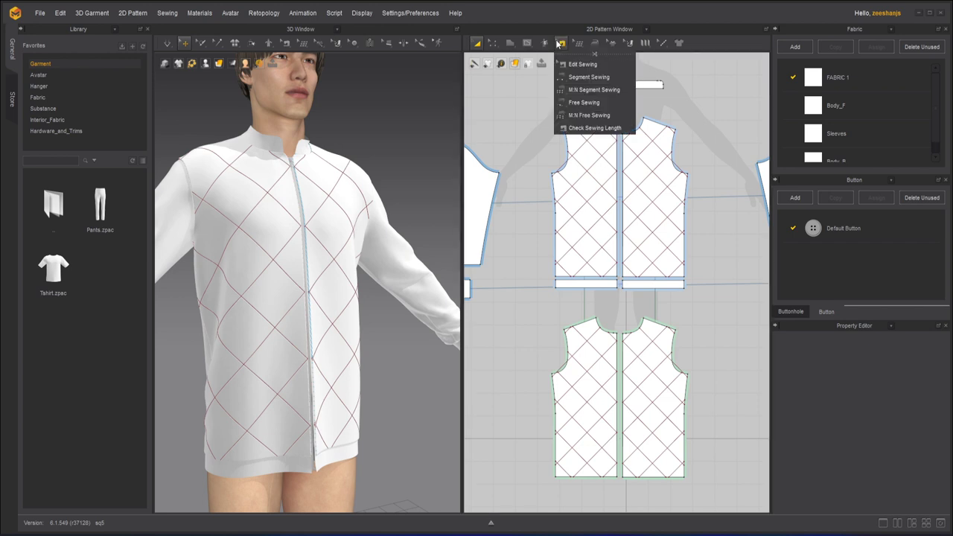
left_click(587, 76)
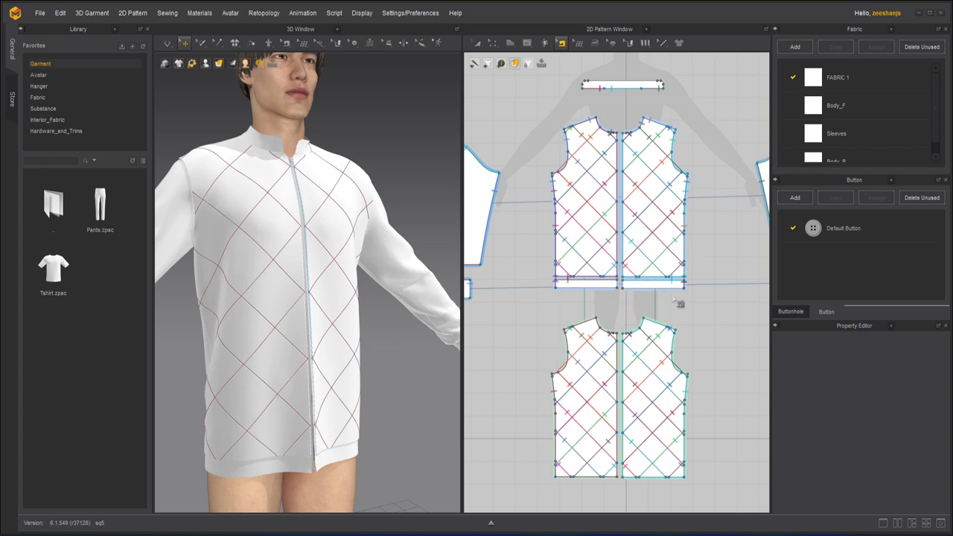
left_click(477, 43)
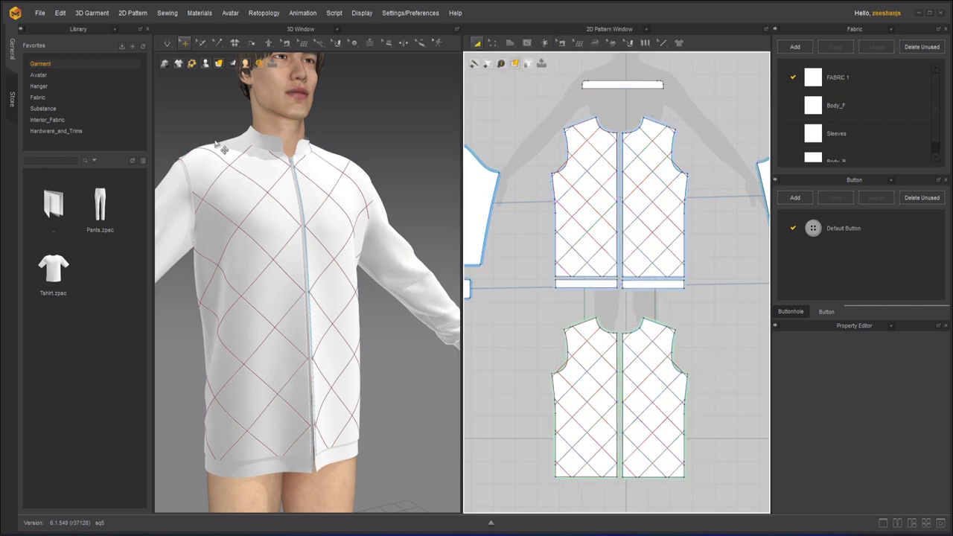
- Simulate the jacket with its cloned front layer so the diamond quilting puffs up, and stop the simulation
scroll(223, 149, "up", 3)
middle_click_drag(238, 161, 254, 148)
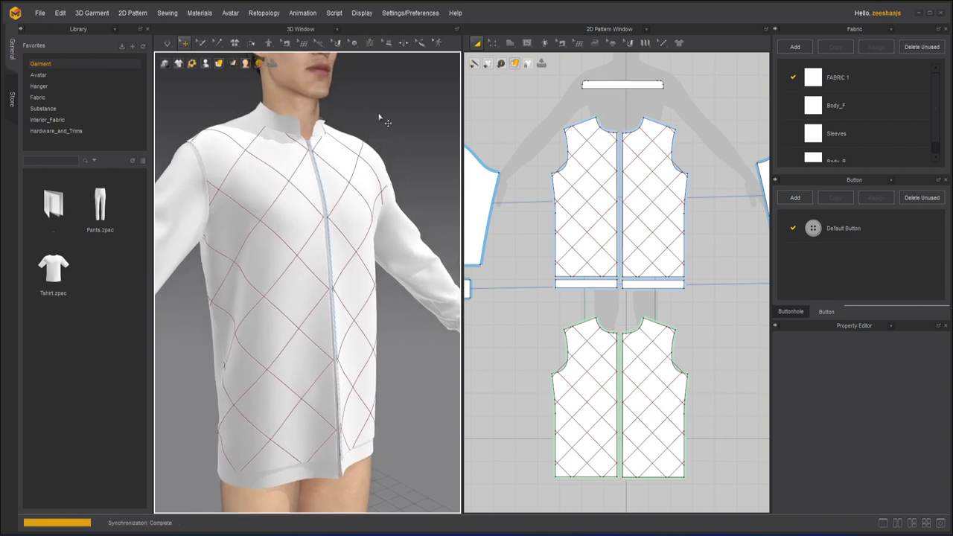
key("space")
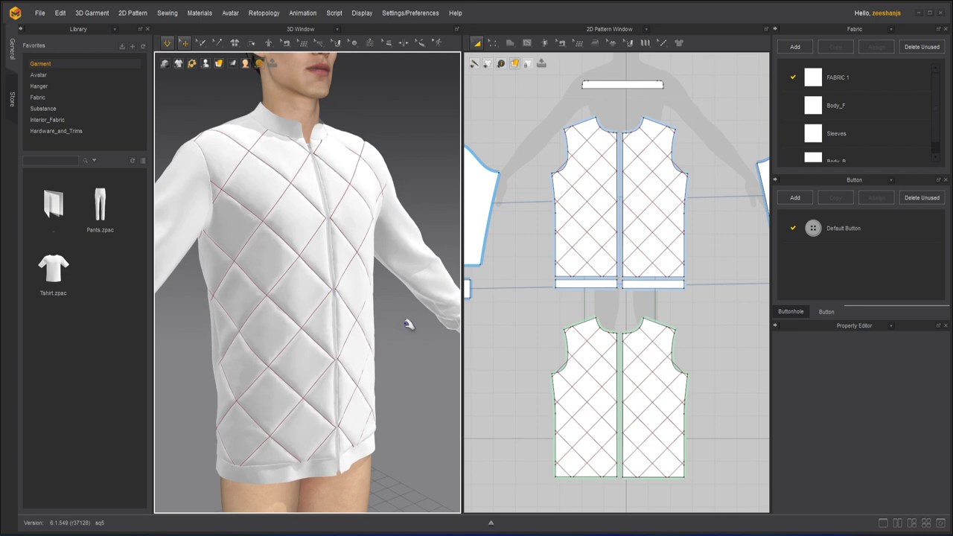
key("space")
- Examine the quilted front of the jacket up close and from different angles, and stop the running simulation
right_click_drag(309, 344, 258, 306)
scroll(330, 314, "down", 1)
scroll(329, 297, "up", 4)
scroll(312, 266, "down", 2)
scroll(310, 266, "down", 4)
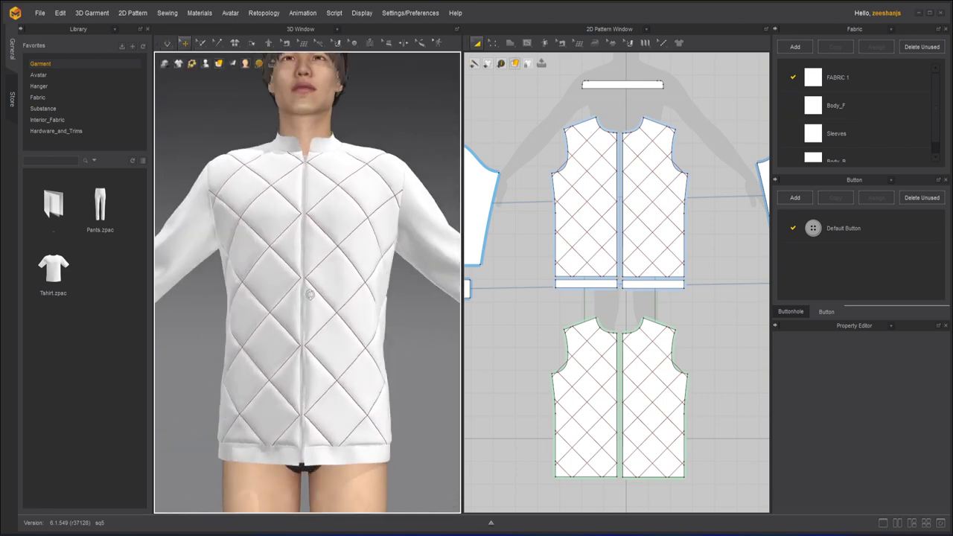
right_click_drag(315, 296, 335, 314)
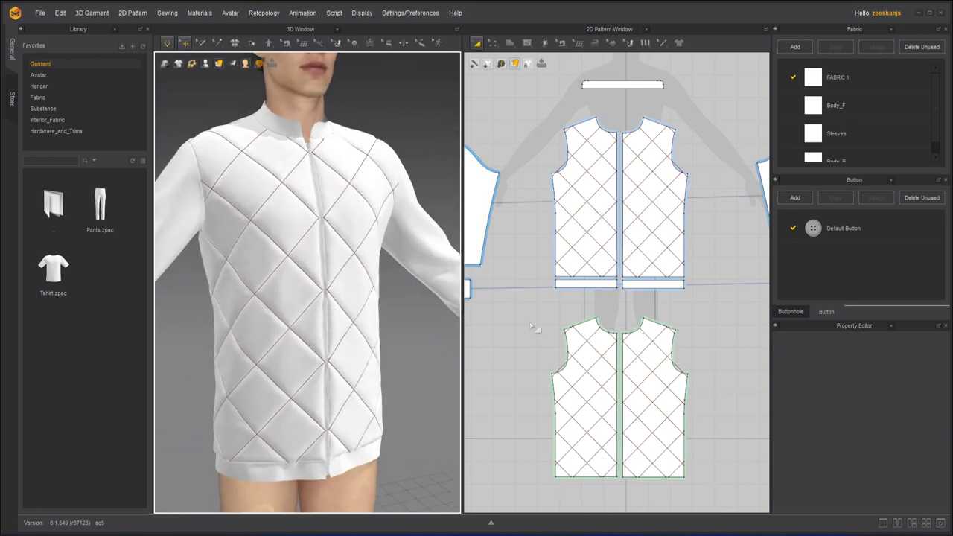
left_click(172, 46)
left_click(187, 65)
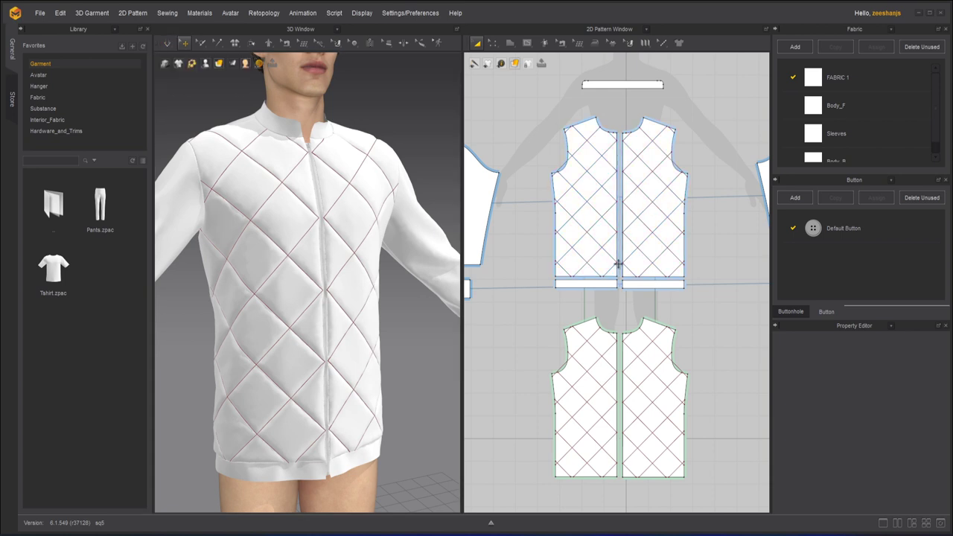
- Remove linked editing from the two original front body patterns so they detach from their clones
left_click(616, 247)
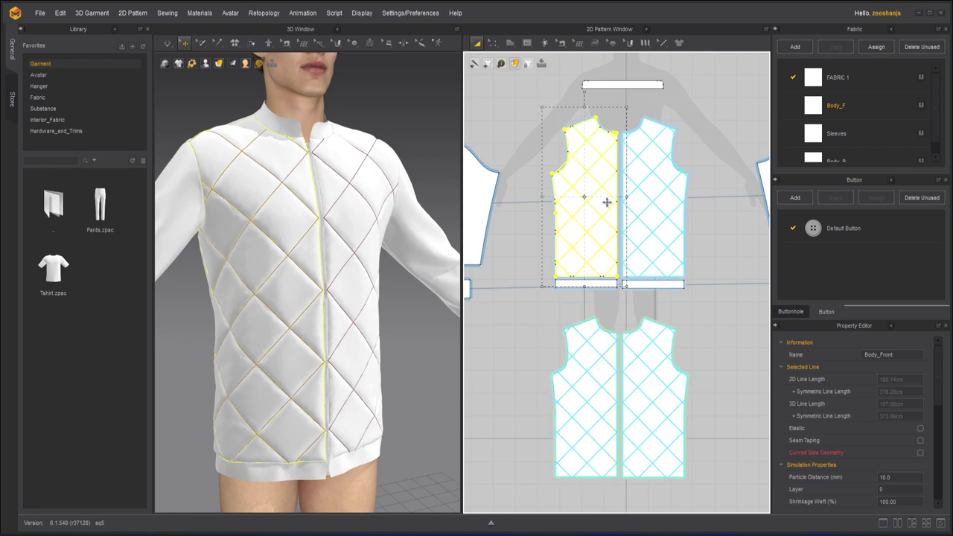
scroll(579, 154, "up", 2)
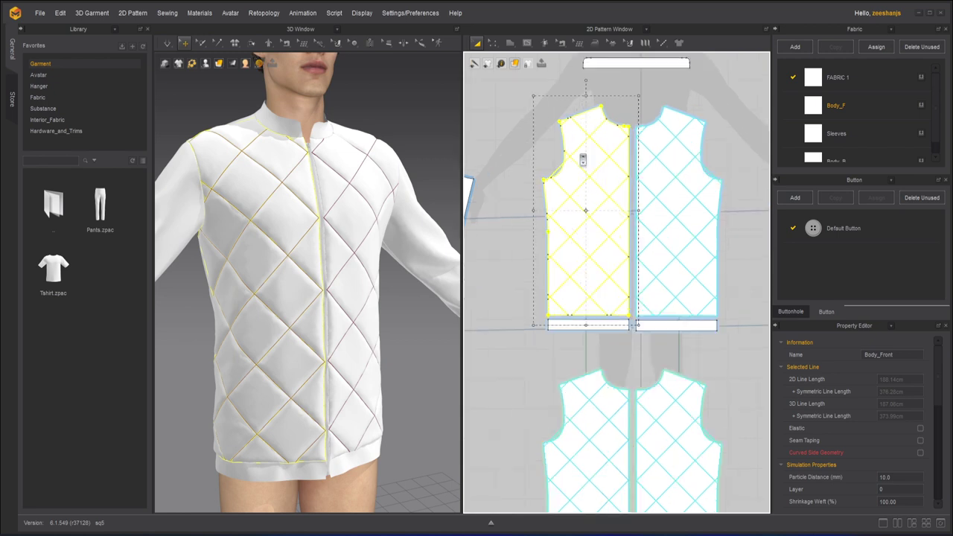
right_click(604, 233)
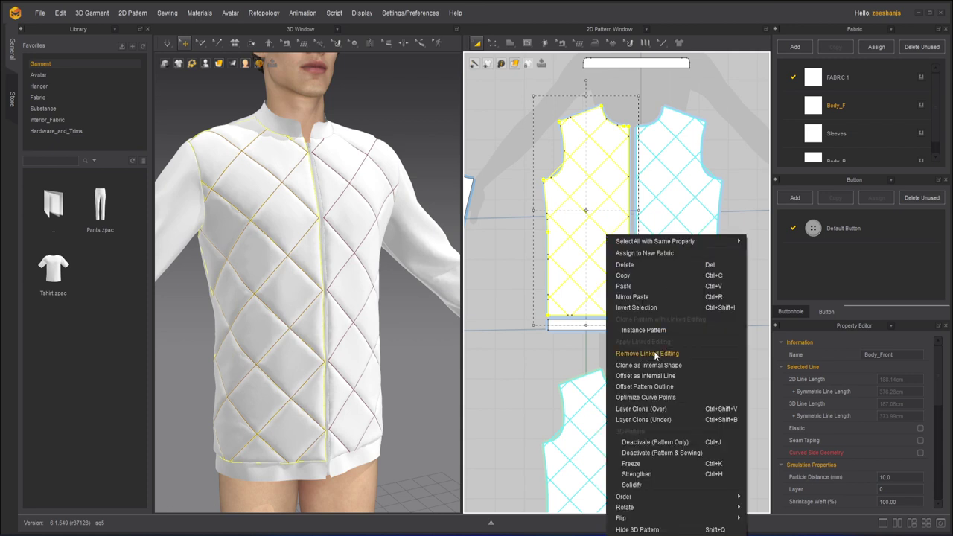
left_click(655, 293)
left_click(714, 246)
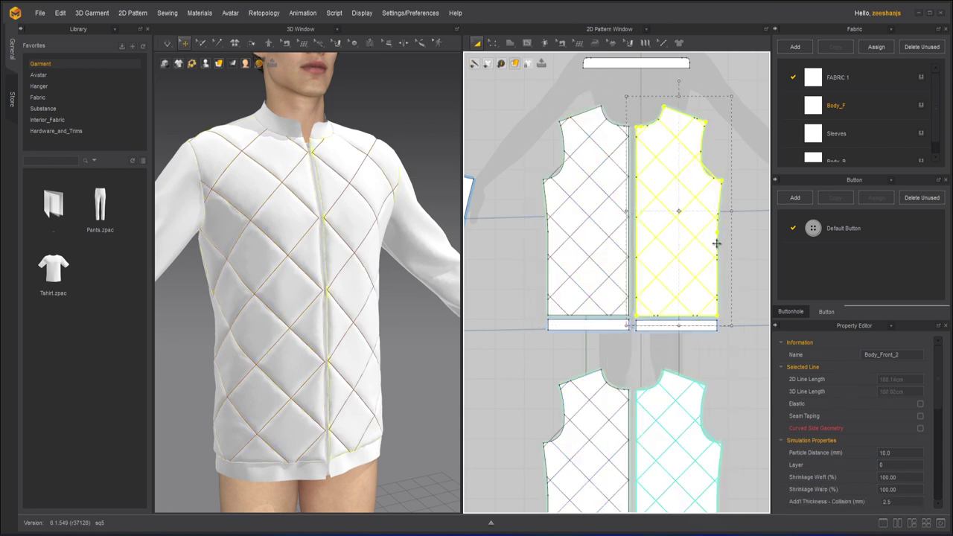
right_click(717, 241)
left_click(756, 119)
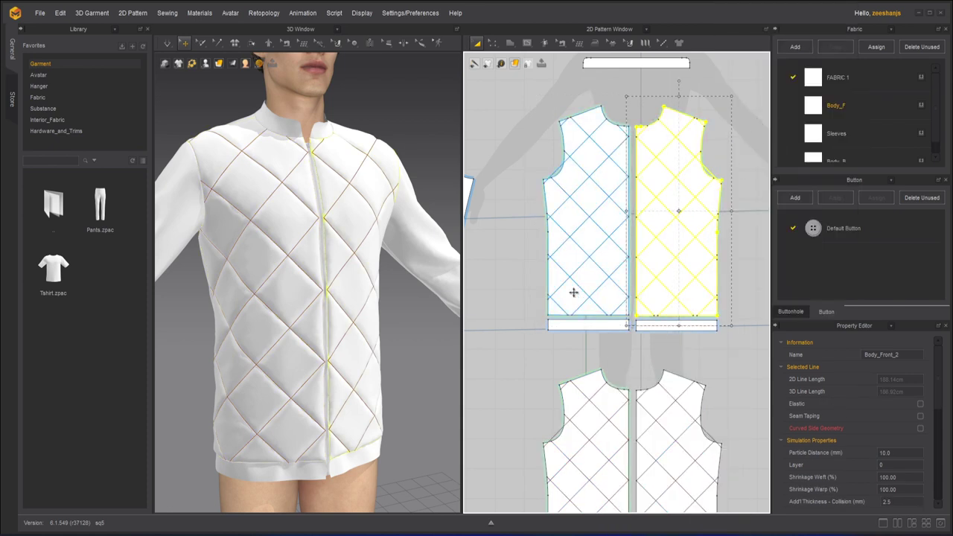
- Link the two original front body patterns as a Symmetric Pattern (with Sewing)
left_click(546, 278)
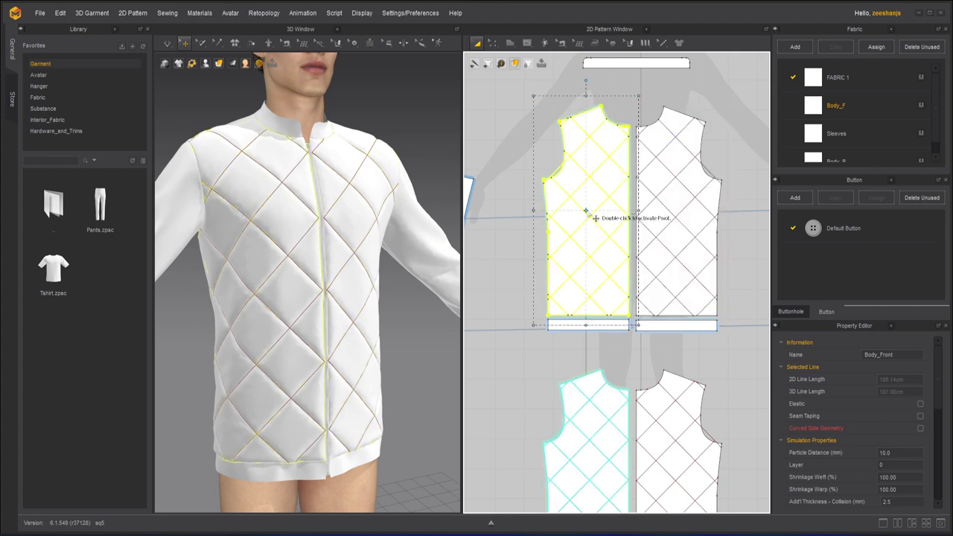
left_click(715, 242, "shift")
right_click(715, 244)
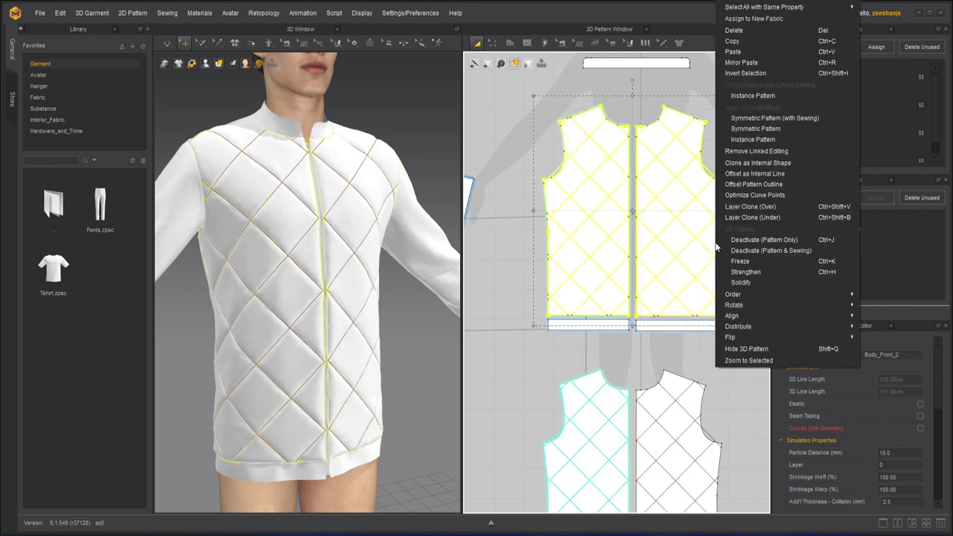
left_click(775, 118)
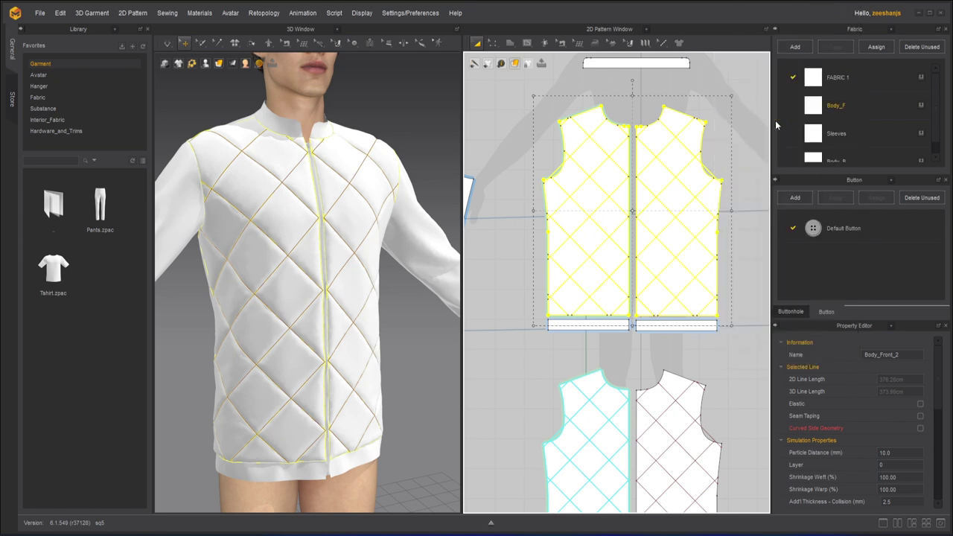
left_click(696, 365)
- Link the two cloned front body patterns below as a Symmetric Pattern (with Sewing)
left_click(629, 423)
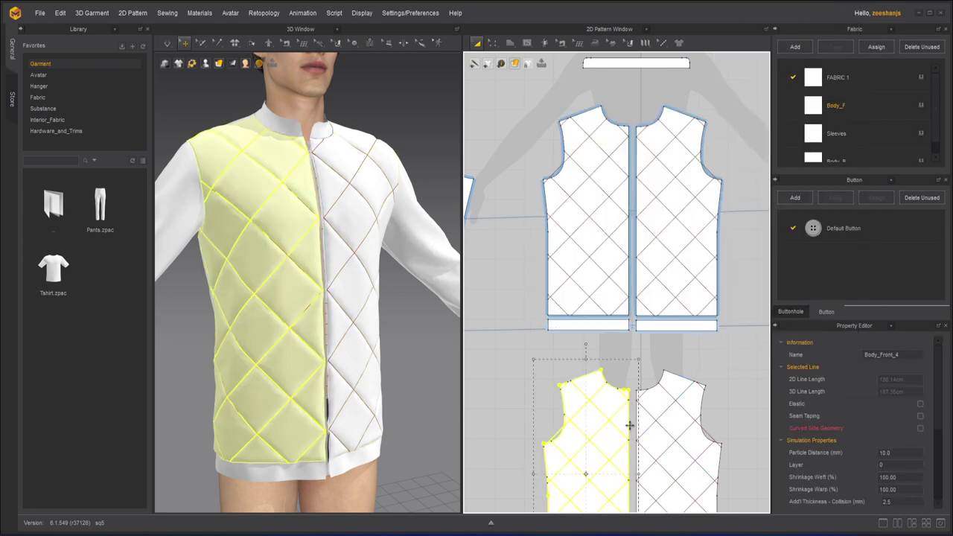
left_click(718, 467, "shift")
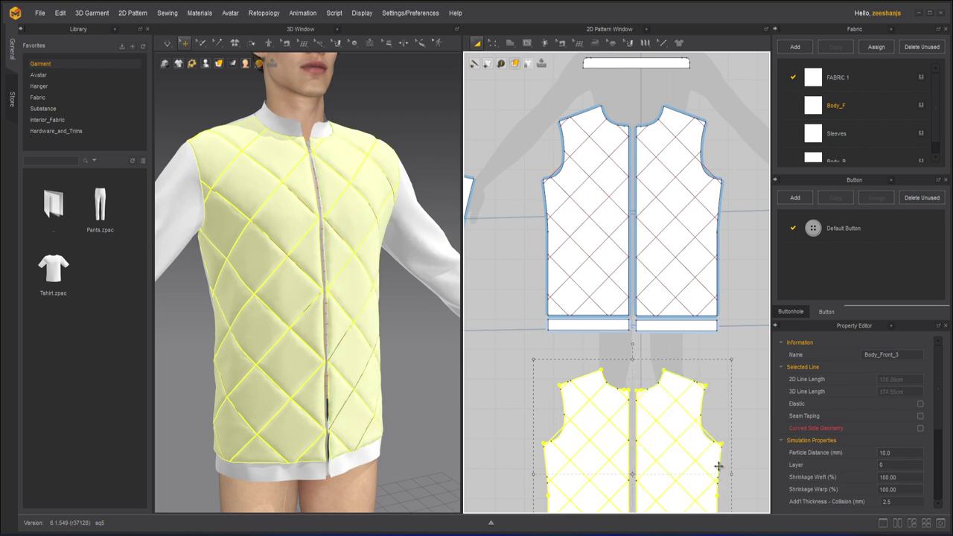
right_click(718, 466)
left_click(782, 240)
left_click(726, 355)
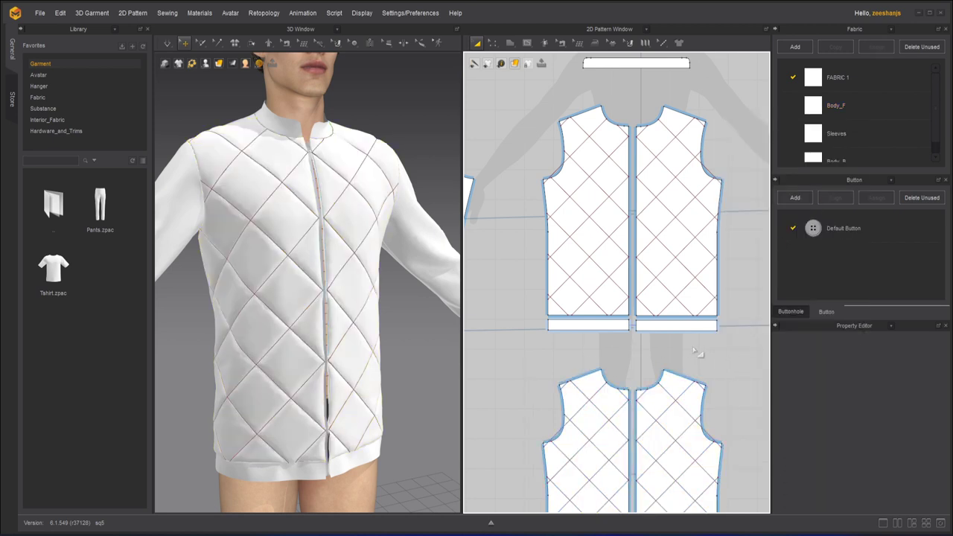
- Simulate the jacket briefly with the symmetric front layers, stop it, and inspect the hem of the front
scroll(670, 315, "up", 2)
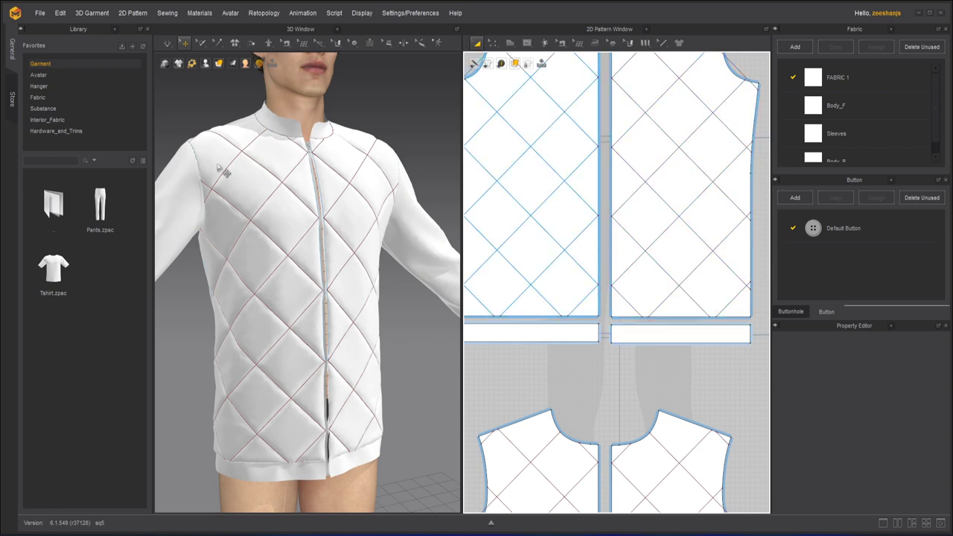
left_click(172, 44)
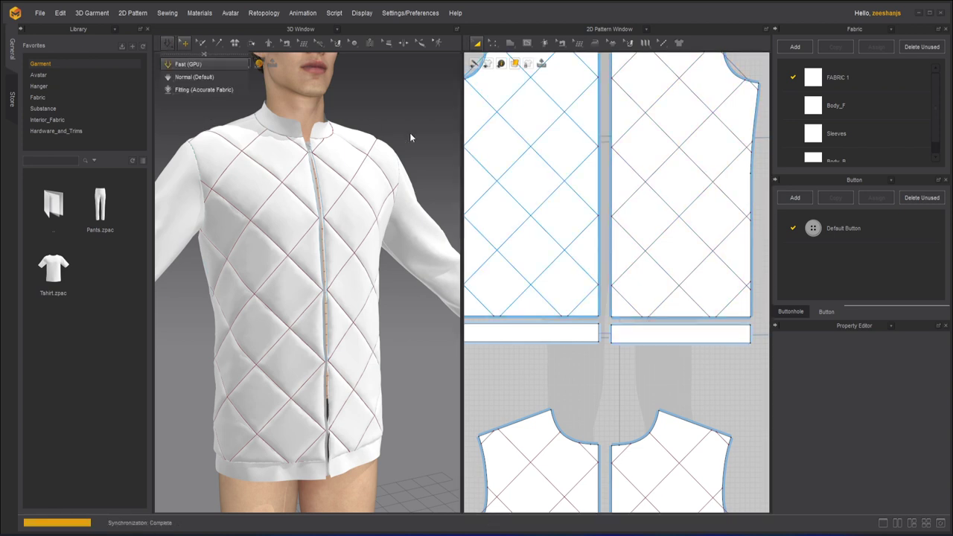
key("space")
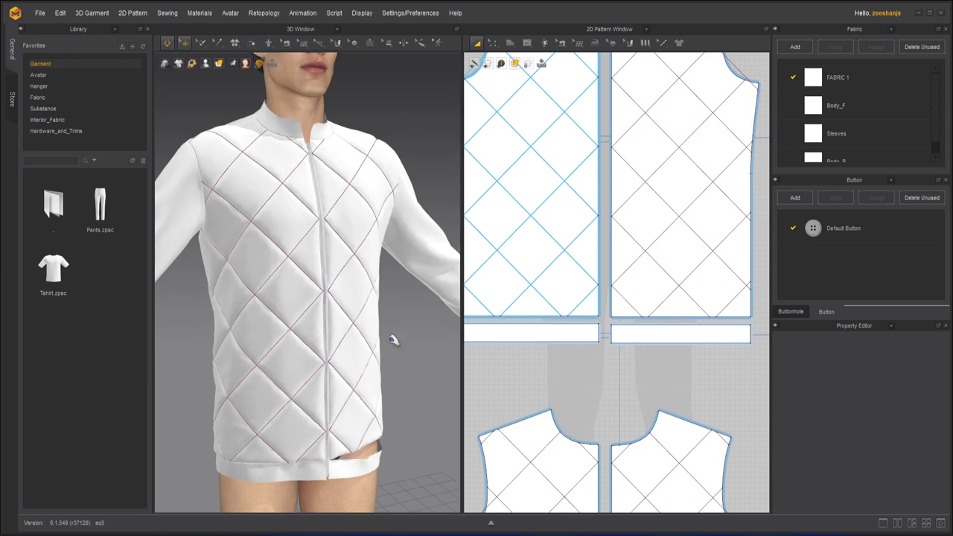
key("space")
right_click_drag(378, 453, 345, 447)
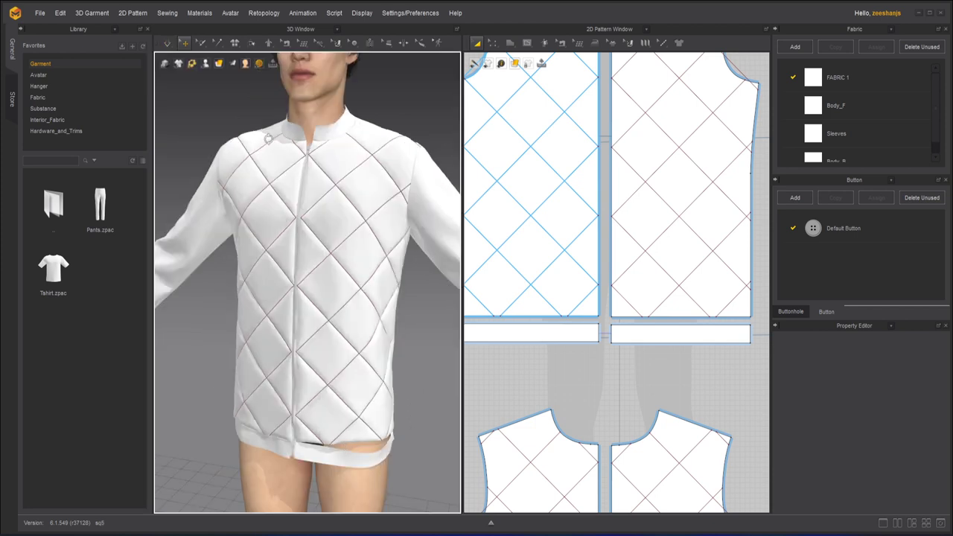
- Sew the bottom edge of the right-hand original front pattern to its hem band, and simulate the jacket
left_click(166, 43)
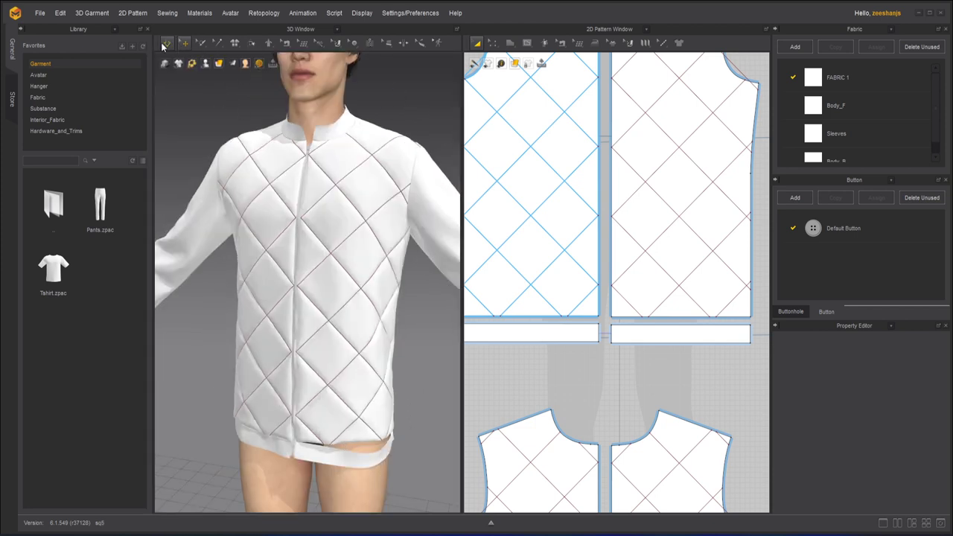
mouse_move(561, 47)
left_click(585, 77)
left_click(629, 326)
left_click(630, 319)
left_click(166, 43)
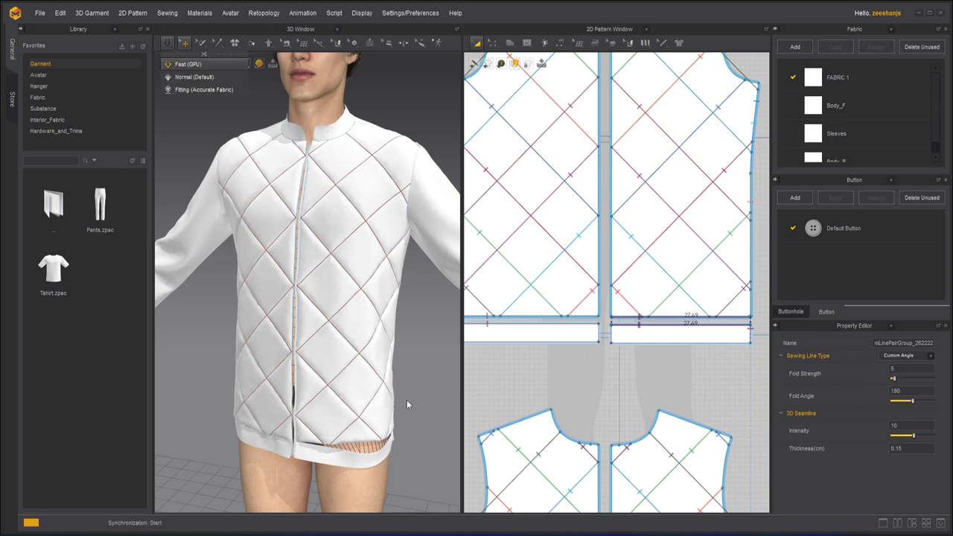
key("space")
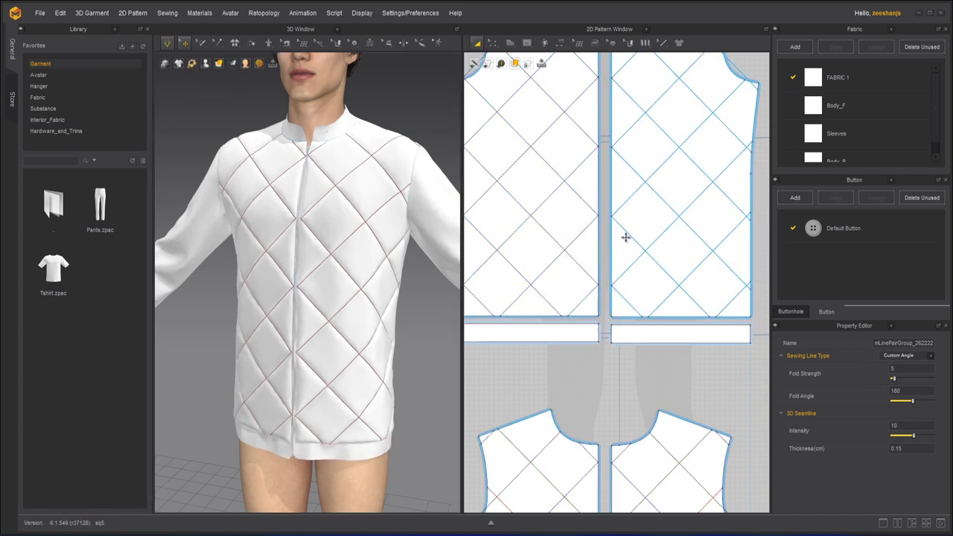
- Scale both original front body patterns down slightly about their shared centre so they are smaller than the cloned layer
scroll(592, 235, "down", 3)
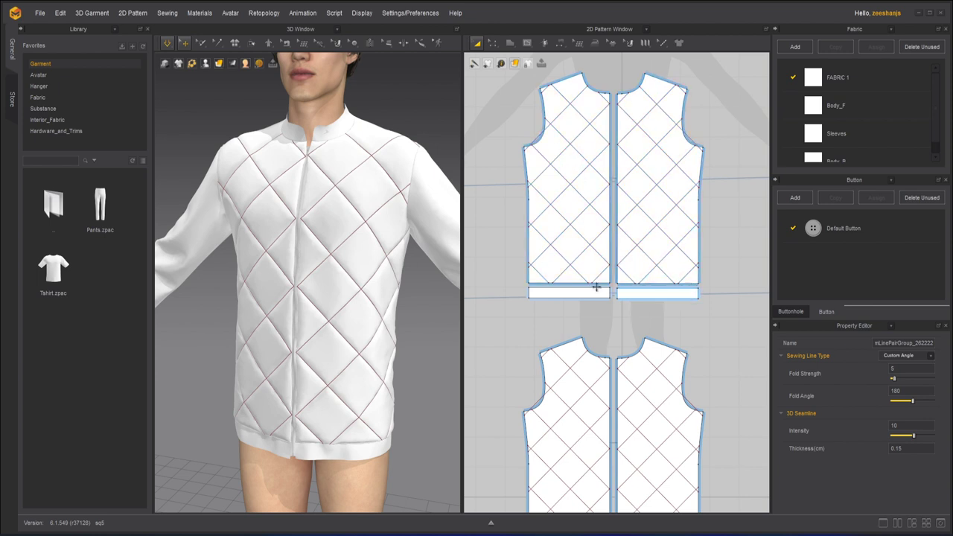
right_click_drag(339, 298, 372, 312)
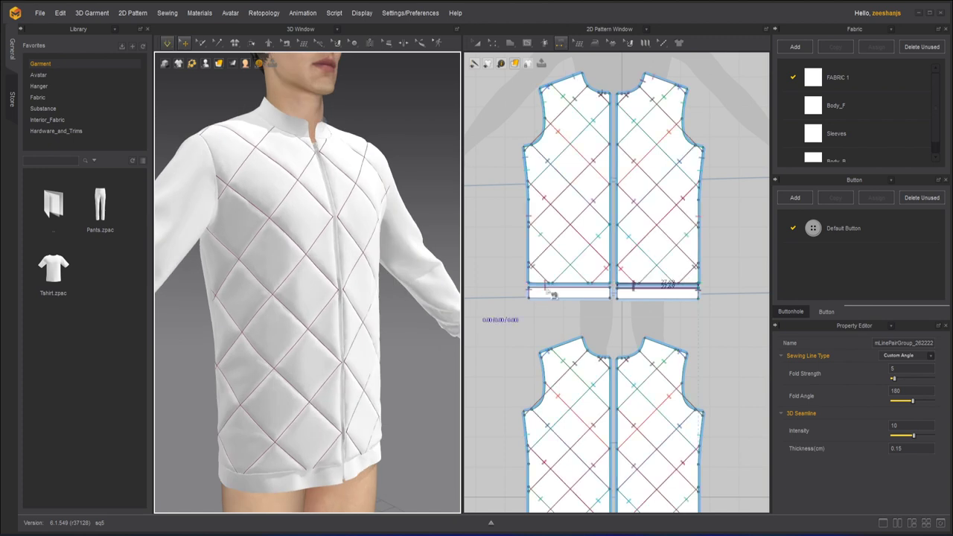
left_click(476, 42)
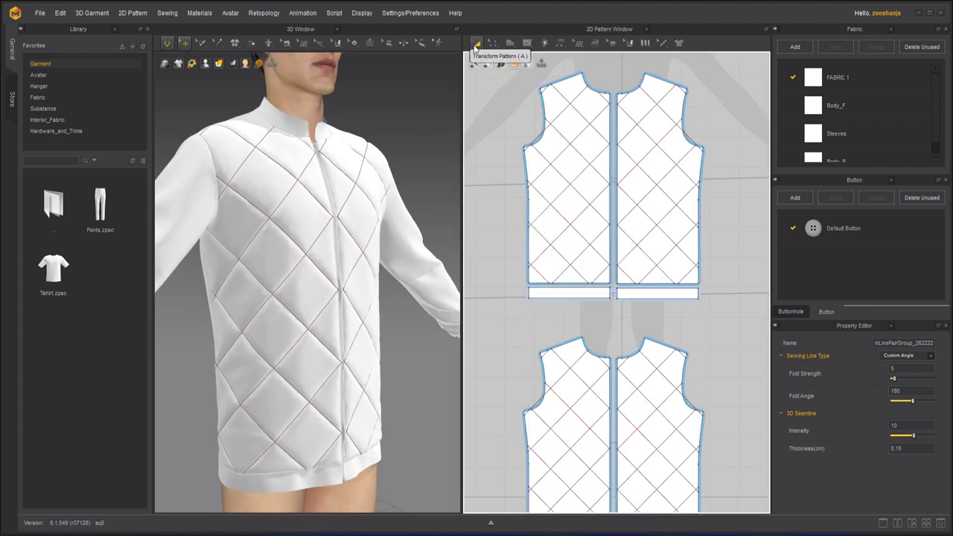
left_click(607, 202)
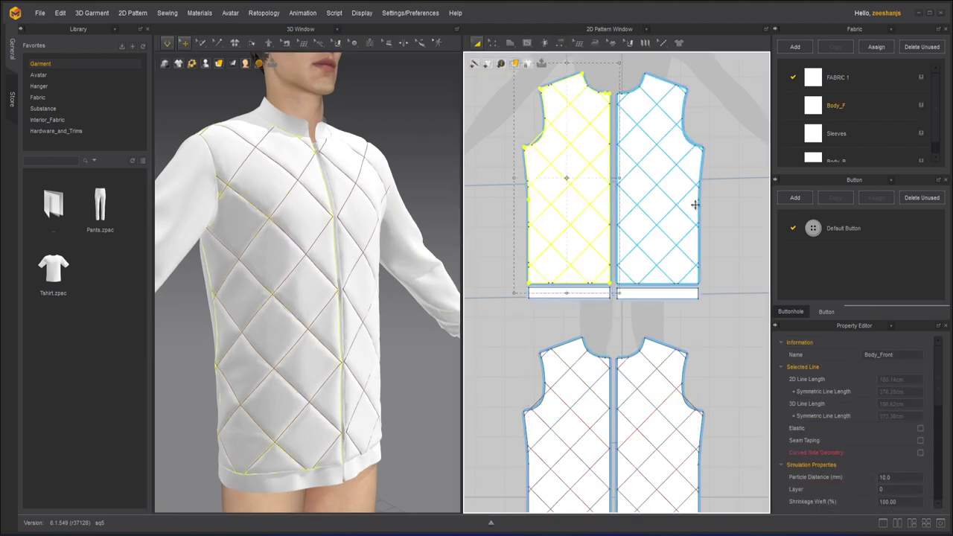
left_click(694, 205, "shift")
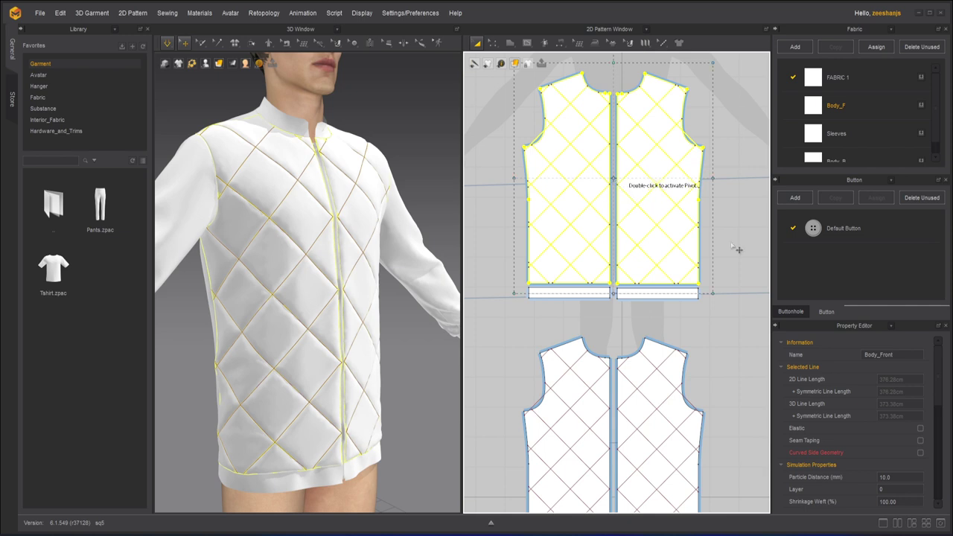
left_click_drag(712, 294, 704, 281)
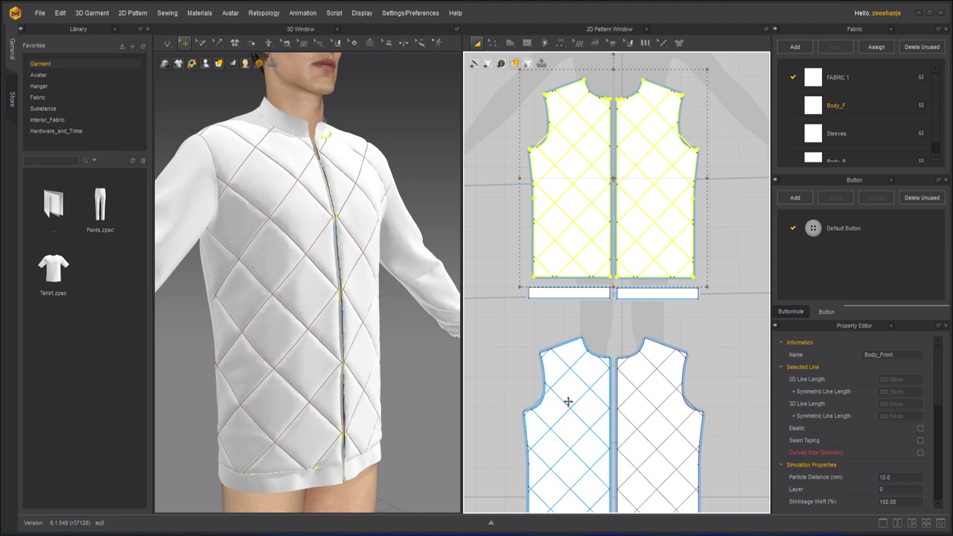
scroll(568, 402, "up", 3)
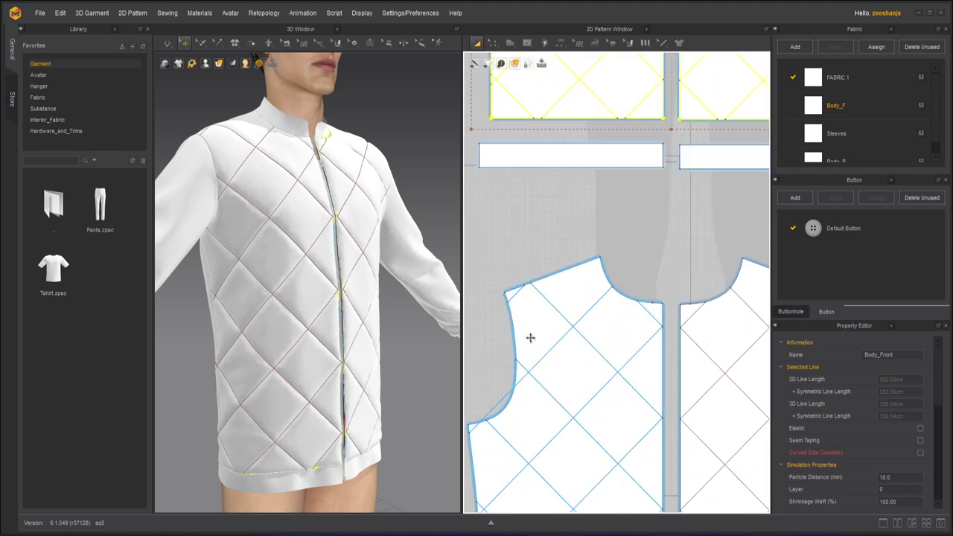
scroll(603, 260, "down", 4)
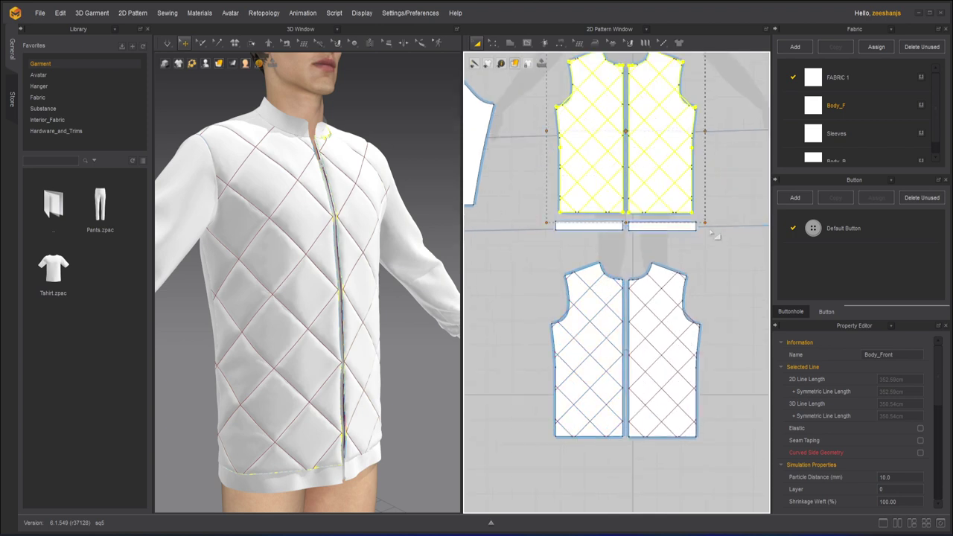
left_click(725, 267)
- Simulate the jacket with the Fast (GPU) mode and pull the folded corner of the front hem band into place
left_click(167, 43)
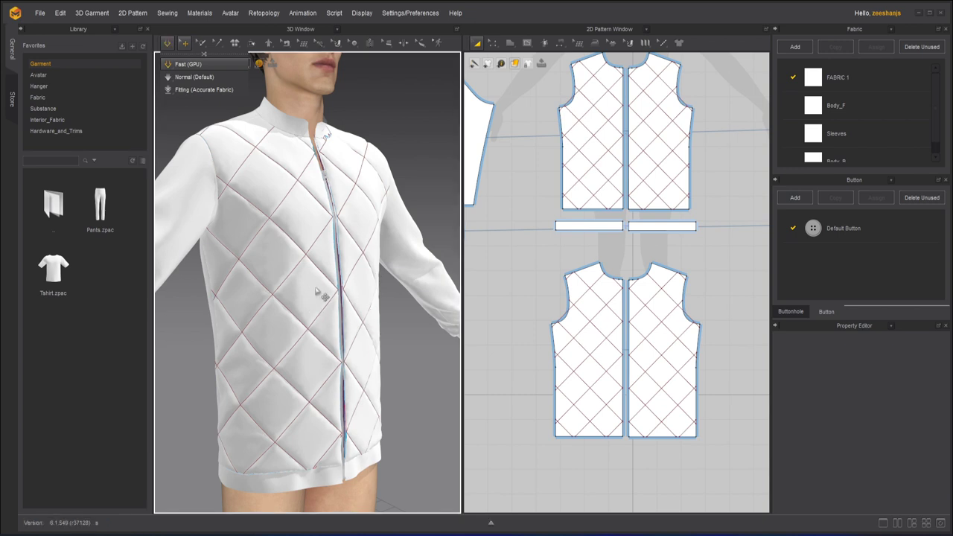
key("space")
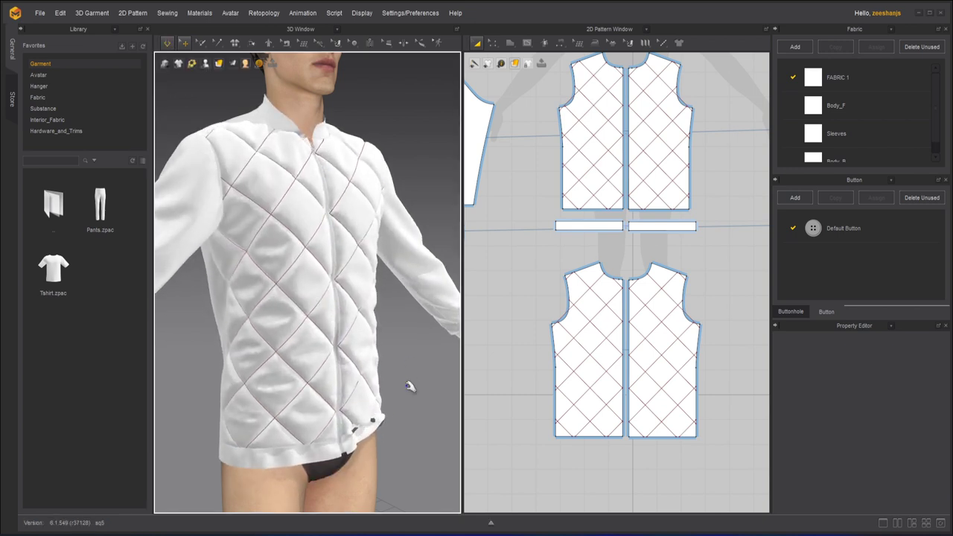
left_click_drag(376, 420, 387, 424)
right_click_drag(420, 423, 367, 430)
key("space")
left_click_drag(368, 433, 384, 451)
left_click(403, 380)
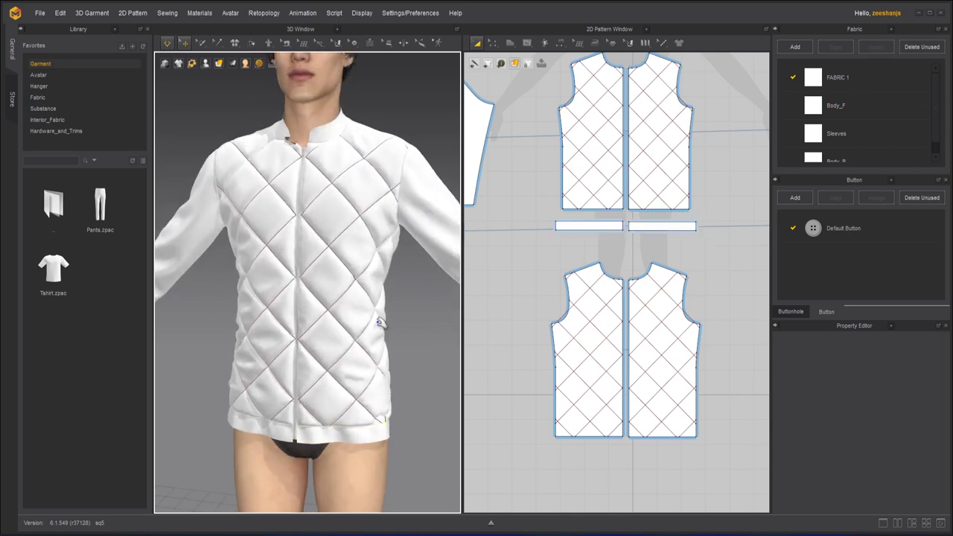
- Look over the puffed jacket front up close and run the simulation further to settle the hem
right_click_drag(378, 331, 314, 292)
right_click_drag(285, 346, 271, 250)
scroll(296, 280, "up", 1)
key("space")
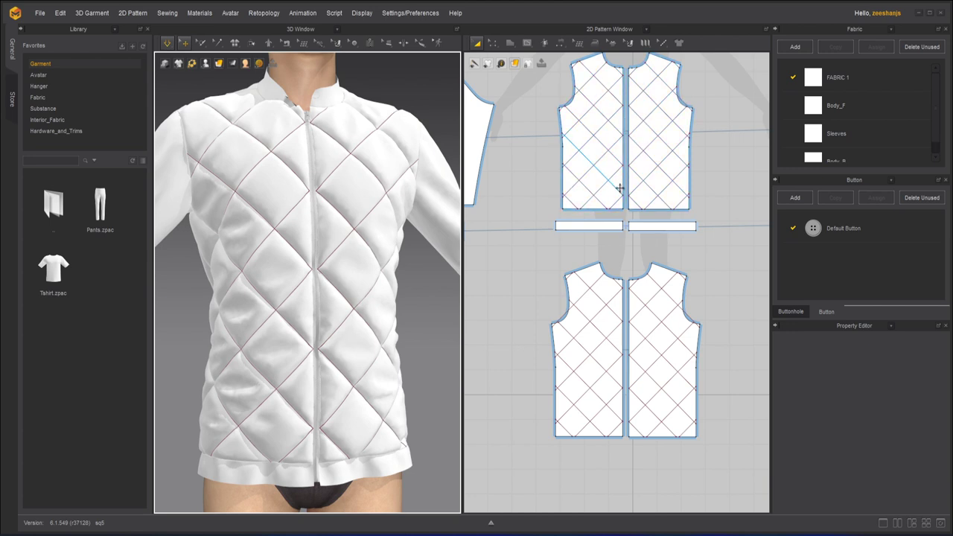
- Turn on the Elastic option for all outlines and quilting lines of both original front body patterns
left_click(493, 44)
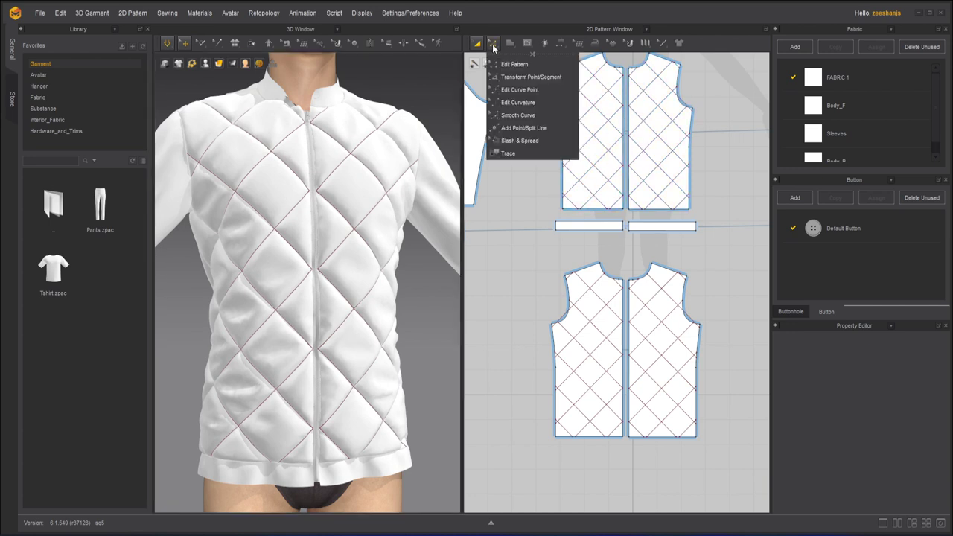
left_click(514, 65)
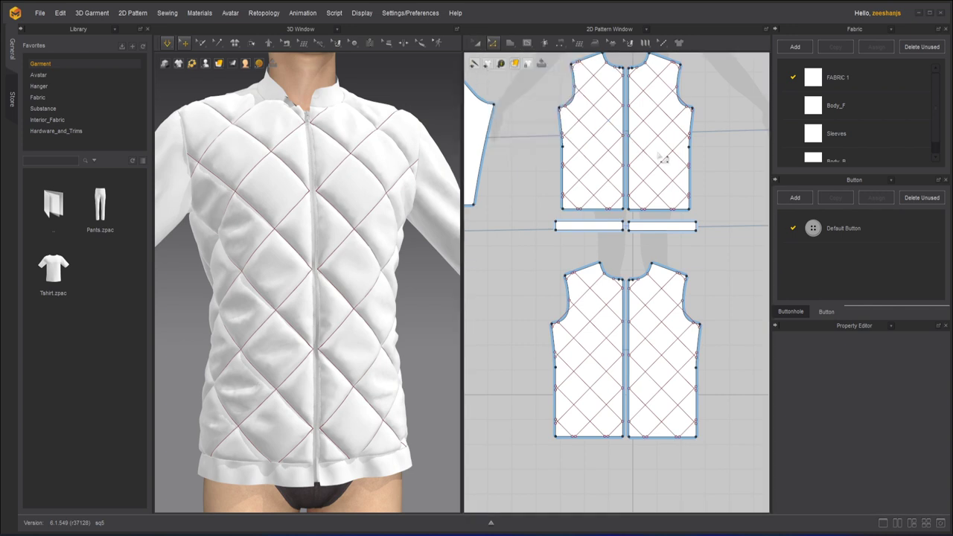
middle_click_drag(665, 155, 640, 245)
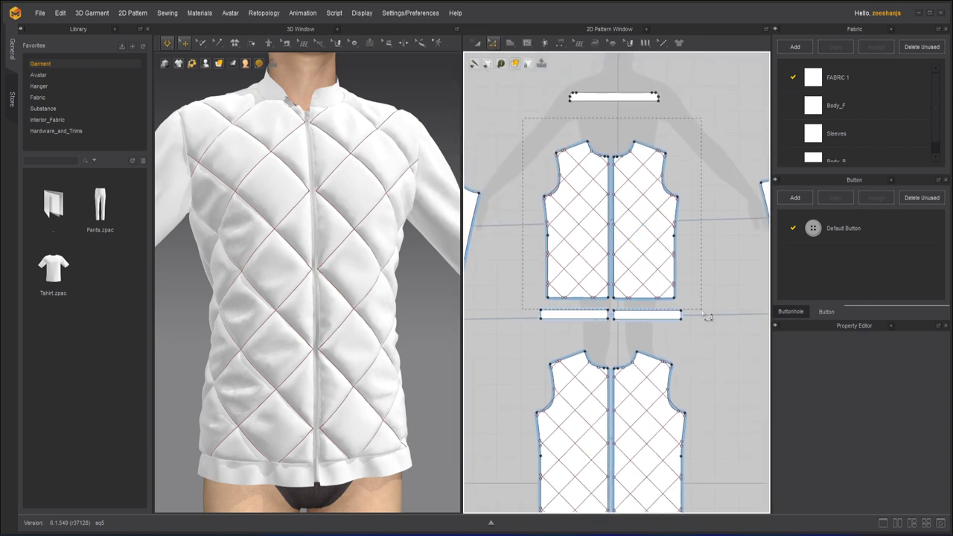
left_click_drag(703, 313, 704, 313)
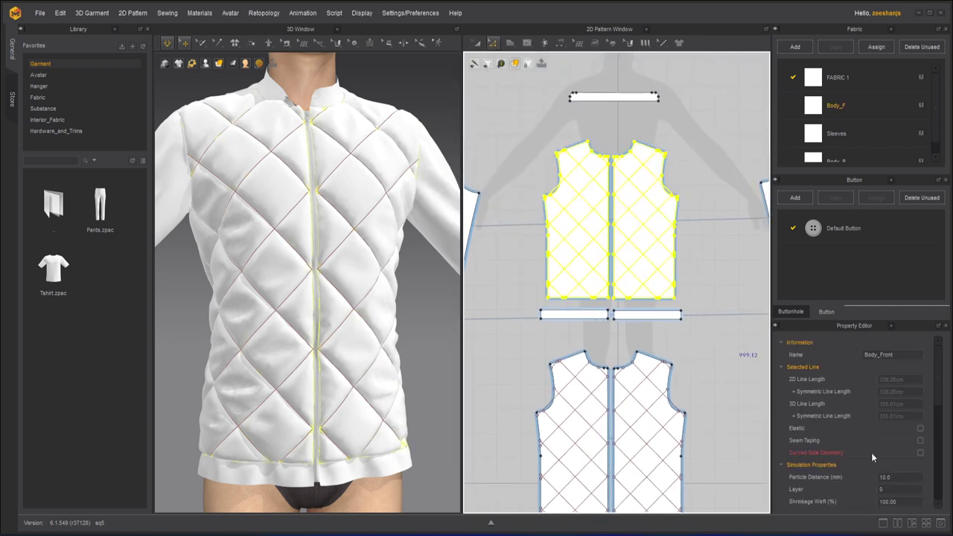
left_click(921, 429)
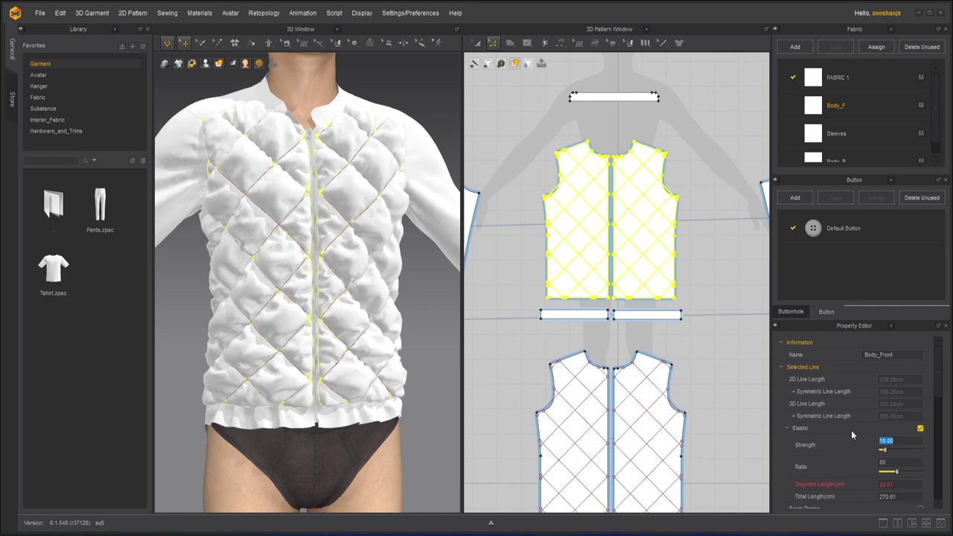
- Try an elastic strength of 3 on the selected lines, and set it back to 10
type("3")
key("Return")
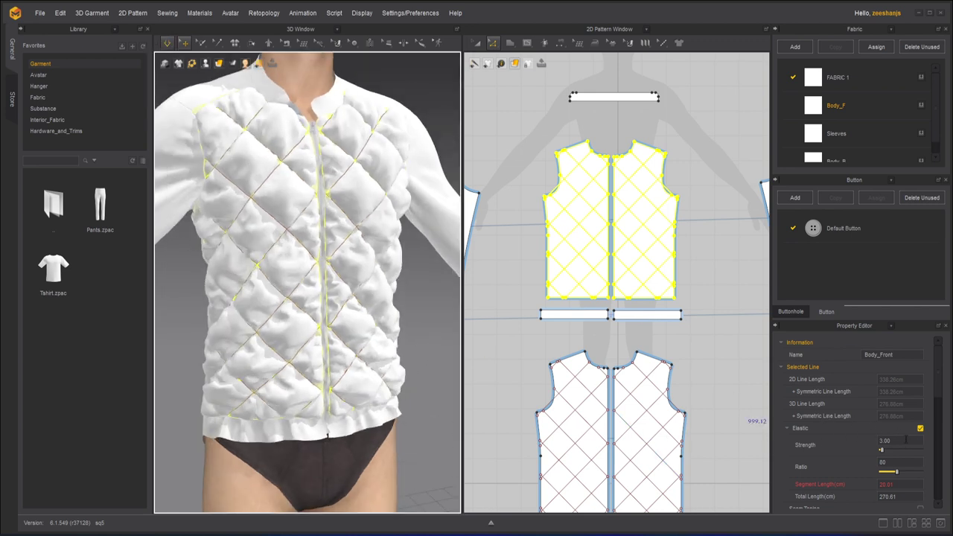
double_click(905, 441)
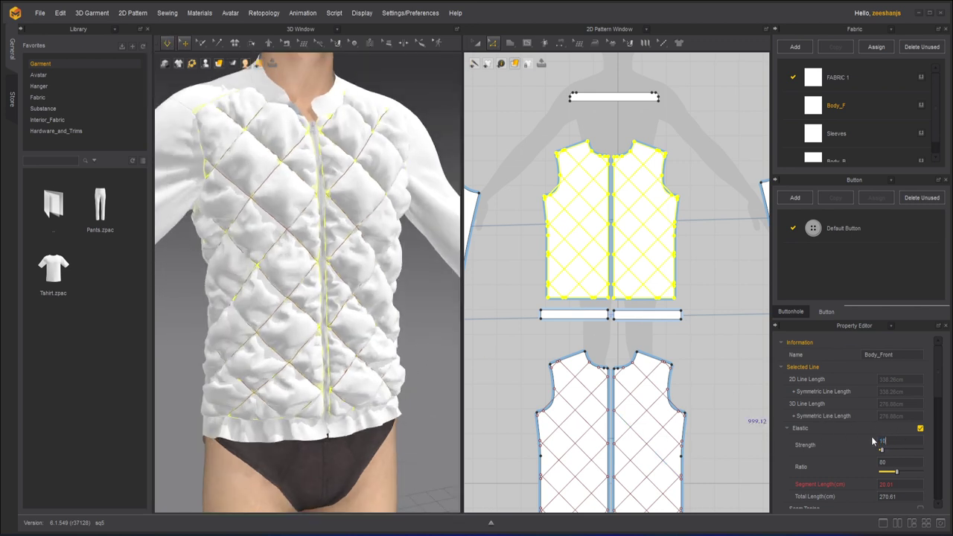
type("10")
key("Return")
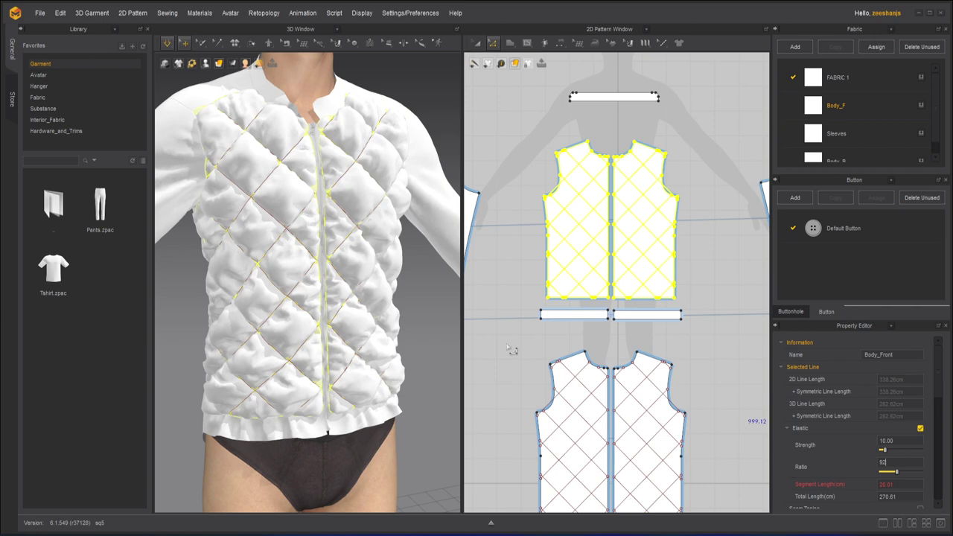
- Set the elastic ratio of the selected lines to 92 and simulate the jacket to check the puffed front
key("Return")
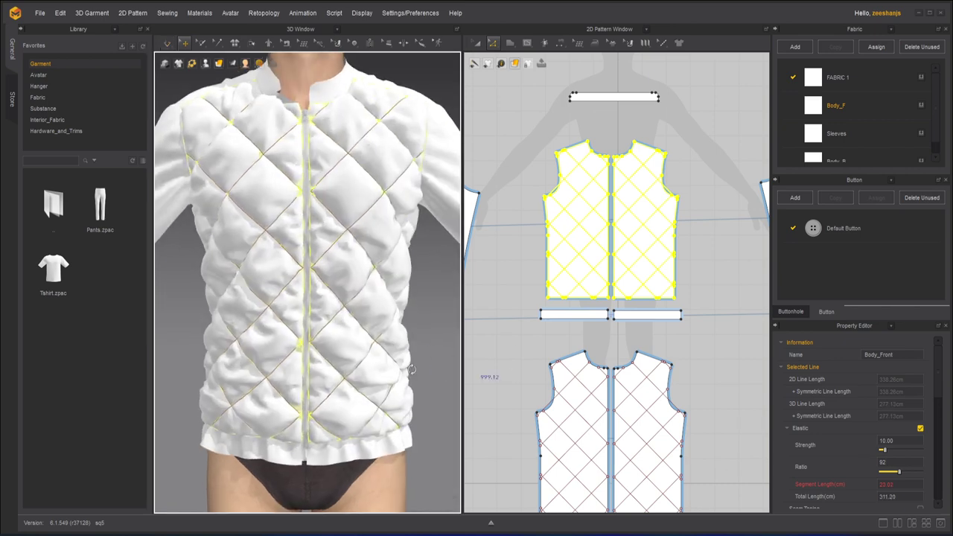
left_click(402, 433)
left_click(436, 394)
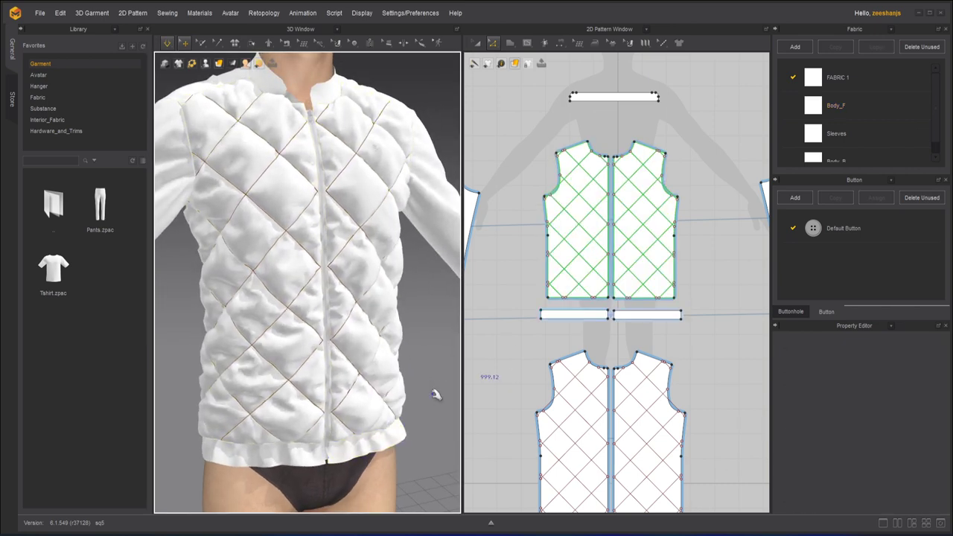
right_click_drag(338, 350, 383, 323)
scroll(340, 279, "down", 3)
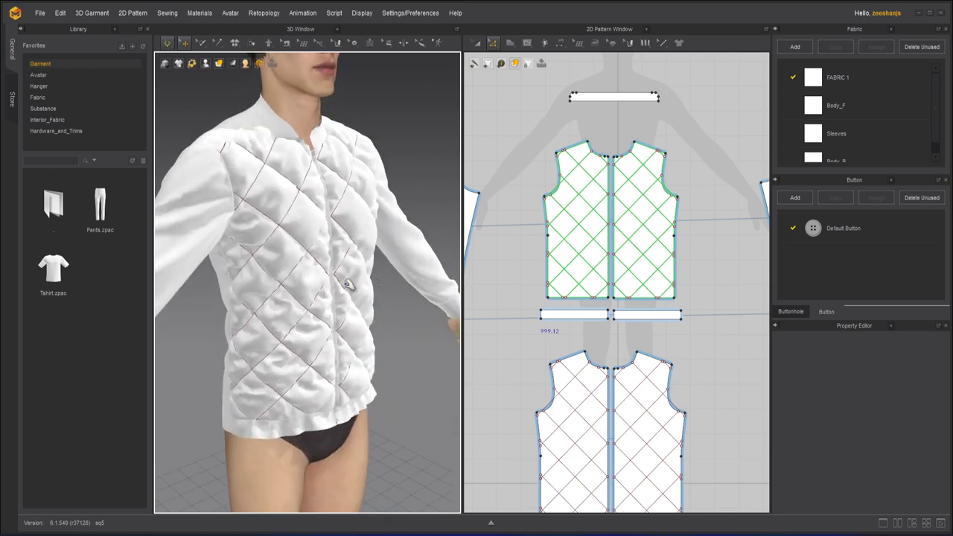
- Try to superimpose one cloned front pattern over the layer beneath while the simulation runs, and undo the result
left_click(477, 43)
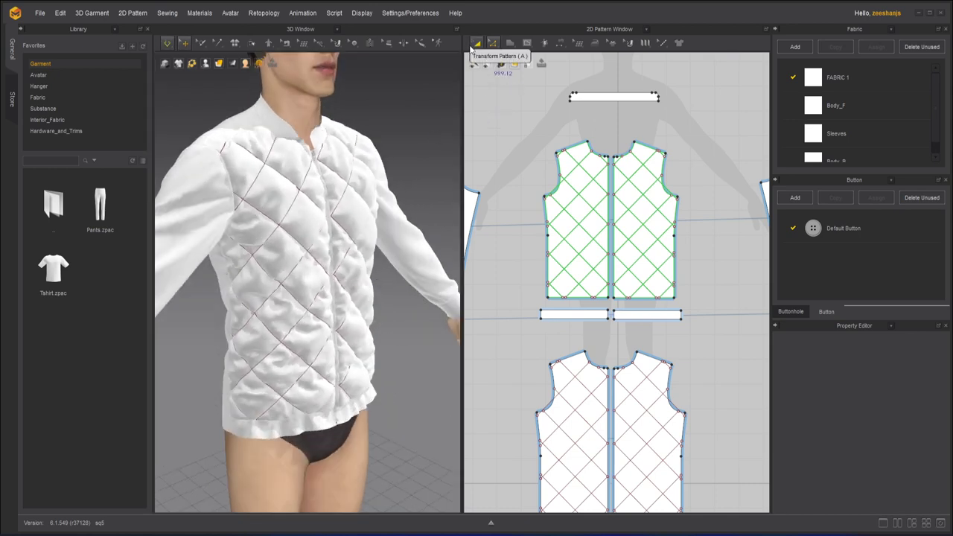
left_click(309, 234)
right_click(308, 236)
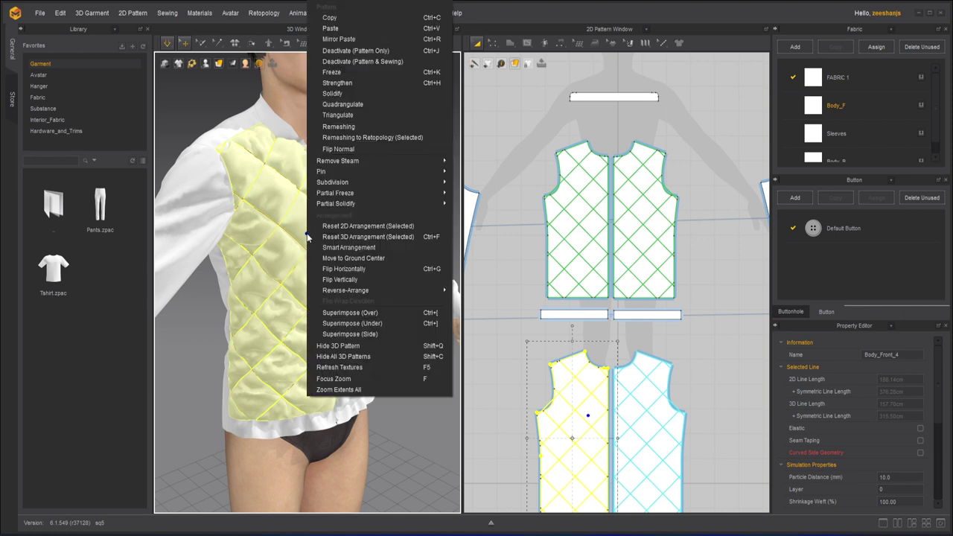
left_click(361, 314)
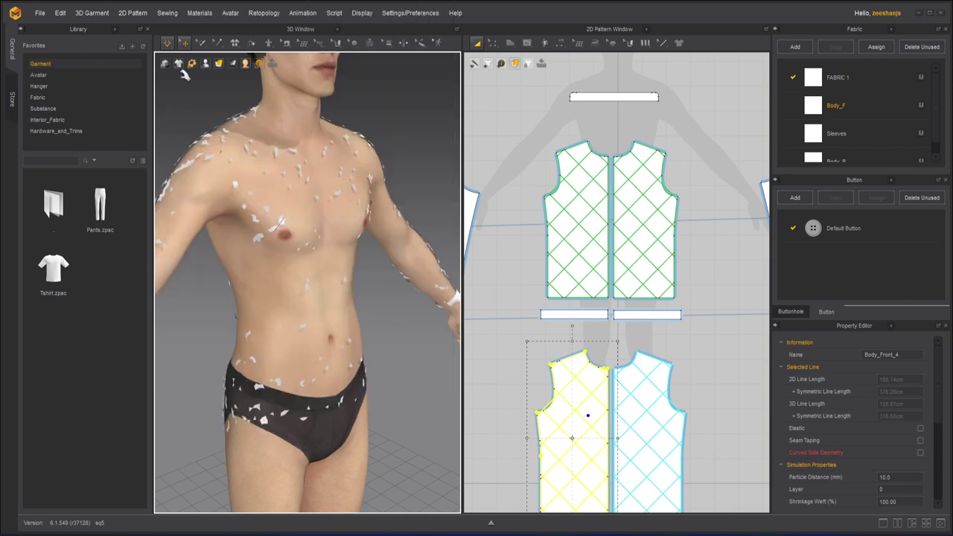
left_click(167, 43)
left_click(412, 374)
key("ctrl+z")
key("ctrl+z")
left_click(399, 344)
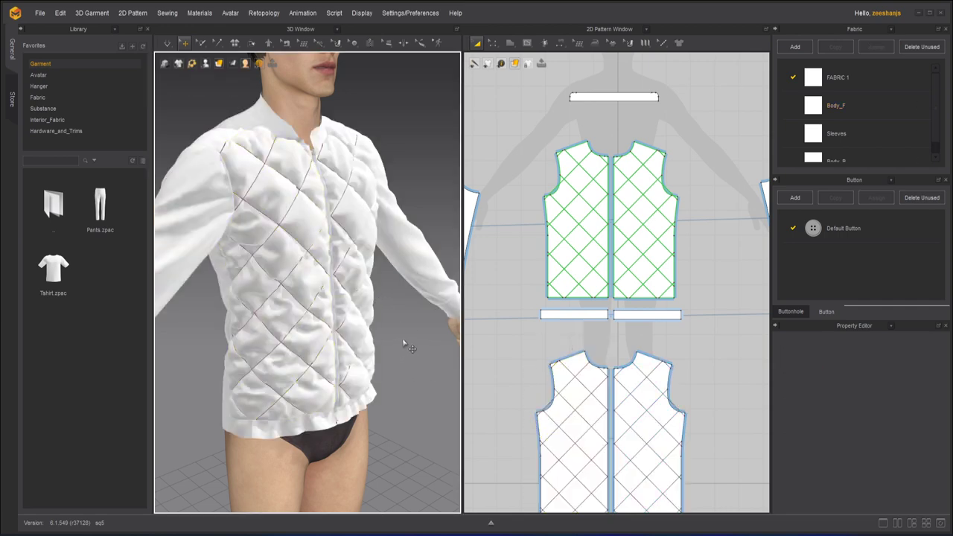
- Place each of the two cloned front patterns on top of its original using Superimpose (Over)
left_click(311, 286)
right_click(313, 296)
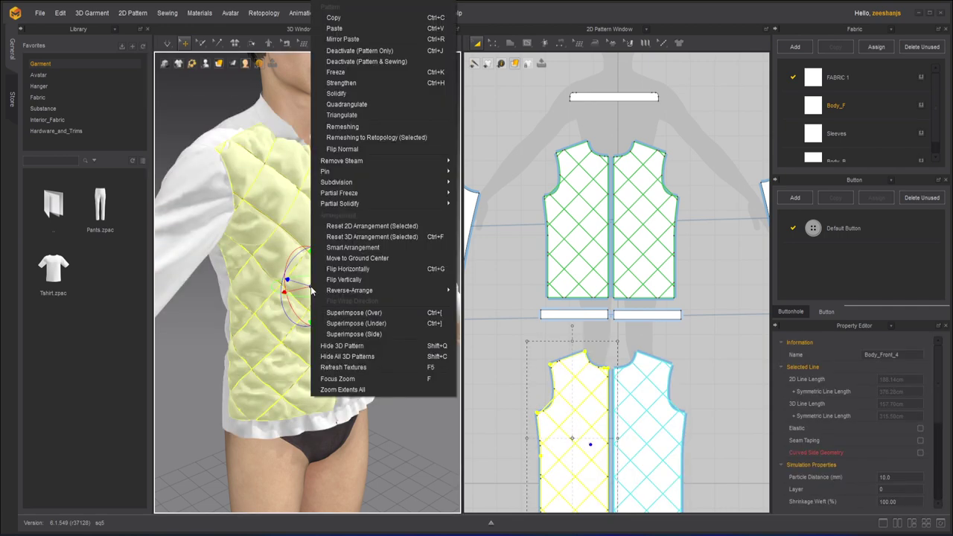
left_click(354, 312)
left_click(364, 329)
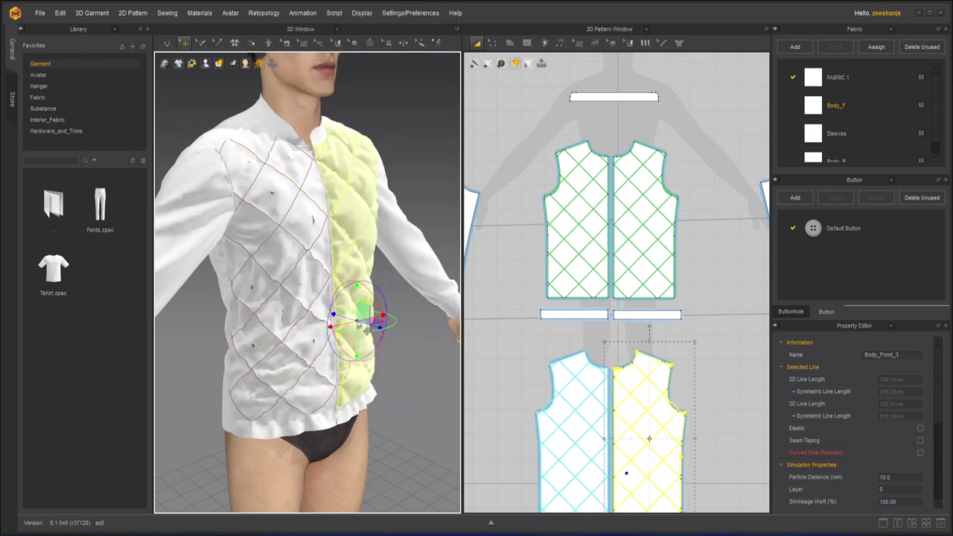
right_click(358, 325)
left_click(401, 313)
- Simulate the jacket to settle the superimposed cloned fronts and look over the quilted surface
left_click(428, 348)
left_click(170, 43)
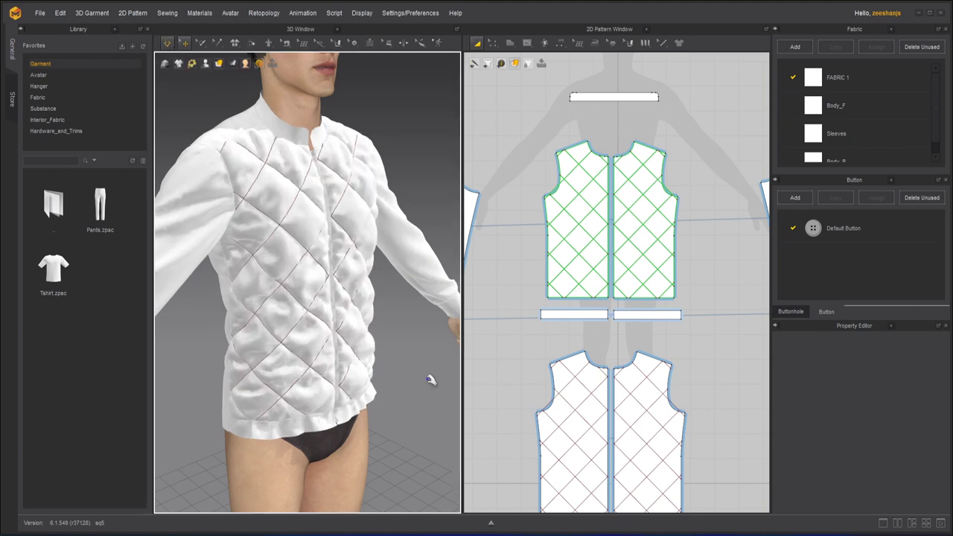
right_click_drag(426, 366, 402, 362)
key("space")
key("space")
scroll(393, 335, "down", 1)
middle_click_drag(402, 332, 405, 350)
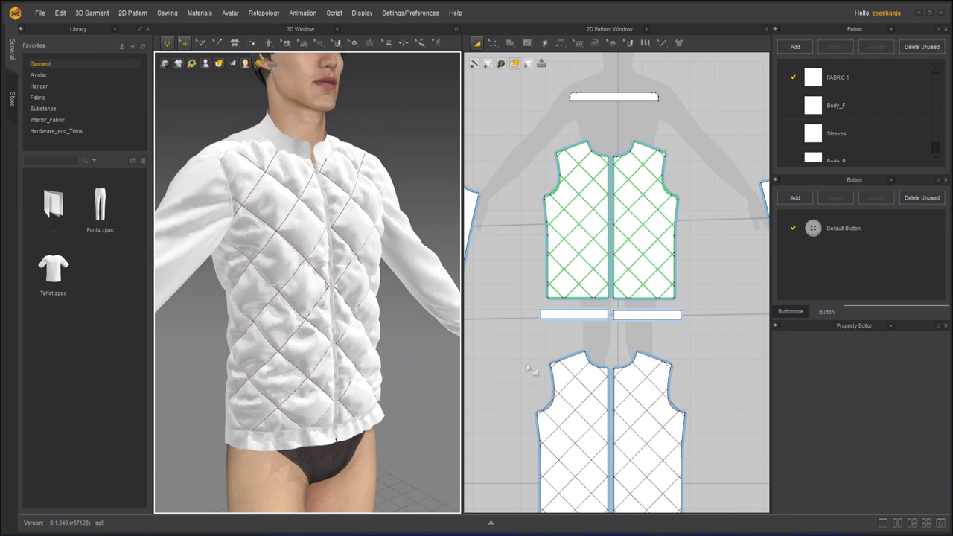
- Set the pressure of both cloned front patterns to 5 and check the inflated quilting
scroll(531, 372, "down", 2)
scroll(572, 344, "up", 1)
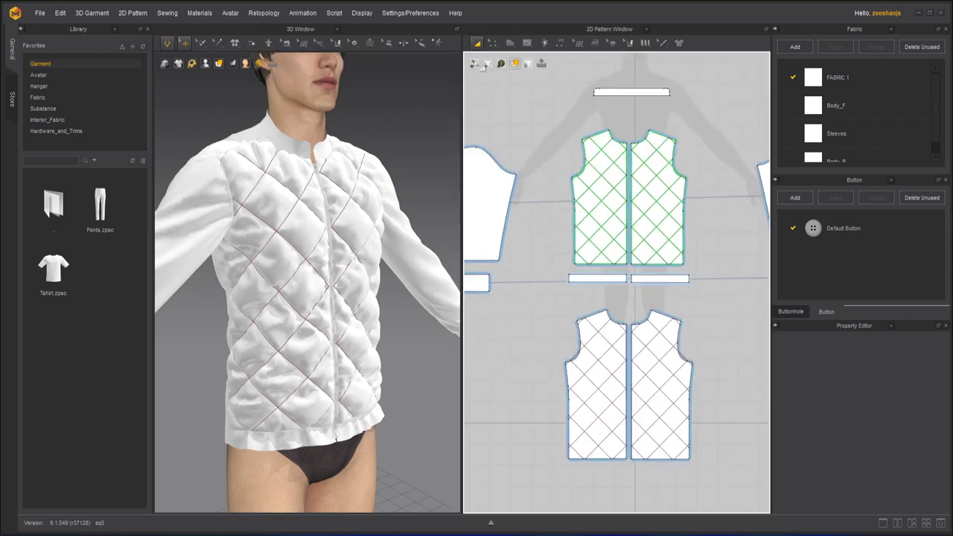
left_click(487, 64)
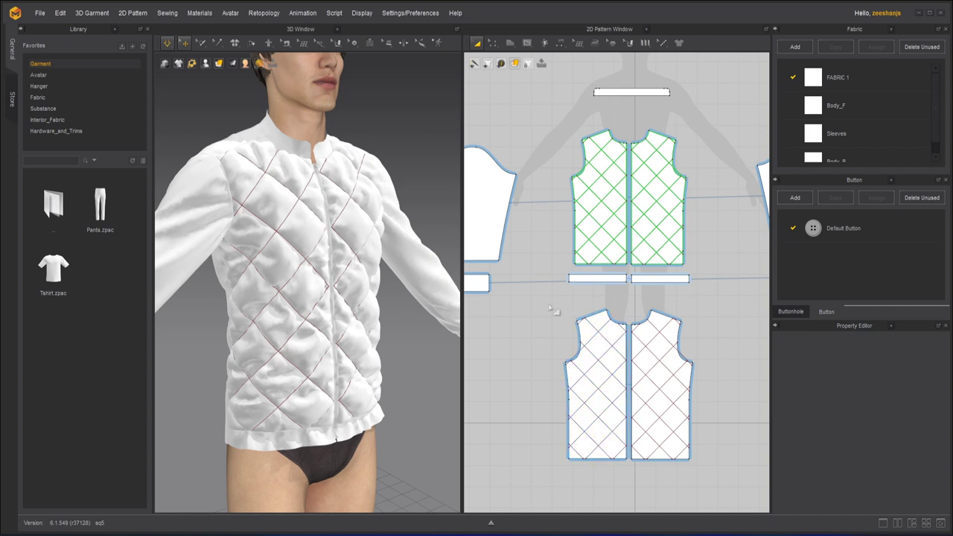
left_click_drag(551, 308, 721, 450)
left_click_drag(721, 483, 720, 480)
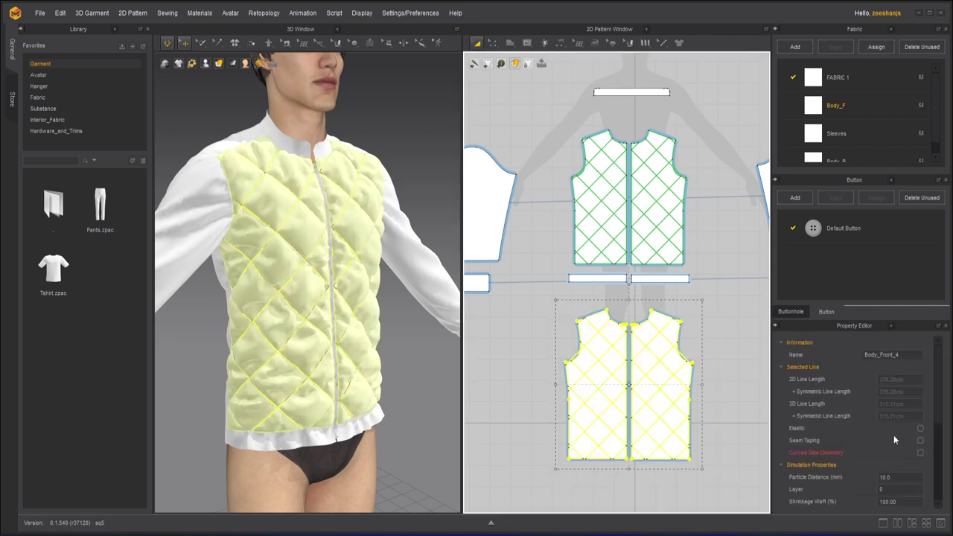
left_click_drag(939, 411, 940, 463)
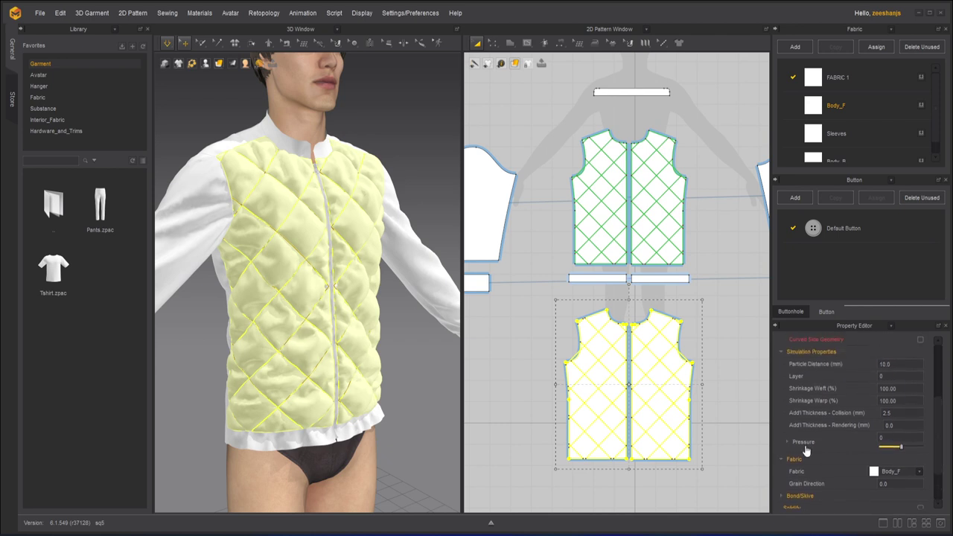
left_click(892, 437)
type("5")
key("Return")
right_click_drag(319, 328, 341, 340)
scroll(342, 339, "down", 2)
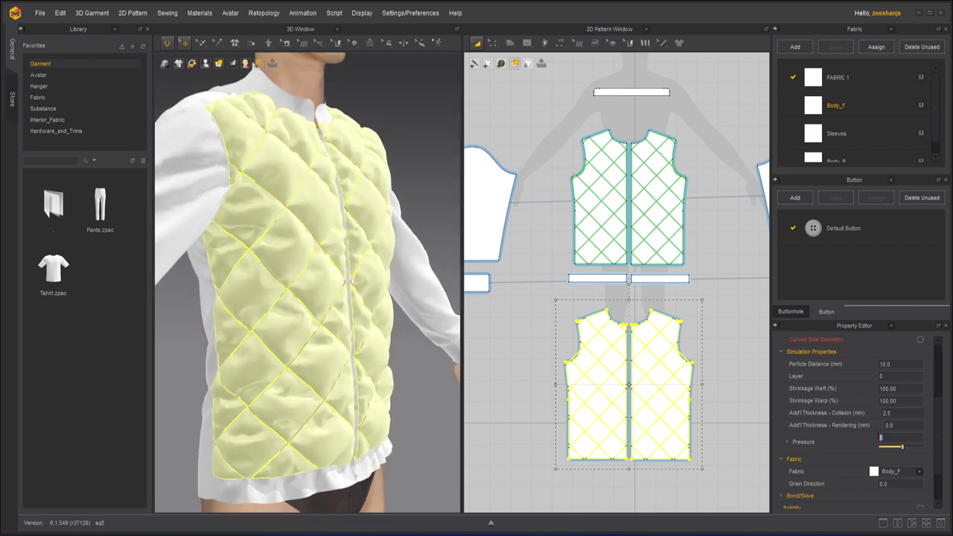
- Raise the pressure of both cloned front patterns to 10 and view the jacket from the side
type("10")
key("Return")
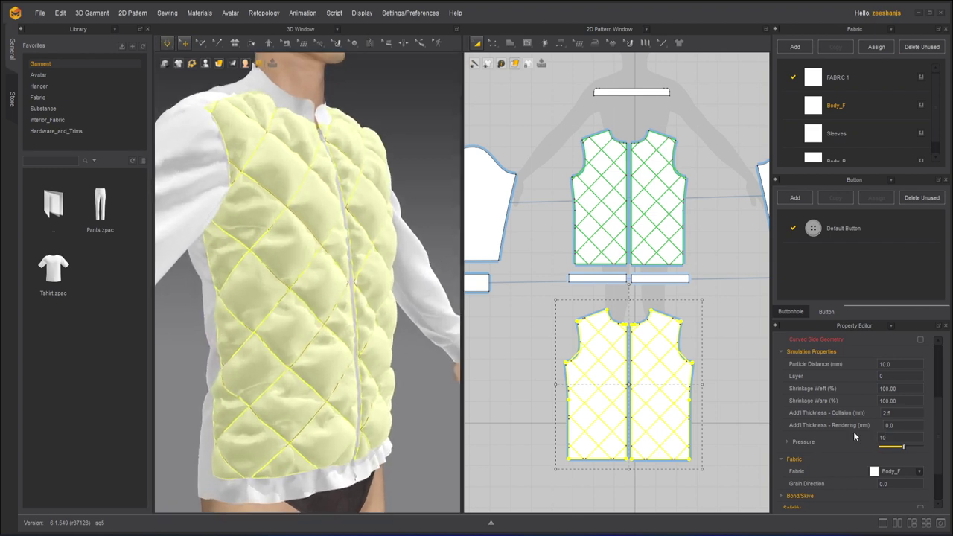
left_click(411, 392)
right_click_drag(436, 416, 301, 302)
- Reduce the pressure of both cloned front patterns to 3, and finally to 1
left_click_drag(544, 316, 692, 415)
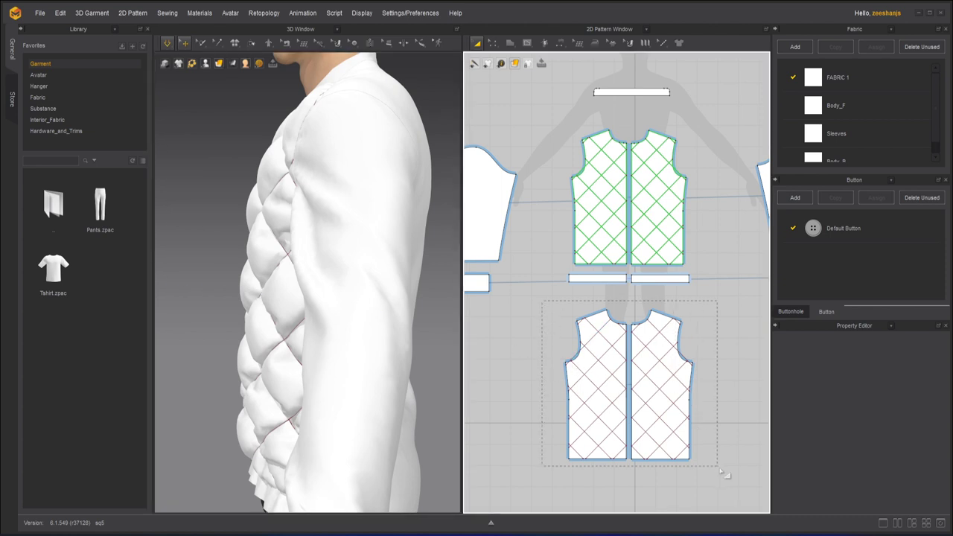
left_click_drag(721, 471, 718, 469)
left_click(901, 446)
key("Return")
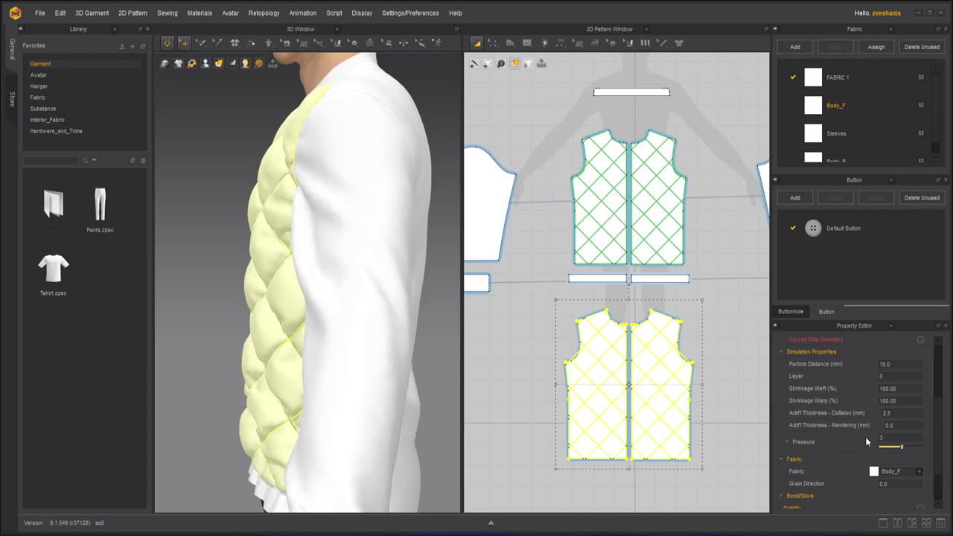
right_click_drag(229, 298, 435, 292)
key("space")
left_click_drag(887, 438, 867, 438)
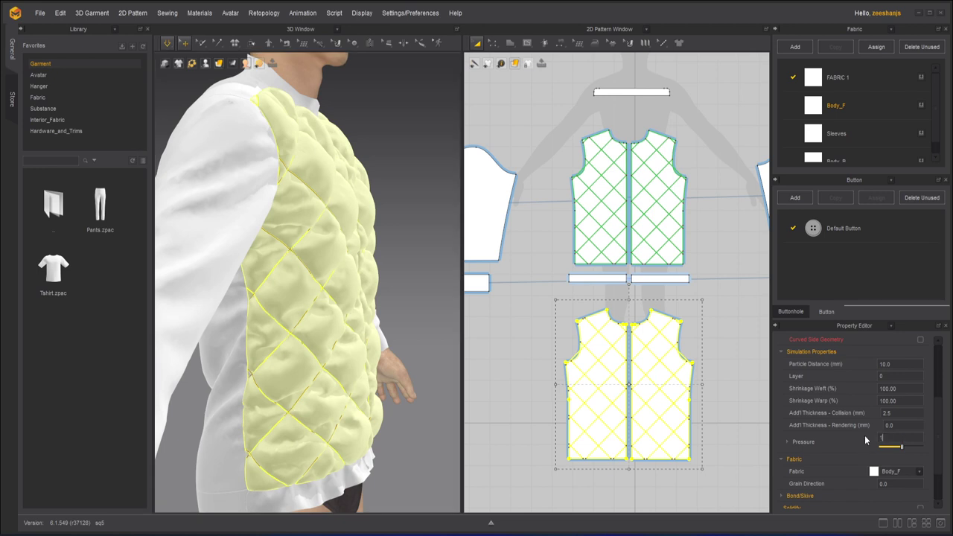
key("Return")
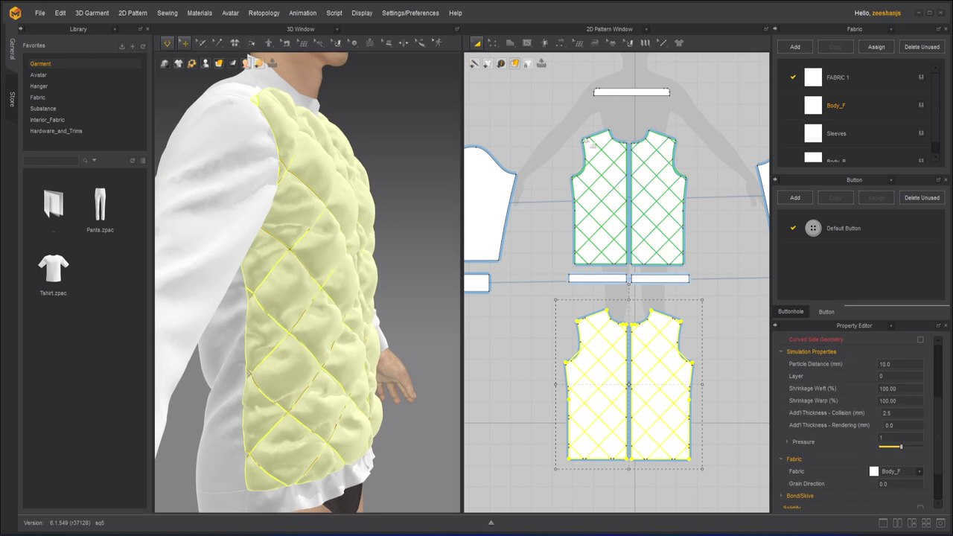
- Scale both original front body patterns up slightly about their shared centre
left_click(571, 128)
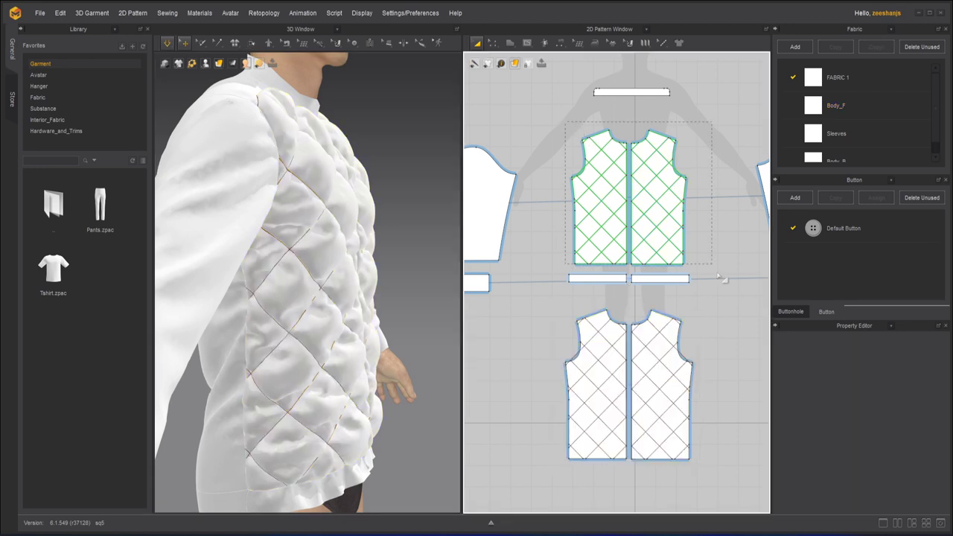
left_click(670, 250)
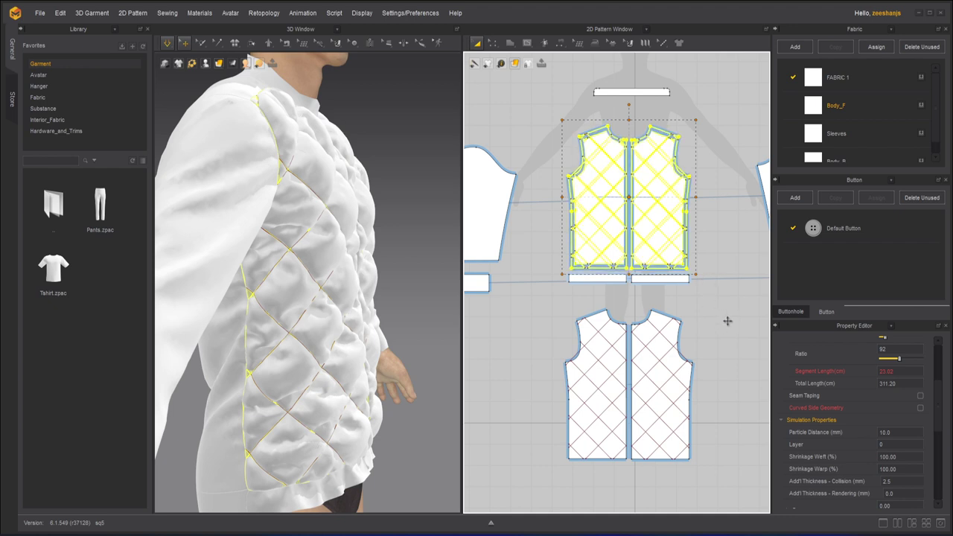
key("space")
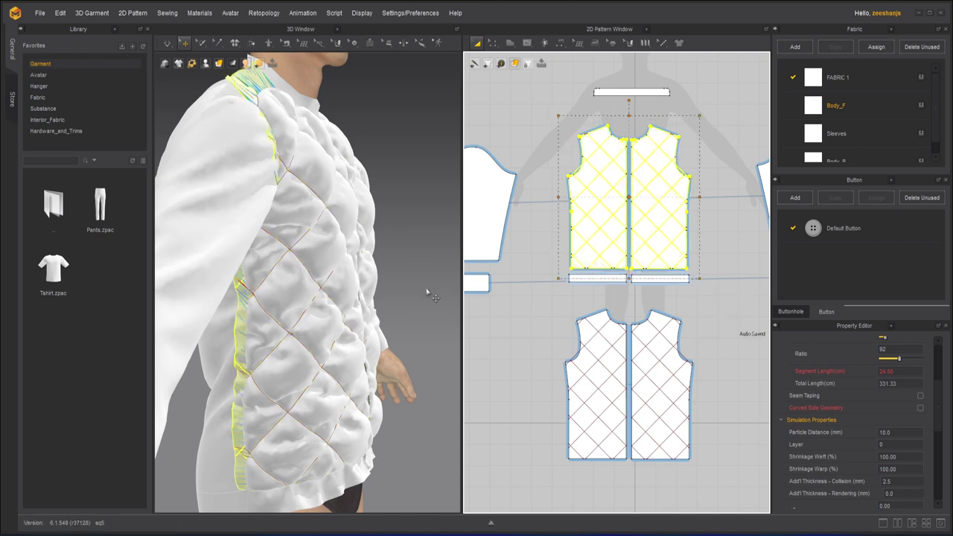
- Simulate the resized fronts with the Fast (GPU) mode and pull the jacket's hem band into place from the front view
left_click(167, 44)
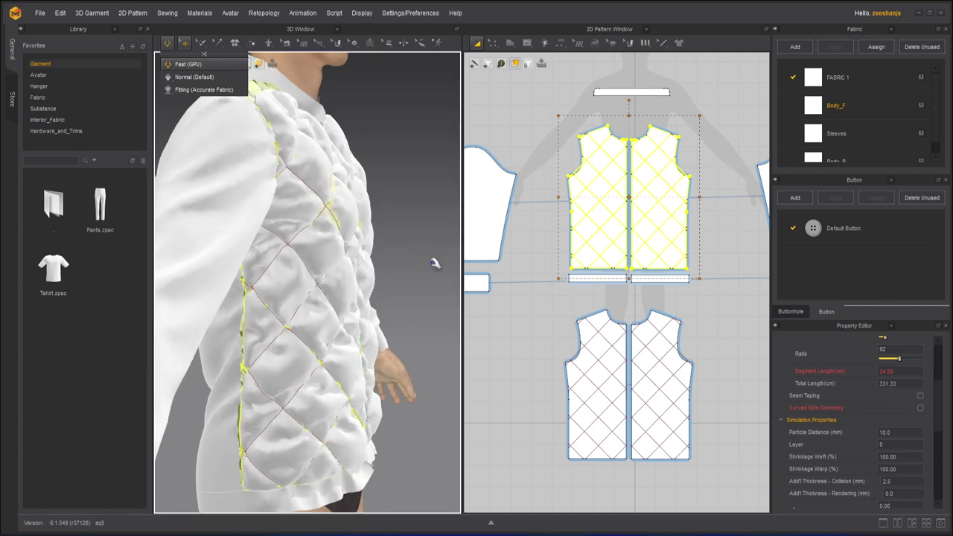
key("space")
left_click(422, 302)
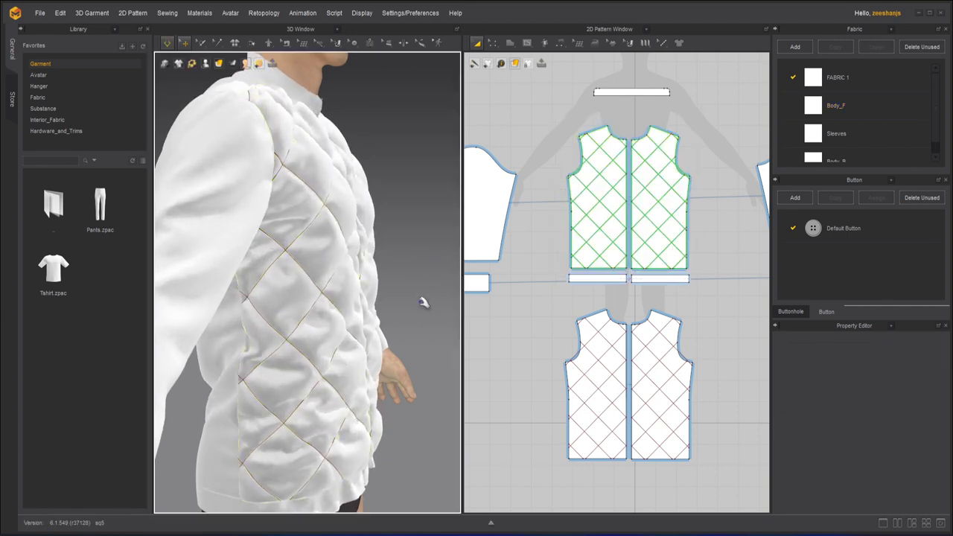
key("2")
key("space")
mouse_move(215, 491)
left_mouse_down()
mouse_move(211, 527)
mouse_move(213, 494)
left_mouse_up()
left_click_drag(406, 488, 445, 467)
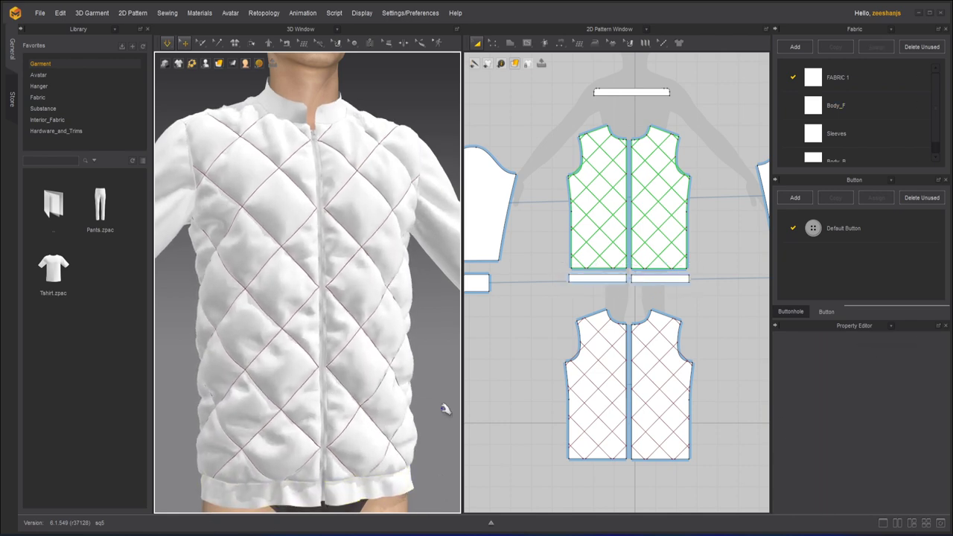
- Check the quilted front of the simulating jacket from a wider three-quarter view and stop the simulation
right_click_drag(246, 283, 228, 307)
left_click(189, 282)
left_click(425, 320)
scroll(425, 320, "down", 3)
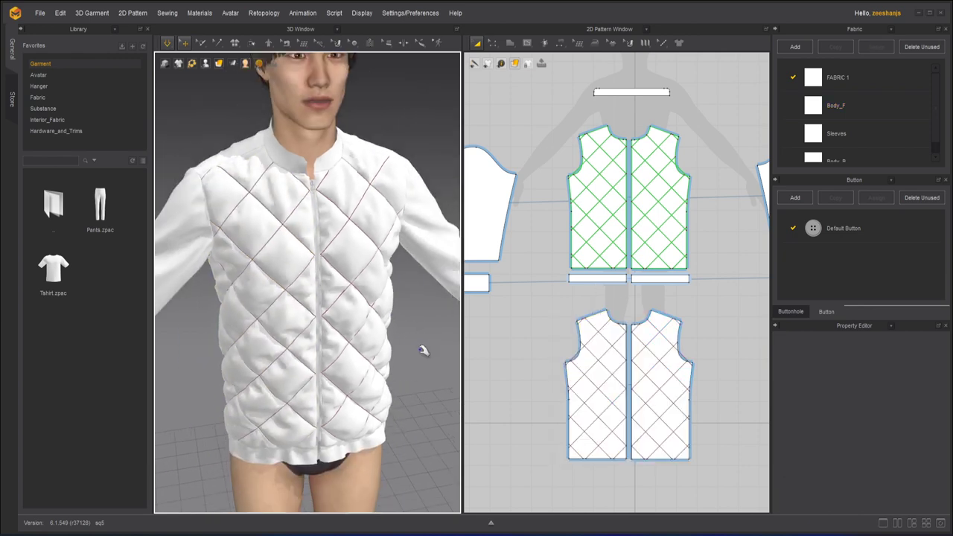
right_click_drag(419, 347, 347, 369)
key("space")
left_click(169, 42)
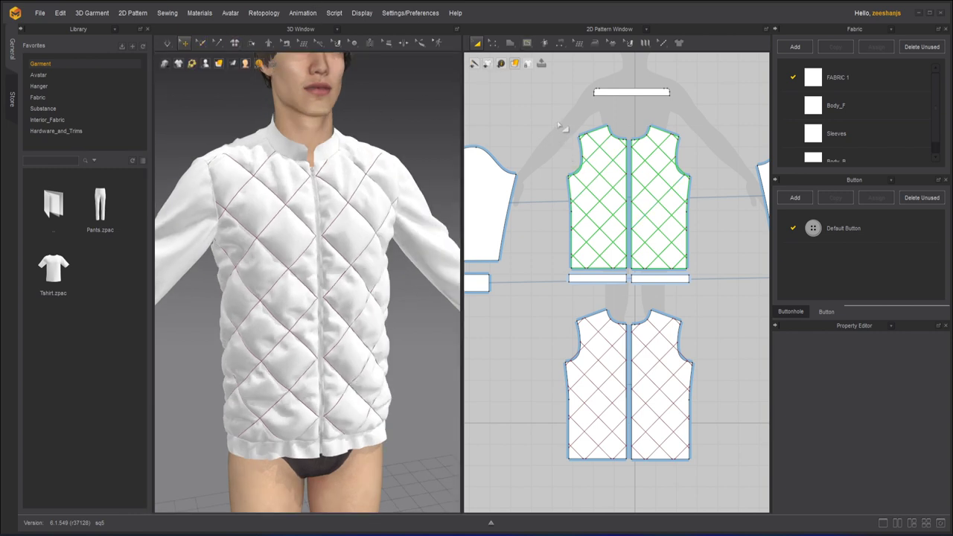
- Set the particle distance of all garment patterns, including the cloned fronts, to 5 mm and clear the selection
left_click_drag(553, 115, 732, 277)
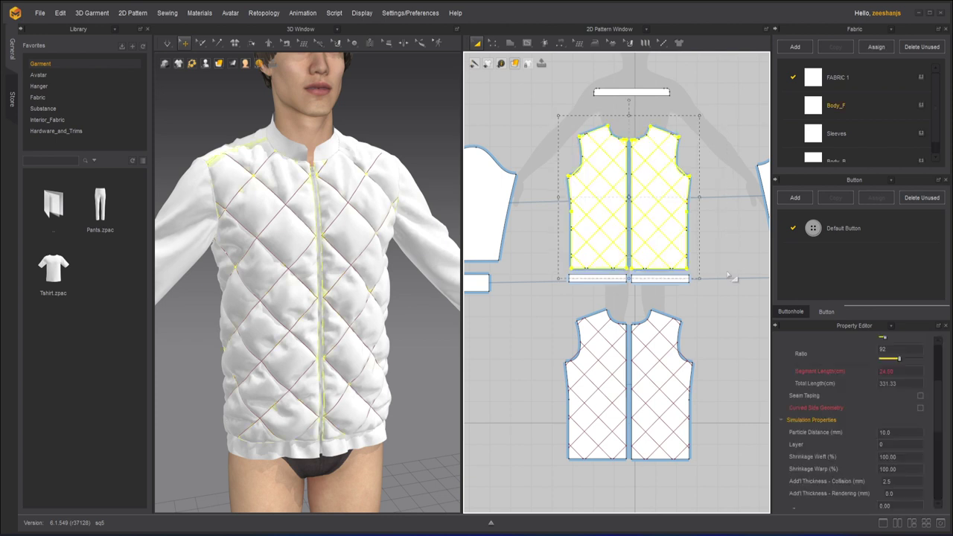
left_click(899, 433)
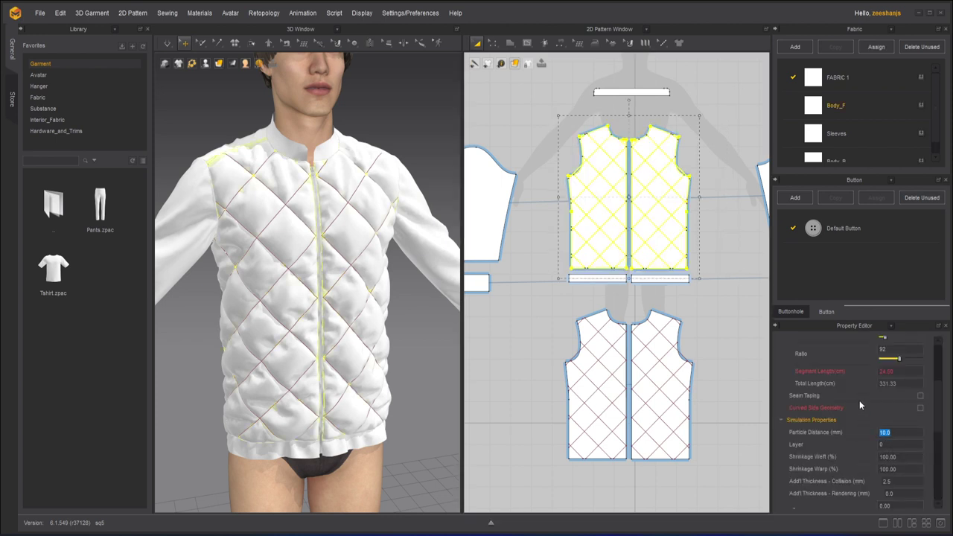
scroll(525, 272, "down", 5)
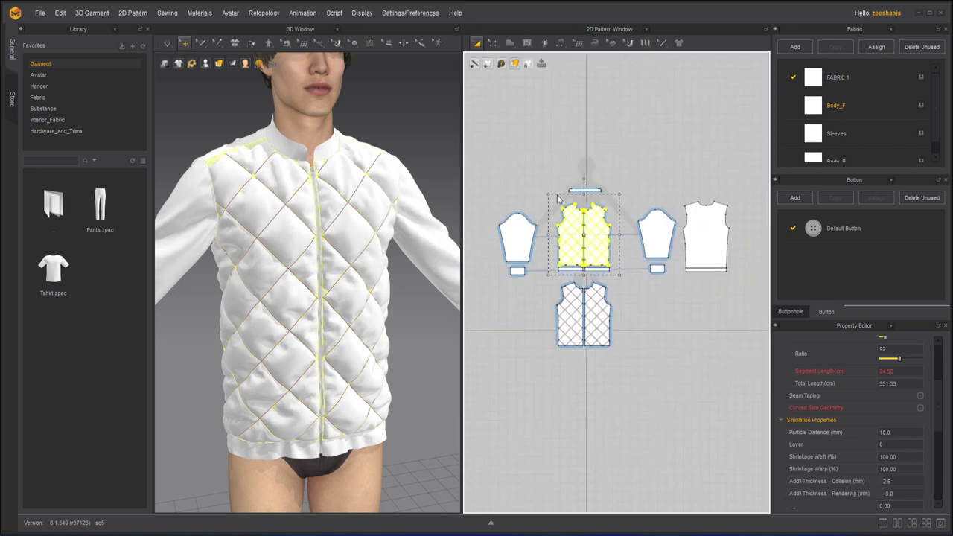
scroll(552, 201, "down", 1)
left_click_drag(484, 173, 730, 355)
left_click(898, 433)
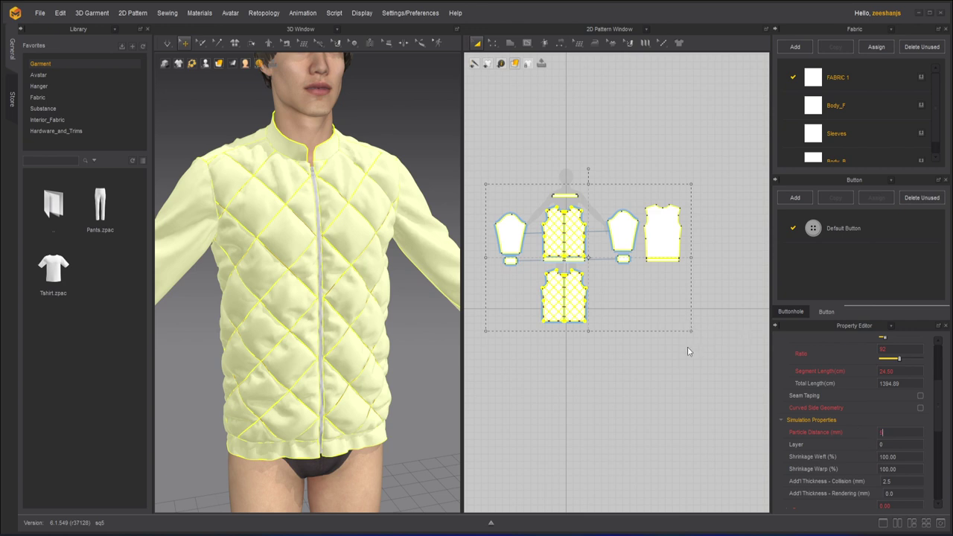
key("Return")
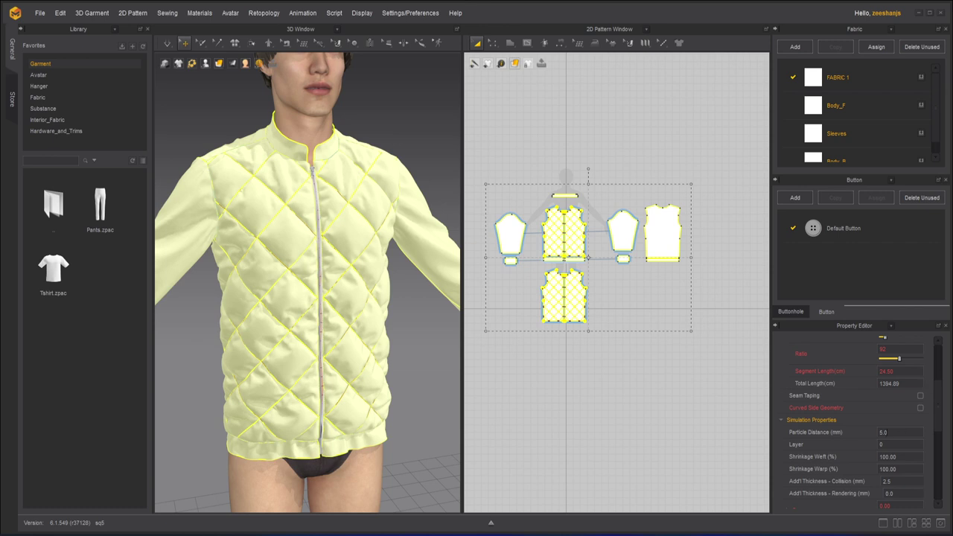
left_click(598, 146)
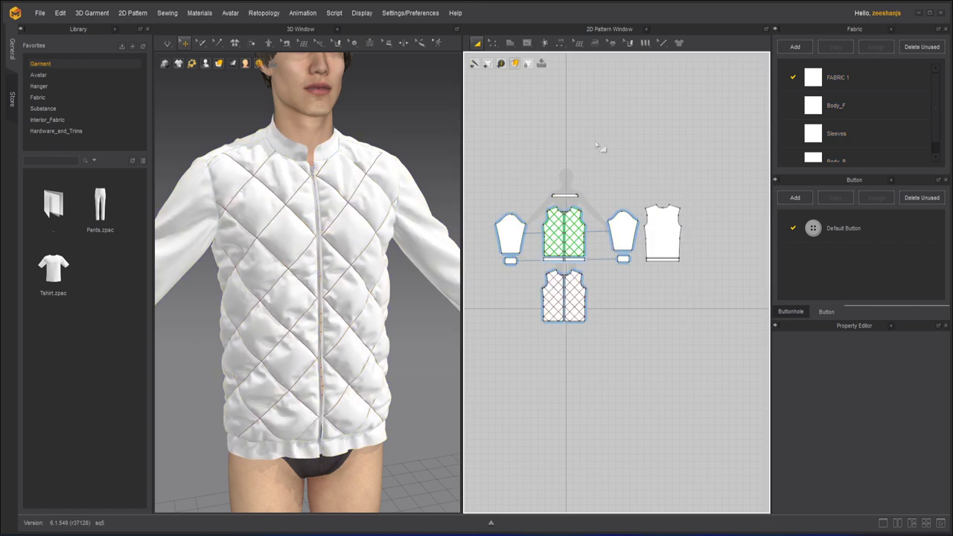
- Add a new fabric to the garment's fabric list
scroll(570, 152, "up", 2)
left_click_drag(935, 113, 935, 133)
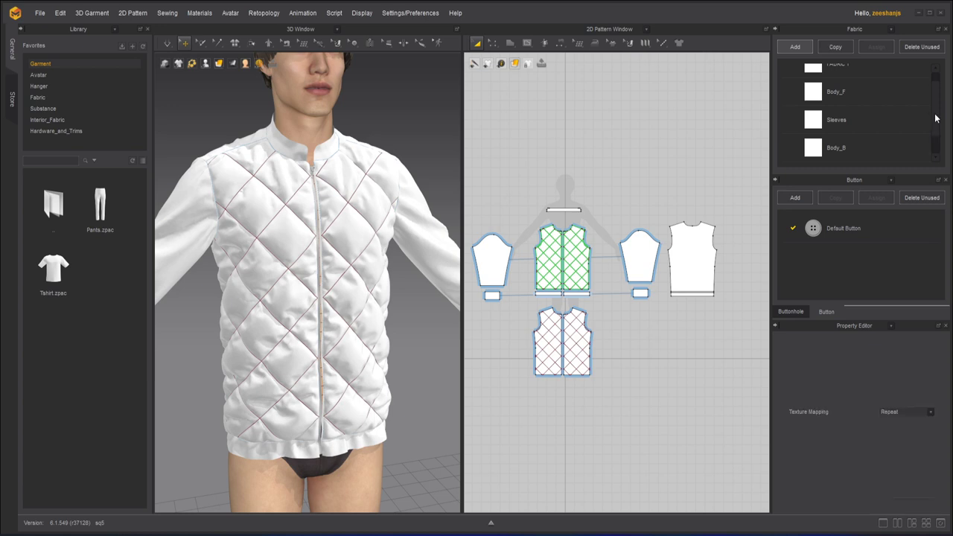
scroll(936, 115, "up", 1)
scroll(936, 117, "down", 2)
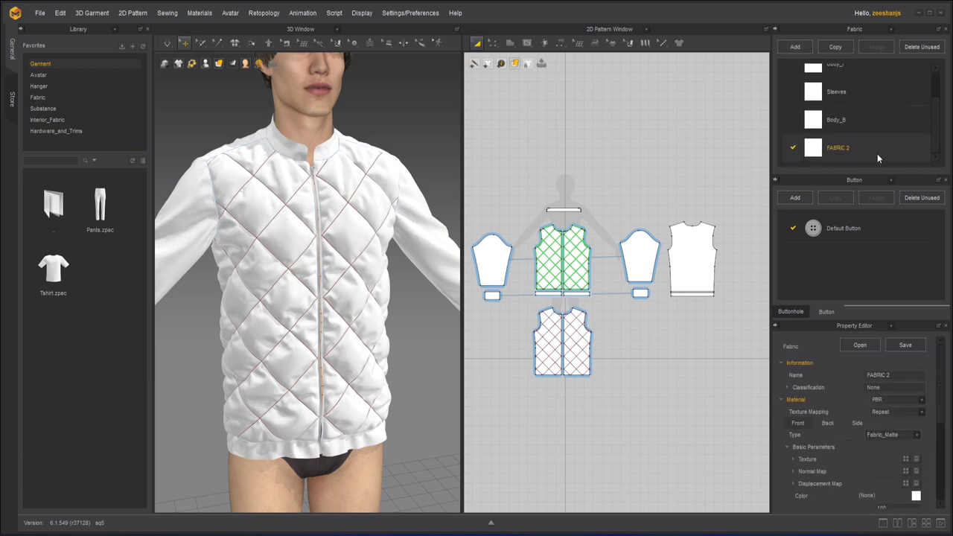
- Set the physical property preset of the new fabric to Nylon_Canvas
left_click_drag(940, 365, 939, 387)
scroll(940, 387, "up", 1)
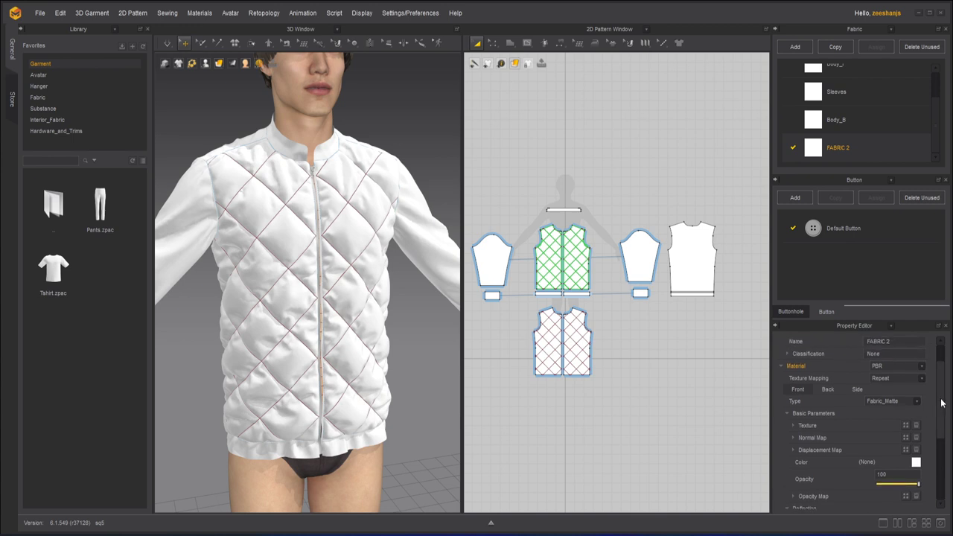
left_click_drag(941, 402, 939, 476)
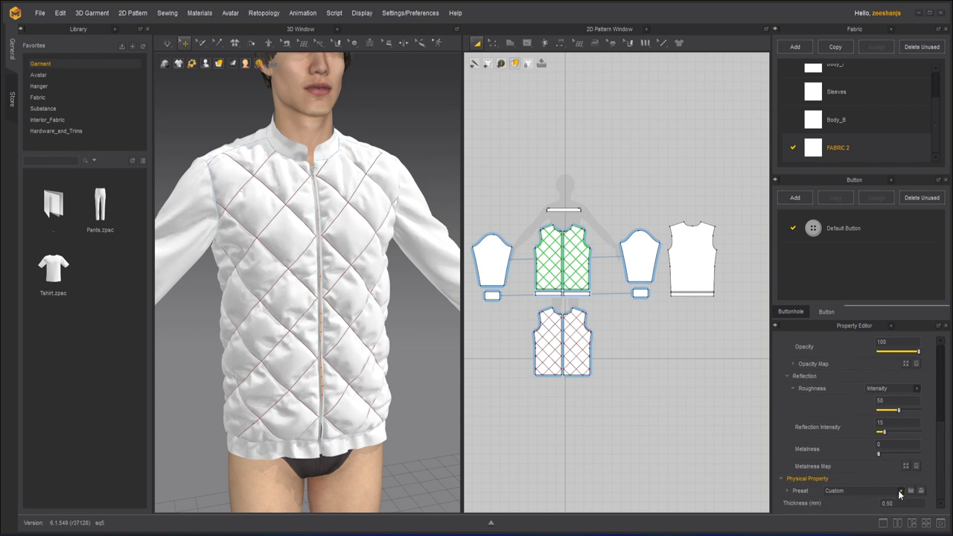
left_click(900, 490)
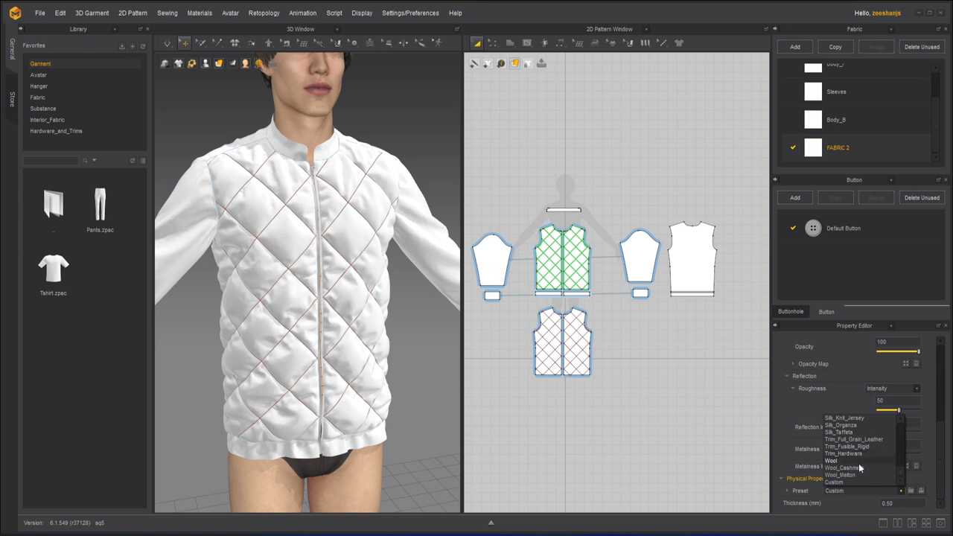
scroll(859, 470, "up", 3)
scroll(860, 473, "up", 5)
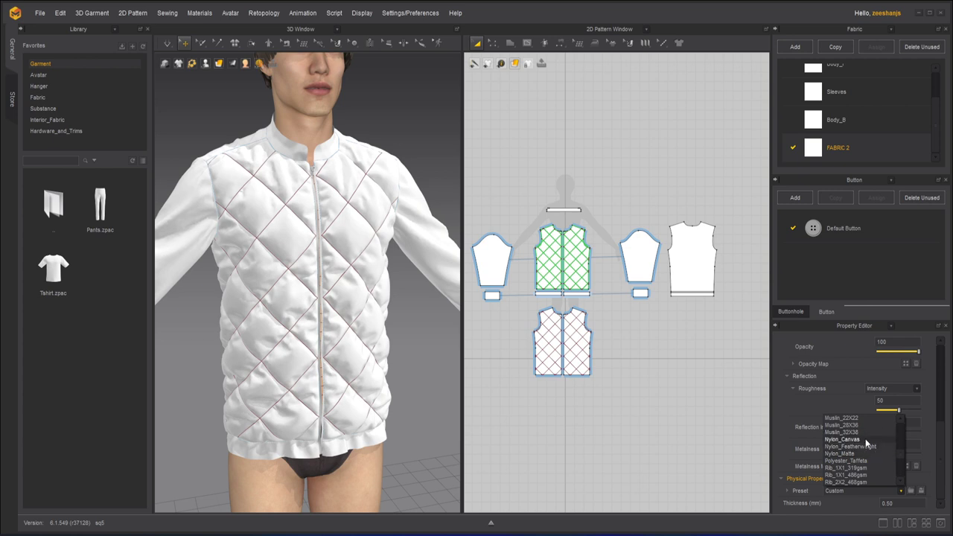
left_click(866, 441)
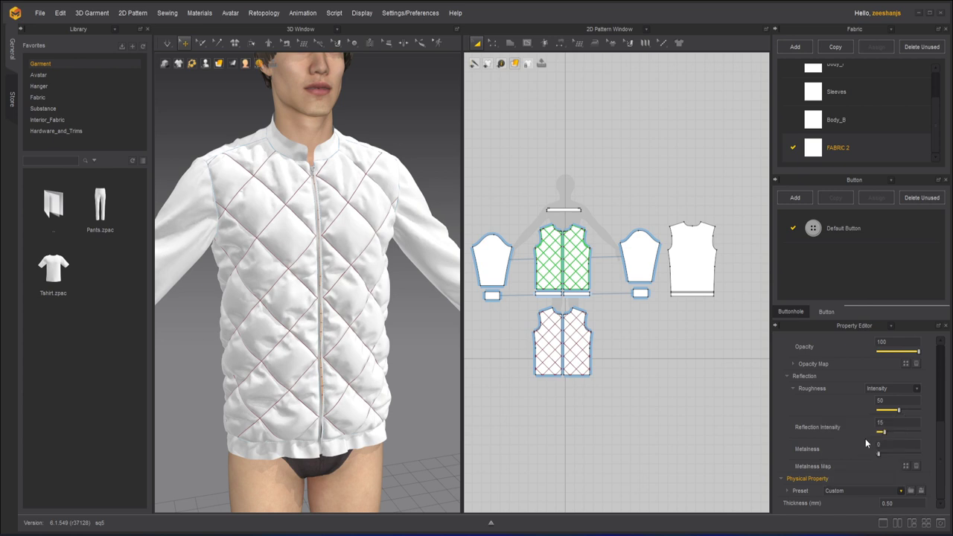
- Assign FABRIC 2 to the back body, the back hem band, and the sleeve and cuff beside them
left_click_drag(727, 184, 451, 412)
left_click(812, 151)
left_click(692, 253)
scroll(716, 202, "up", 2)
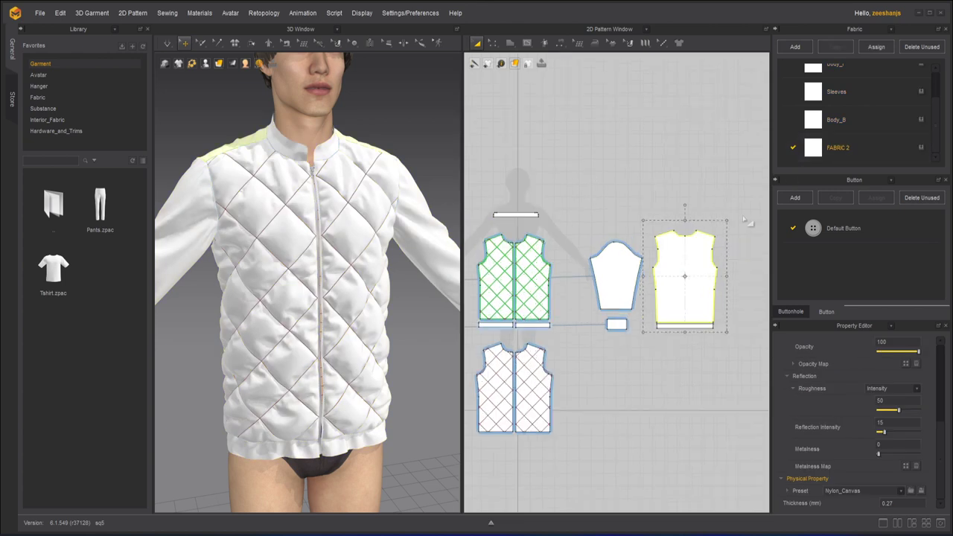
left_click(685, 326)
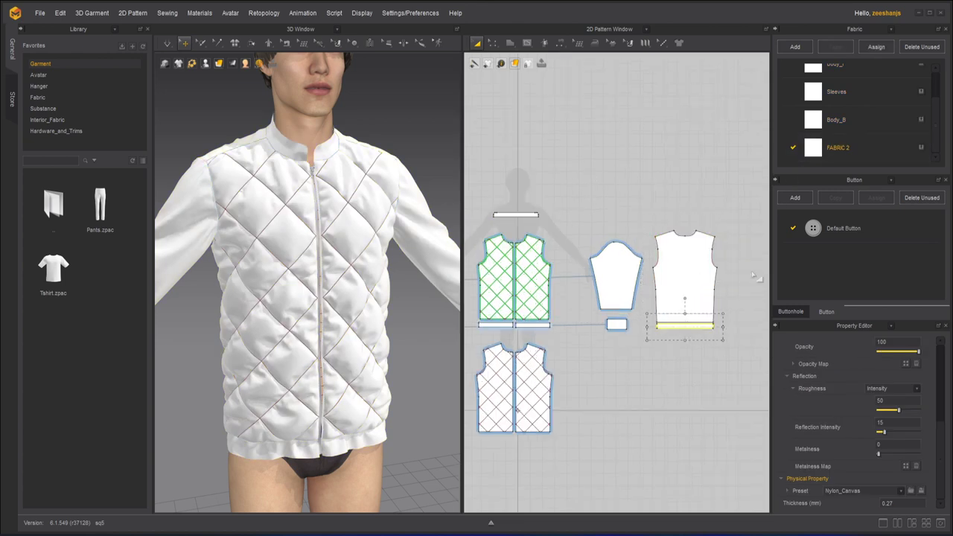
left_click(633, 295)
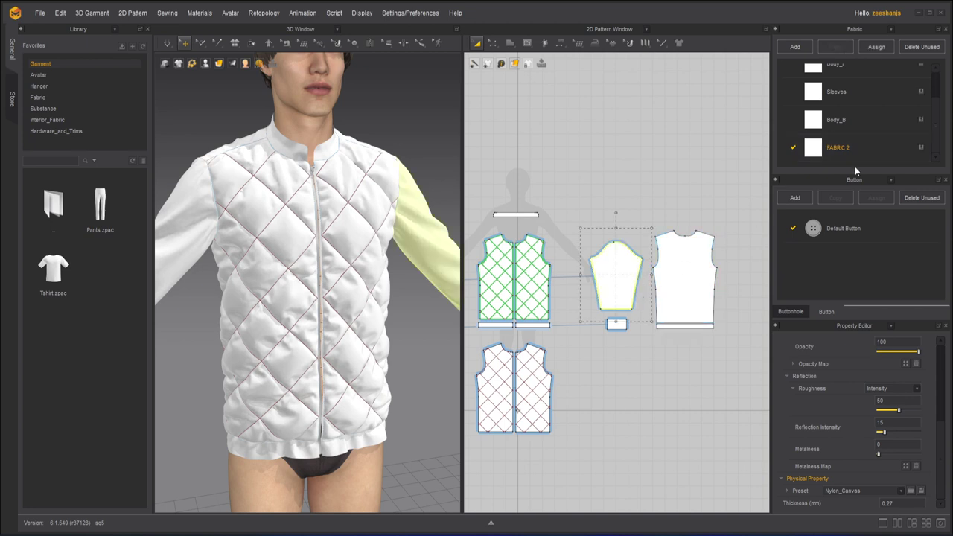
left_click(622, 325)
- Assign FABRIC 2 to the original front body patterns, the collar and the front hem bands
middle_click_drag(616, 345, 710, 330)
left_click(632, 280)
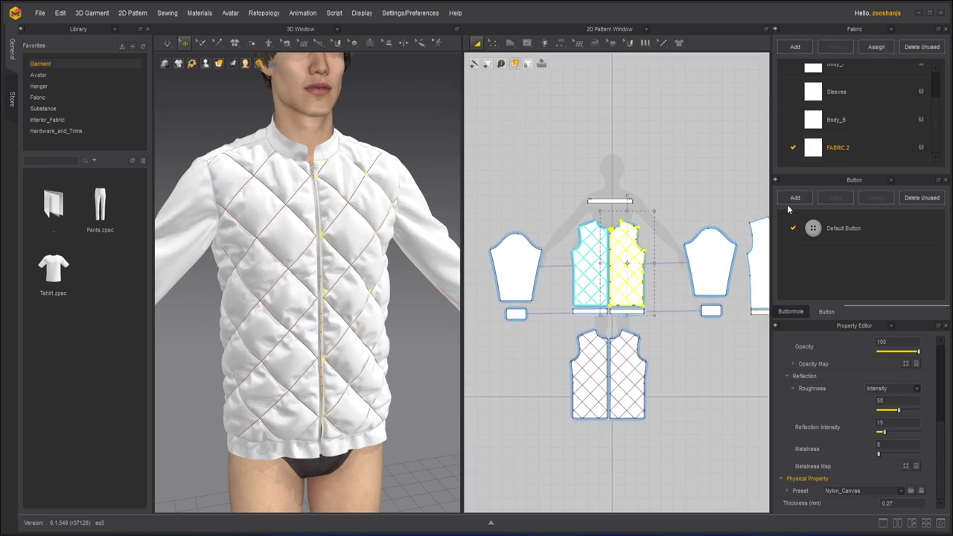
left_click_drag(825, 152, 606, 197)
left_click(609, 200)
left_click(640, 311)
left_click(593, 322)
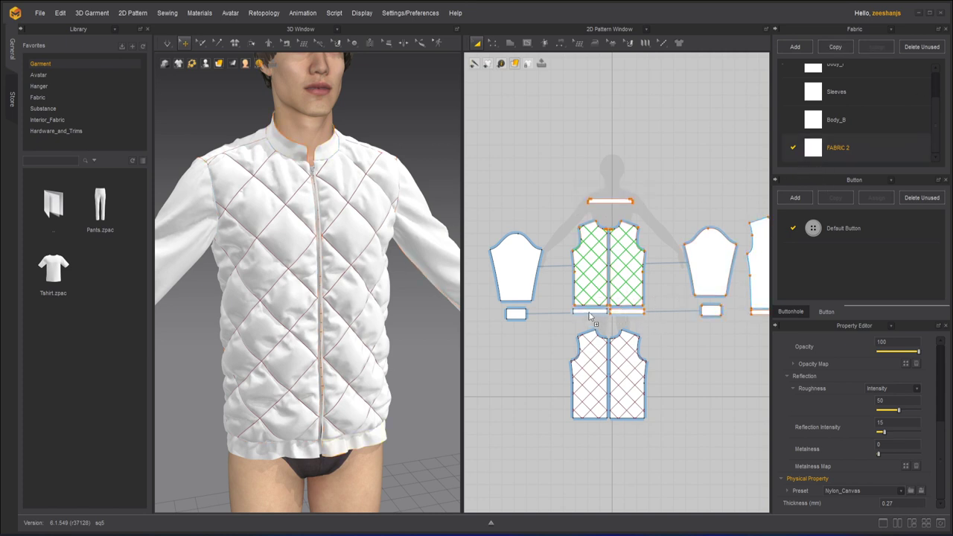
- Assign FABRIC 2 to the remaining sleeve and cuff and both cloned front patterns, and clear the selection
left_click(527, 256)
left_click(516, 313)
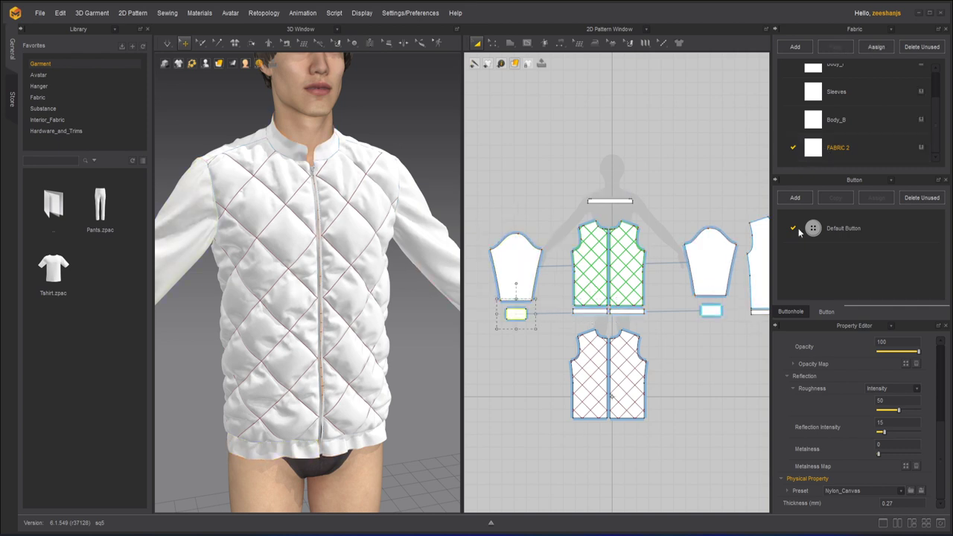
left_click(639, 345)
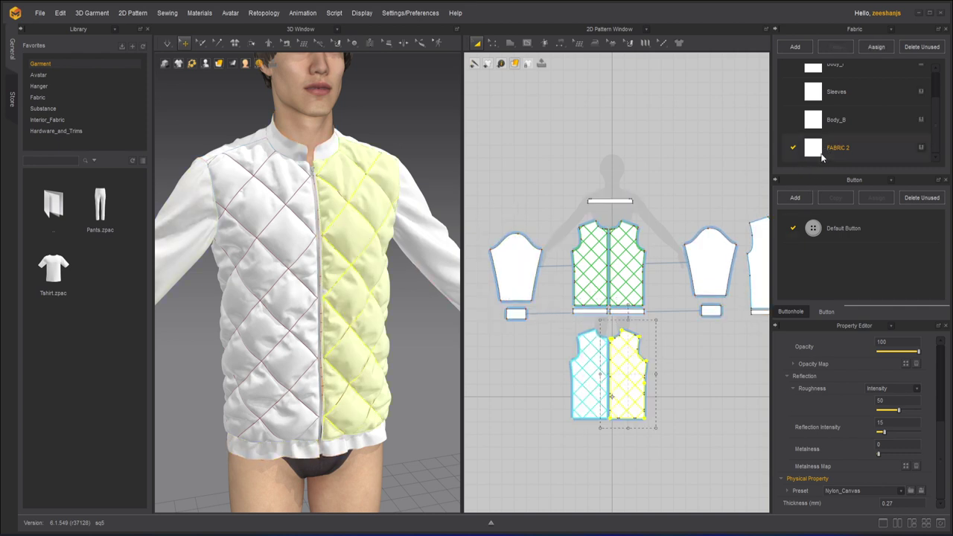
left_click(609, 338)
left_click(584, 362)
left_click(550, 367)
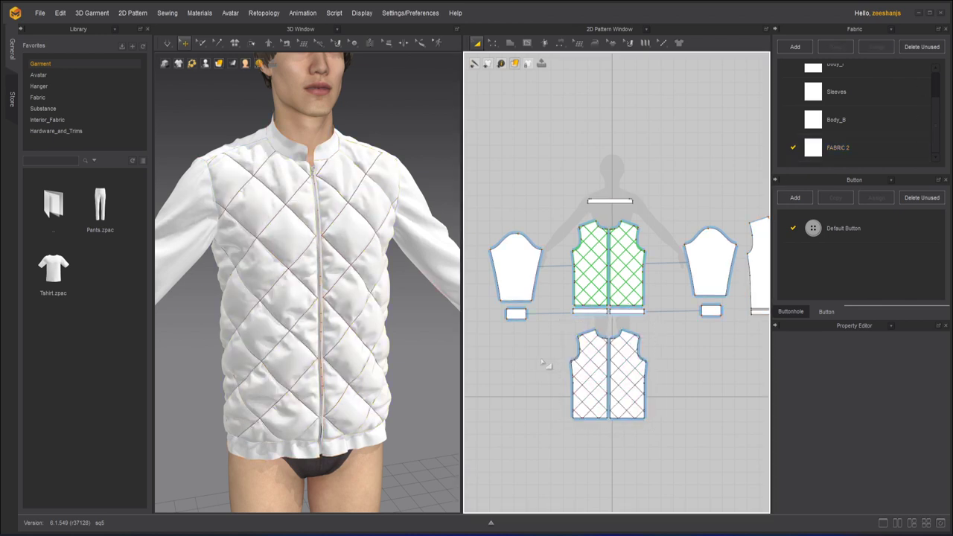
- Simulate the jacket with the Fast (GPU) mode and adjust the front hem band on the avatar
left_click(181, 43)
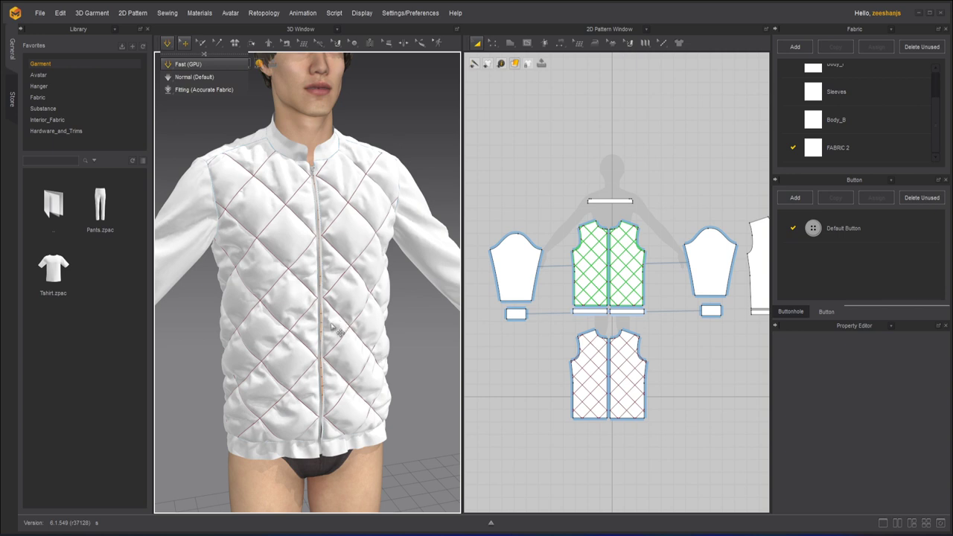
key("space")
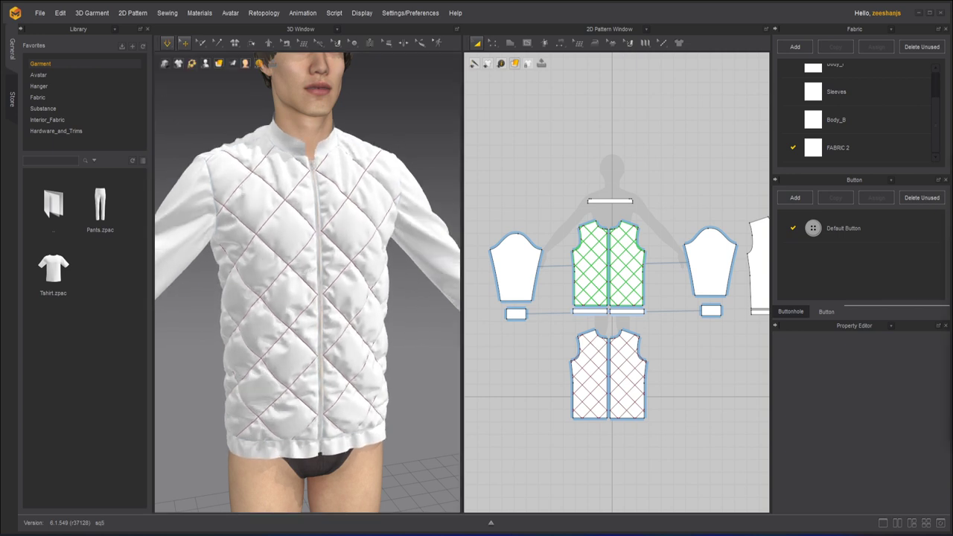
key("space")
left_click(227, 456)
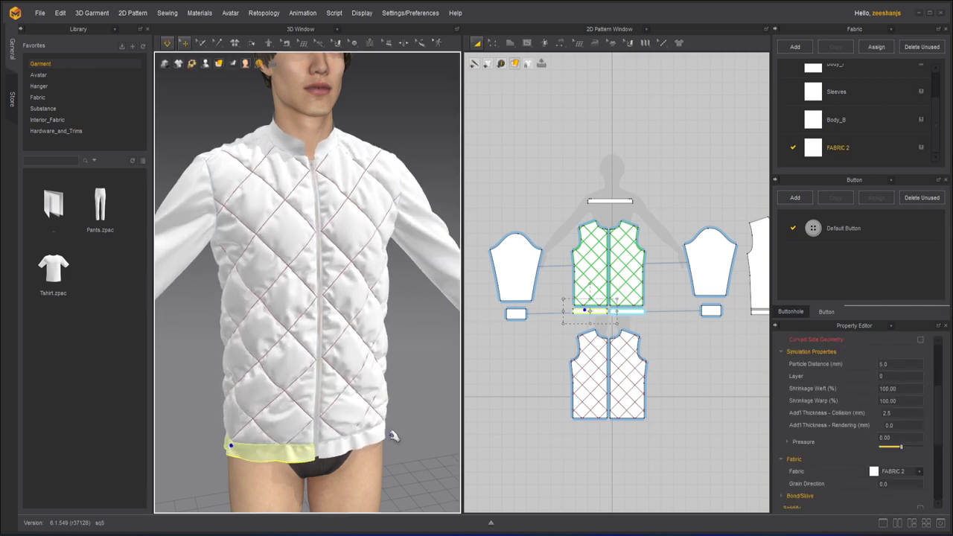
left_click(421, 382)
- Examine the wrinkles and puffiness of the quilted front around the zipper up close and from the side
scroll(422, 382, "up", 2)
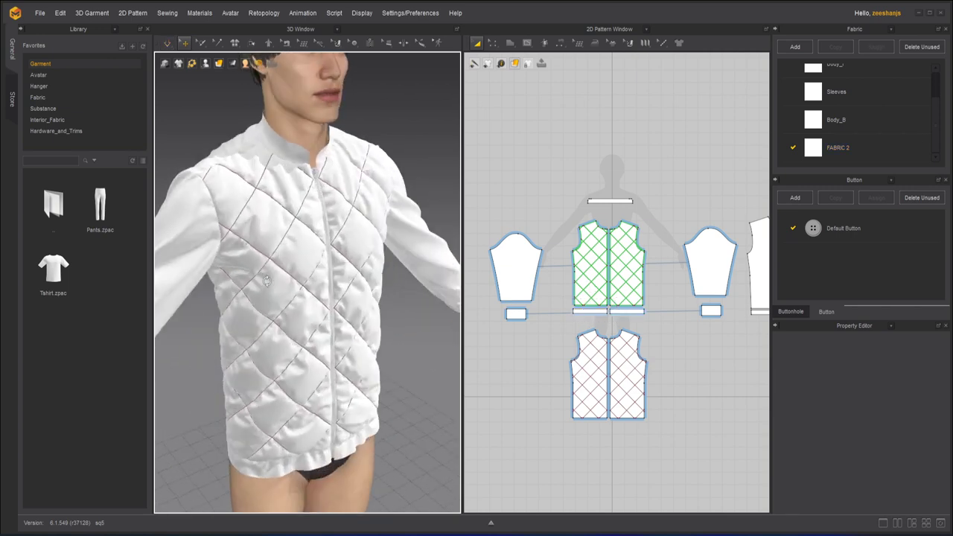
scroll(286, 255, "up", 5)
right_click_drag(367, 352, 287, 217)
scroll(287, 216, "down", 2)
scroll(288, 218, "up", 5)
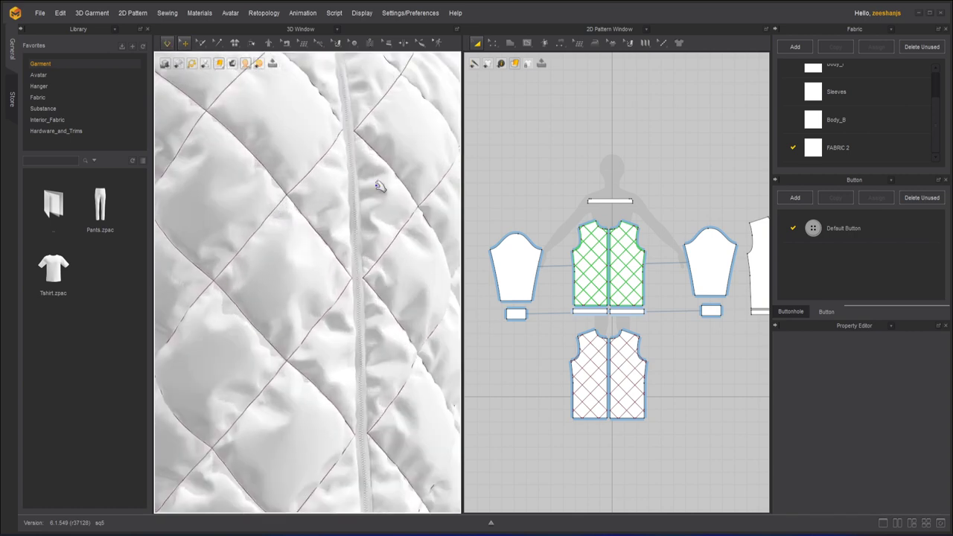
scroll(343, 298, "down", 2)
scroll(344, 298, "down", 5)
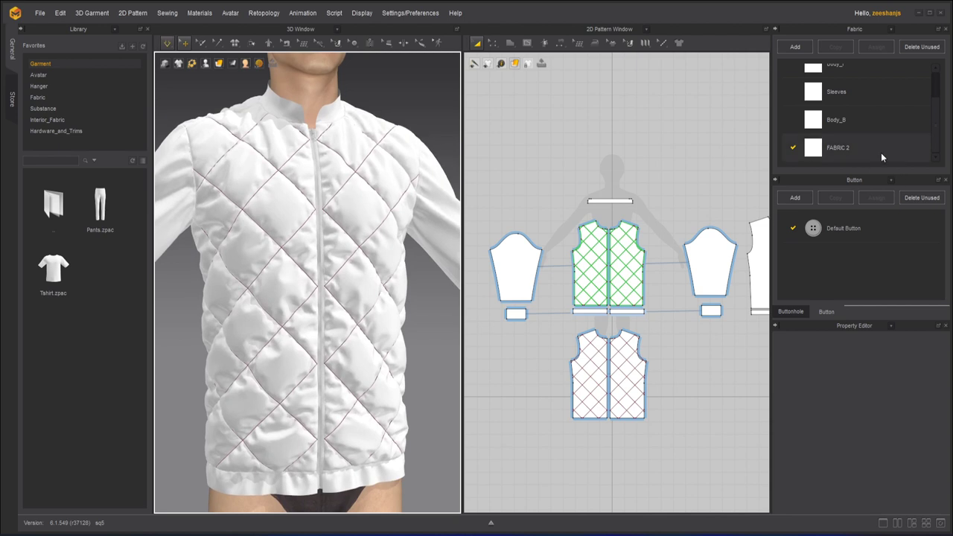
- Change the physical property preset of FABRIC 2 to Nylon_Featherweight
left_click(881, 153)
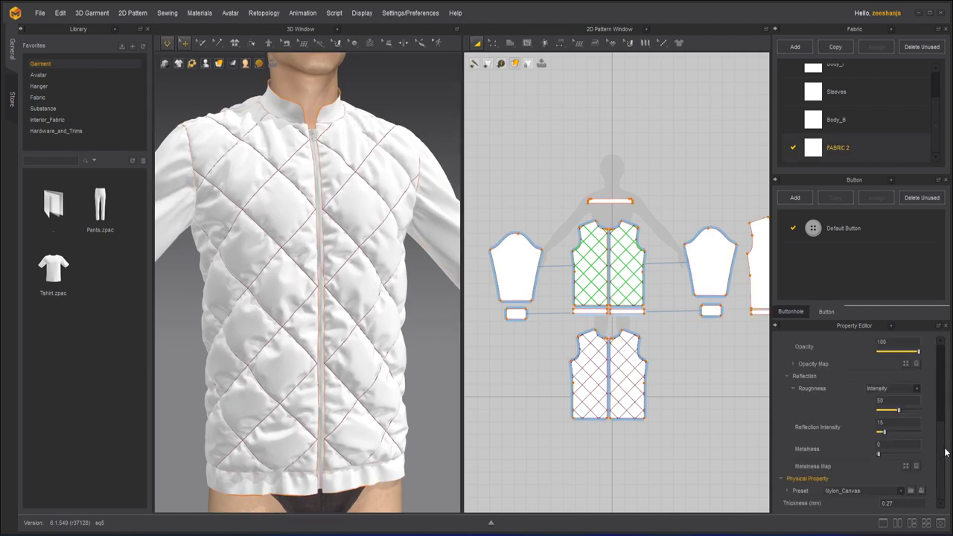
left_click(900, 492)
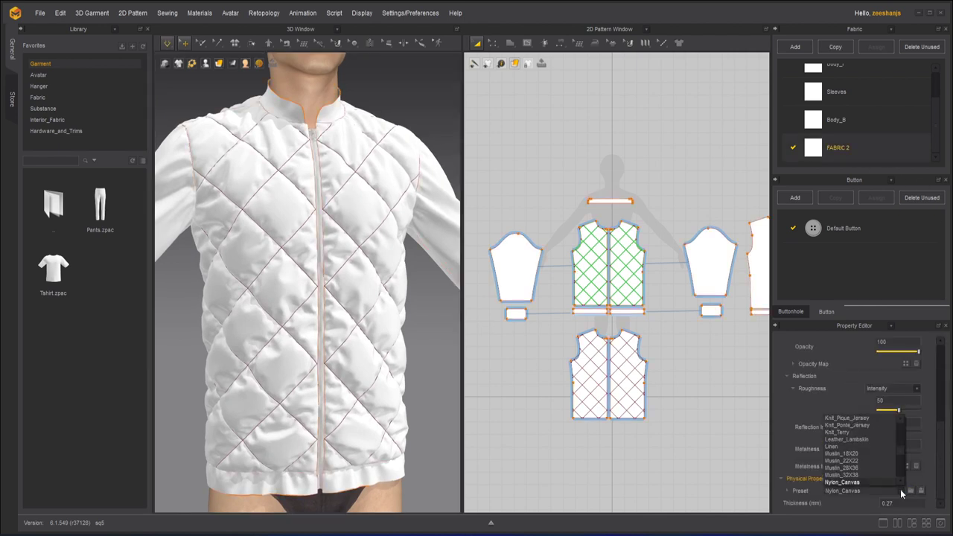
scroll(879, 457, "up", 3)
scroll(879, 456, "up", 10)
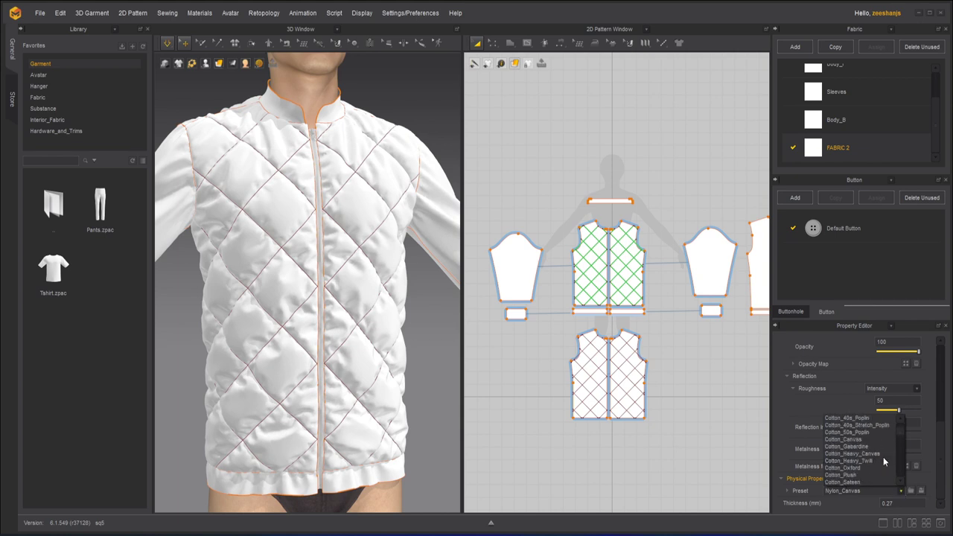
scroll(883, 457, "down", 12)
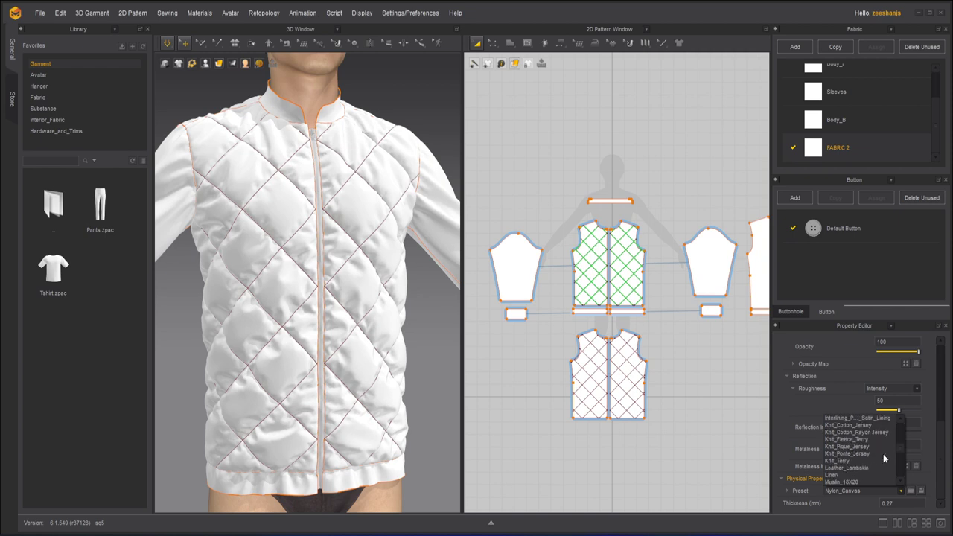
scroll(883, 451, "down", 3)
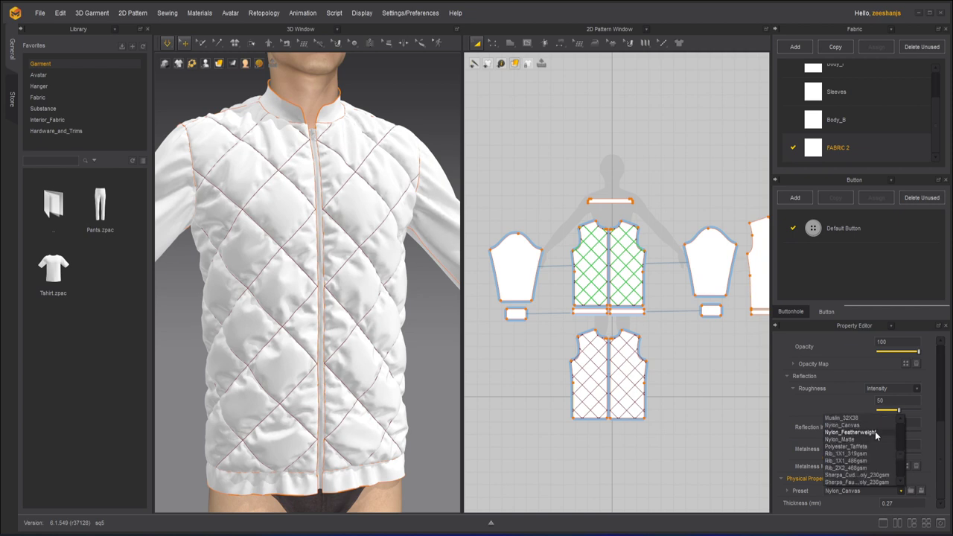
left_click(876, 436)
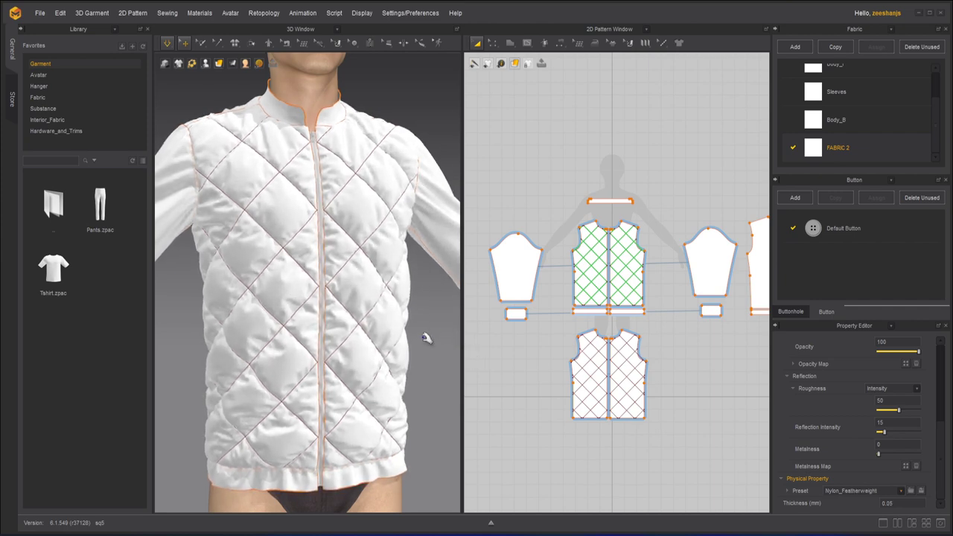
- Clear the selection and set the elastic ratio of the outlines and quilting lines on the two upper front patterns to 95
mouse_move(420, 338)
right_mouse_down()
mouse_move(340, 335)
mouse_move(449, 338)
mouse_move(394, 339)
mouse_move(430, 345)
right_mouse_up()
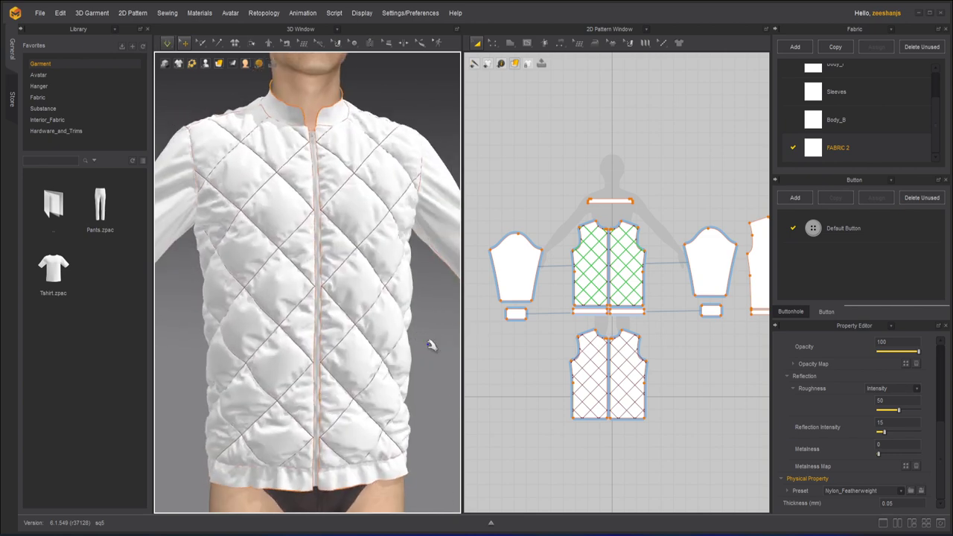
left_click(430, 344)
right_click_drag(351, 330, 415, 340)
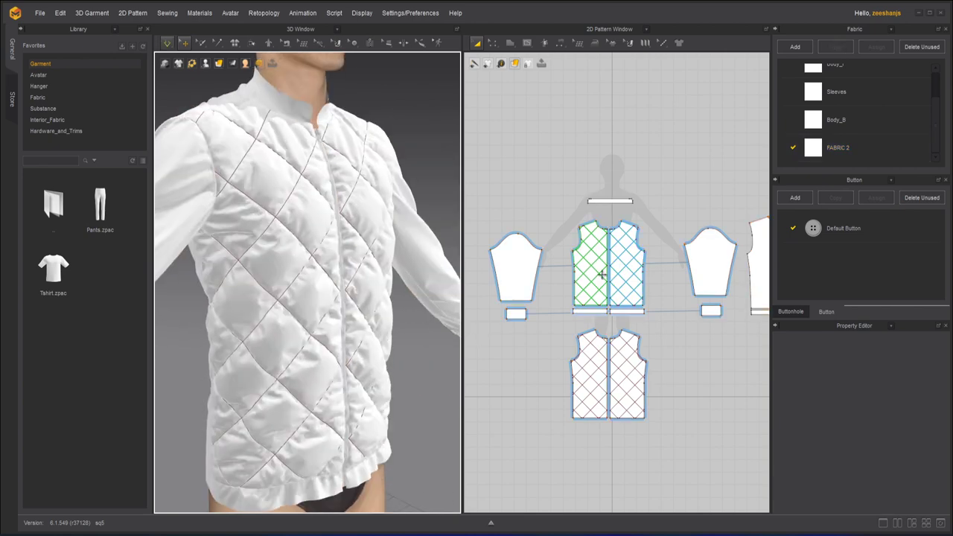
right_click_drag(365, 291, 350, 320)
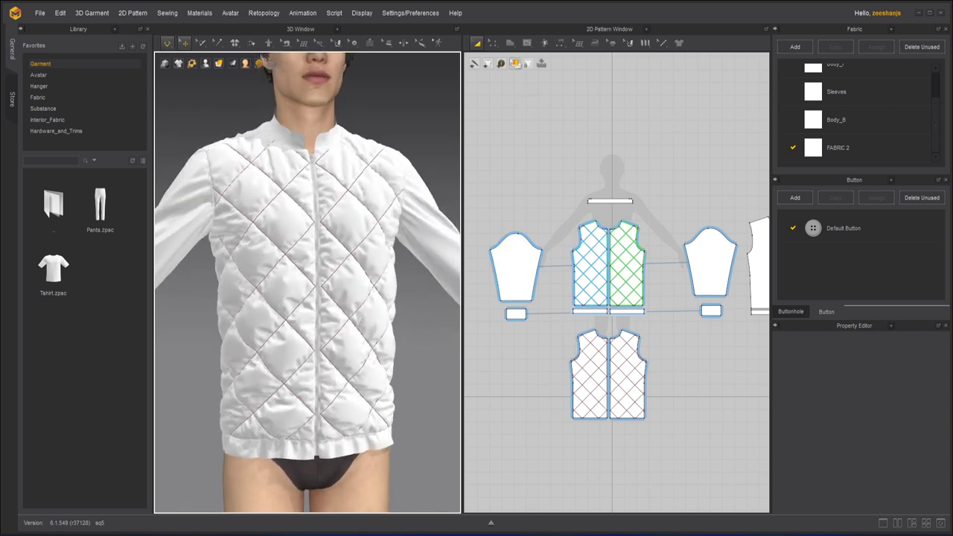
left_click(492, 43)
left_click_drag(554, 212, 663, 313)
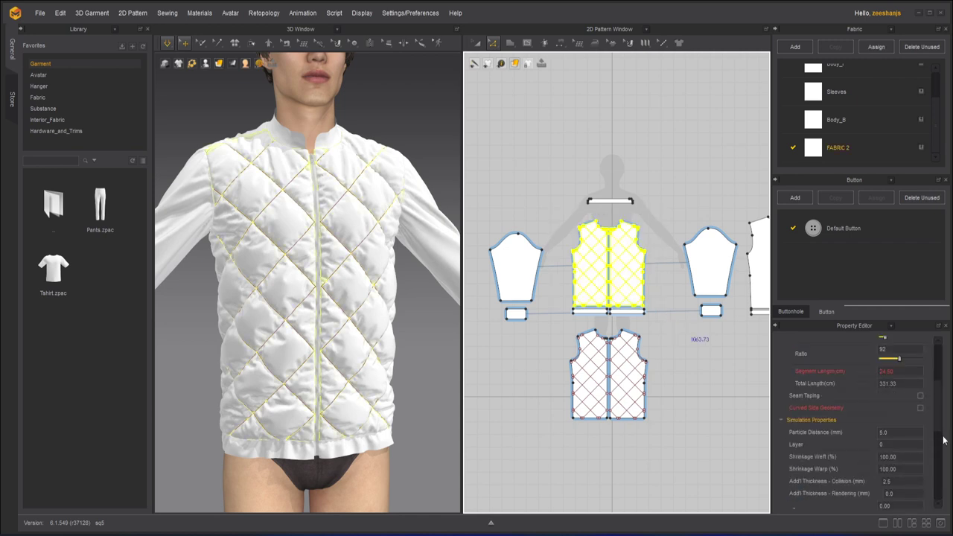
left_click_drag(937, 411, 937, 408)
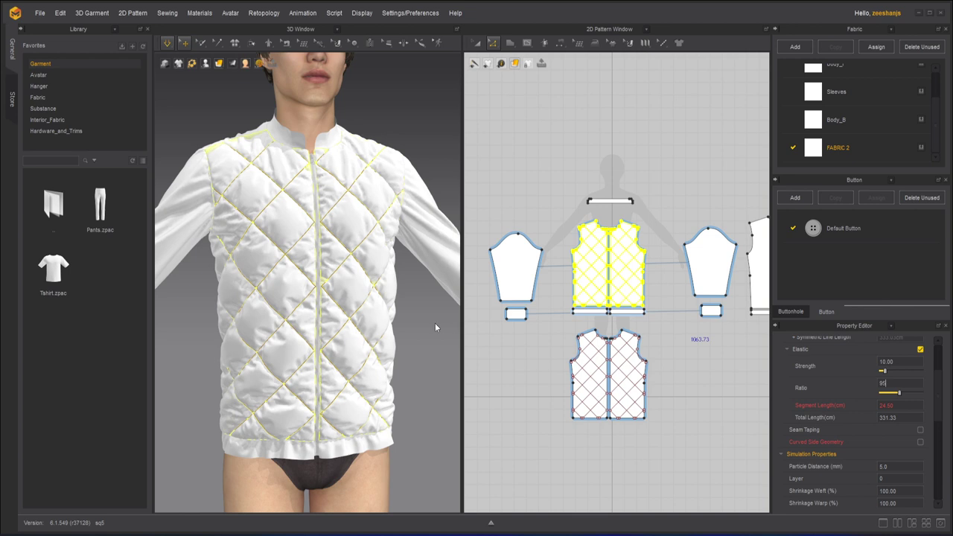
key("Return")
- Simulate the jacket with the adjusted elastic lines and inspect the quilted front
mouse_move(169, 47)
left_click(189, 65)
left_click(409, 372)
right_click_drag(409, 372, 440, 367)
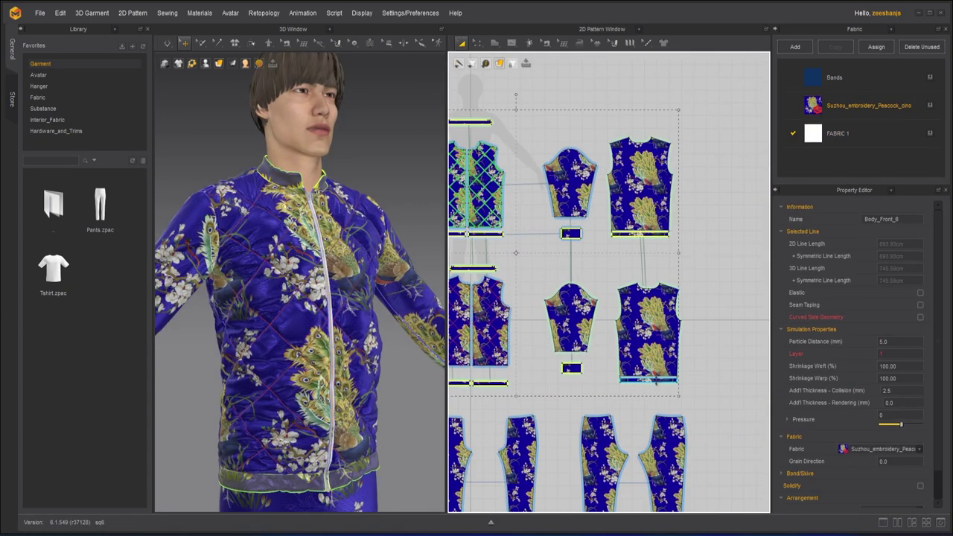
- Simulate the peacock-embroidered outfit and load another avatar pose with Pose Only (Maintain Avatar Size) and Align Bottom to Ground
left_click(171, 43)
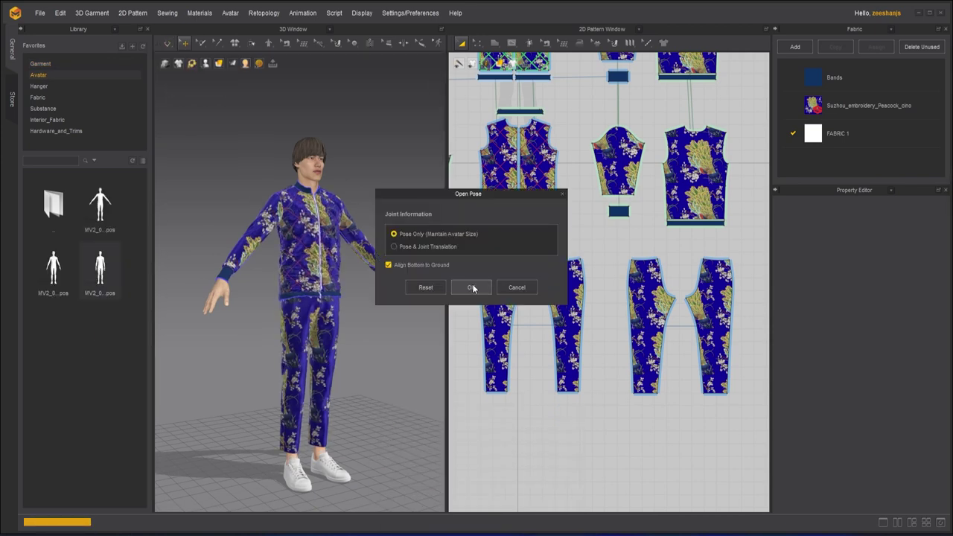
double_click(100, 269)
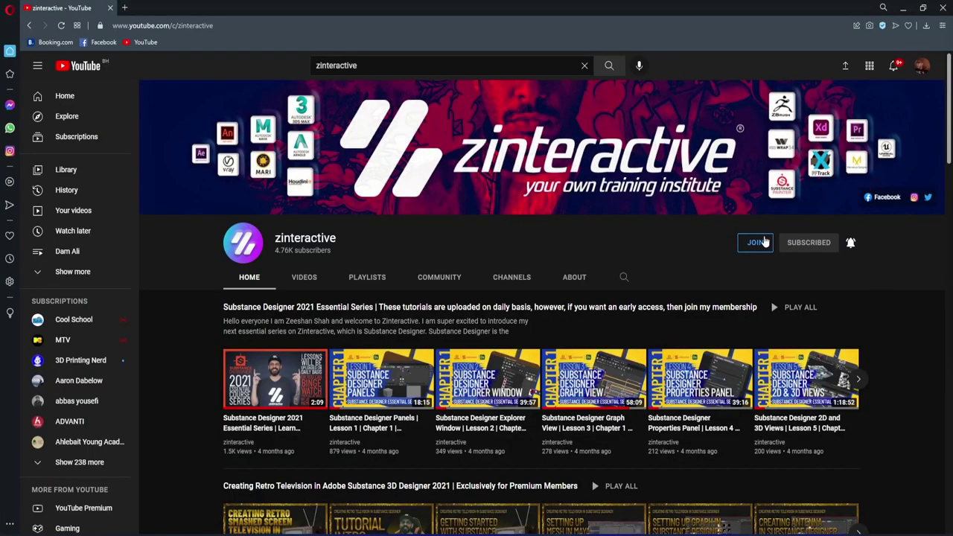
- Switch to the zinteractive channel on YouTube and view its membership levels
left_click(764, 242)
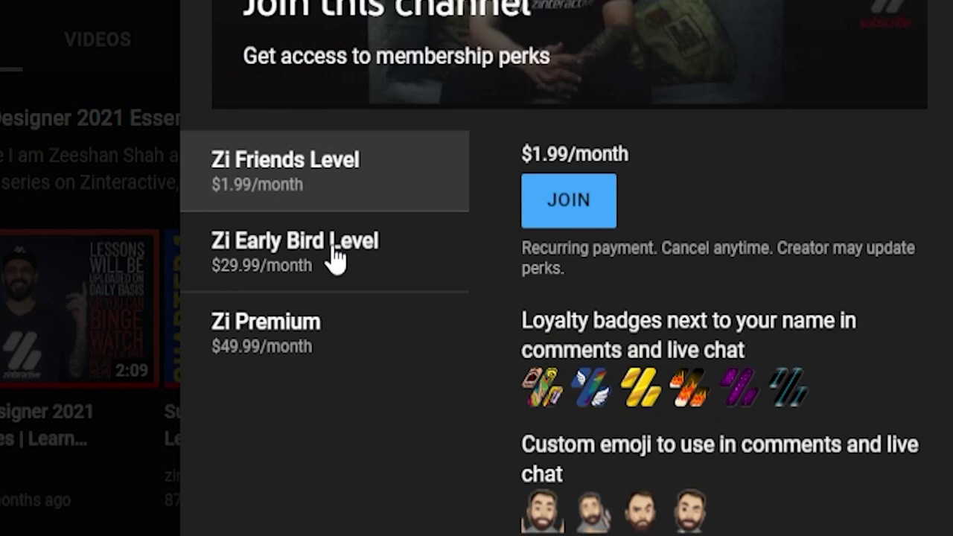
left_click(395, 360)
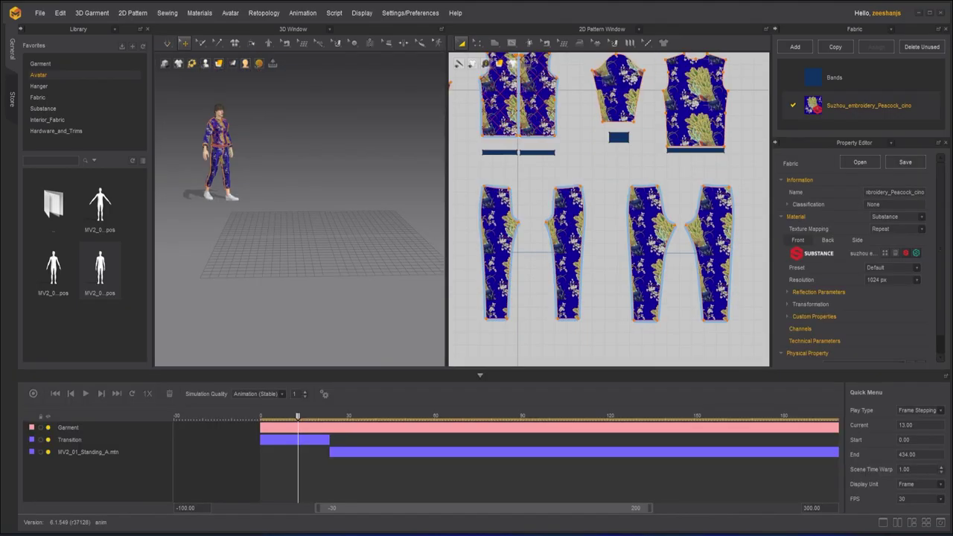
- Switch back to Marvelous Designer, add the Floral2 fabric and assign it to the four trouser patterns
left_click(884, 253)
double_click(286, 156)
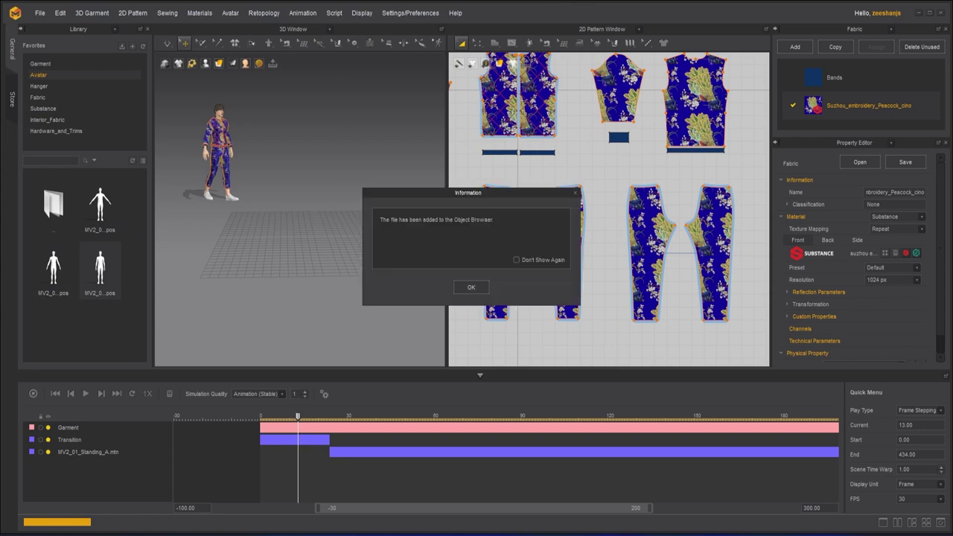
left_click(471, 287)
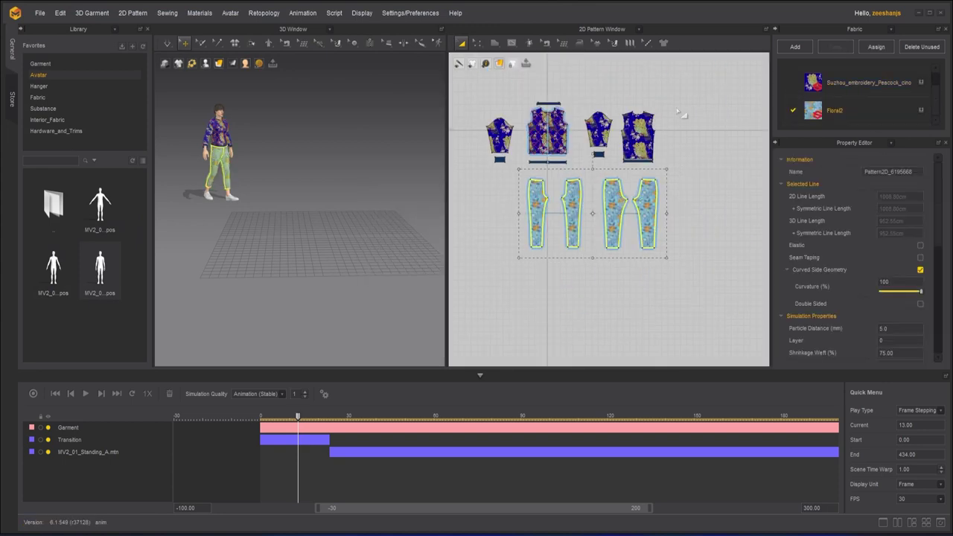